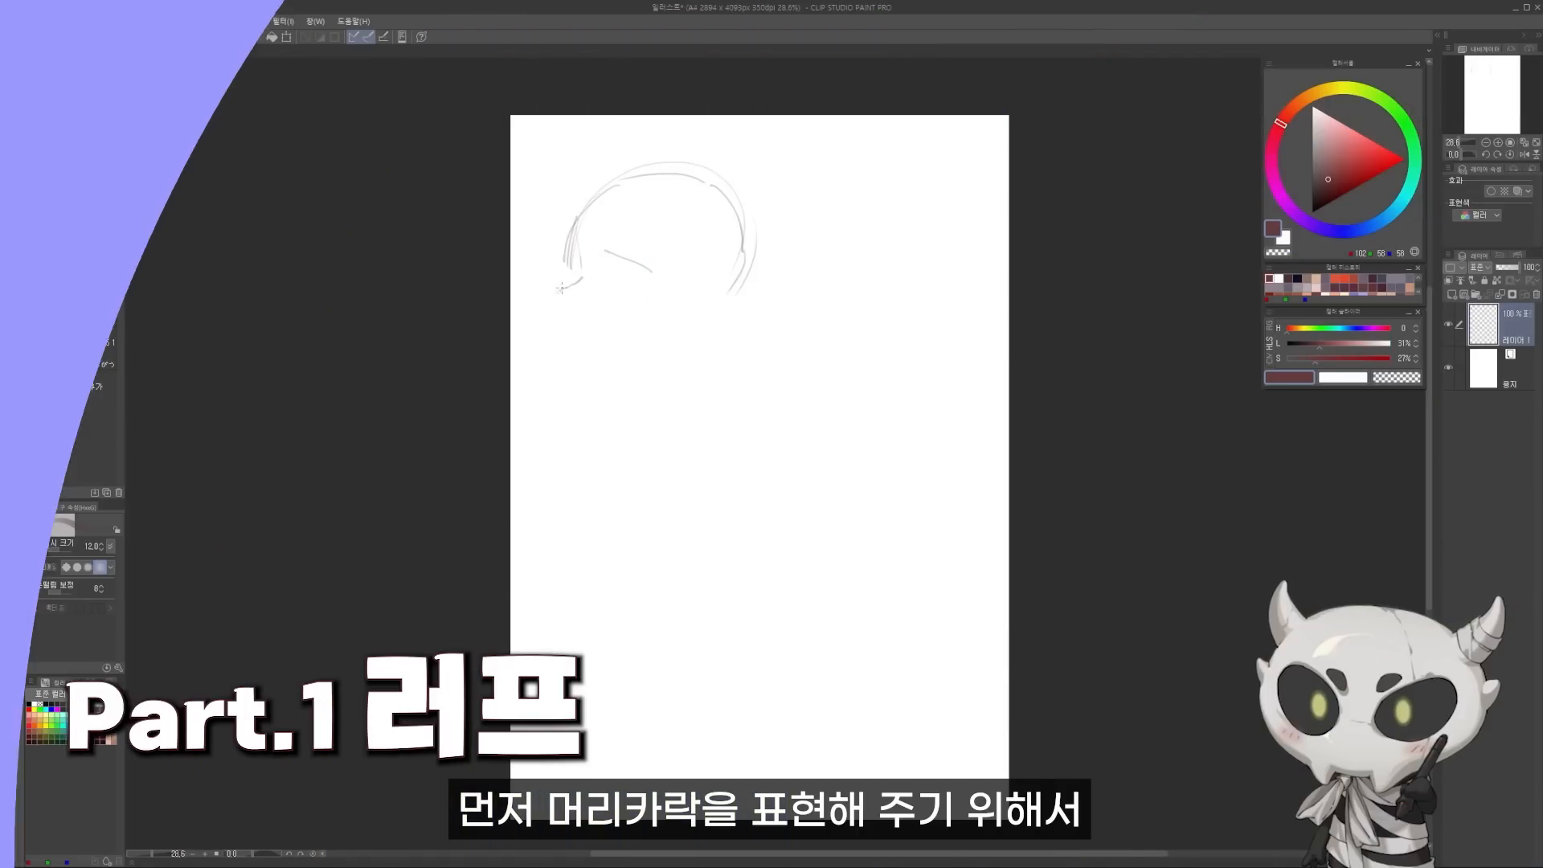
Step: Rough in the face profile, jawline and eye beneath the skull outline
left_click_drag(562, 289, 568, 319)
left_click_drag(572, 329, 585, 348)
left_click_drag(596, 347, 641, 346)
left_click_drag(745, 256, 712, 314)
mouse_move(561, 290)
left_mouse_down()
mouse_move(582, 279)
mouse_move(656, 377)
left_mouse_up()
left_click_drag(777, 346, 745, 404)
left_click_drag(735, 268, 763, 292)
key("e")
key("p")
left_click_drag(884, 499, 872, 389)
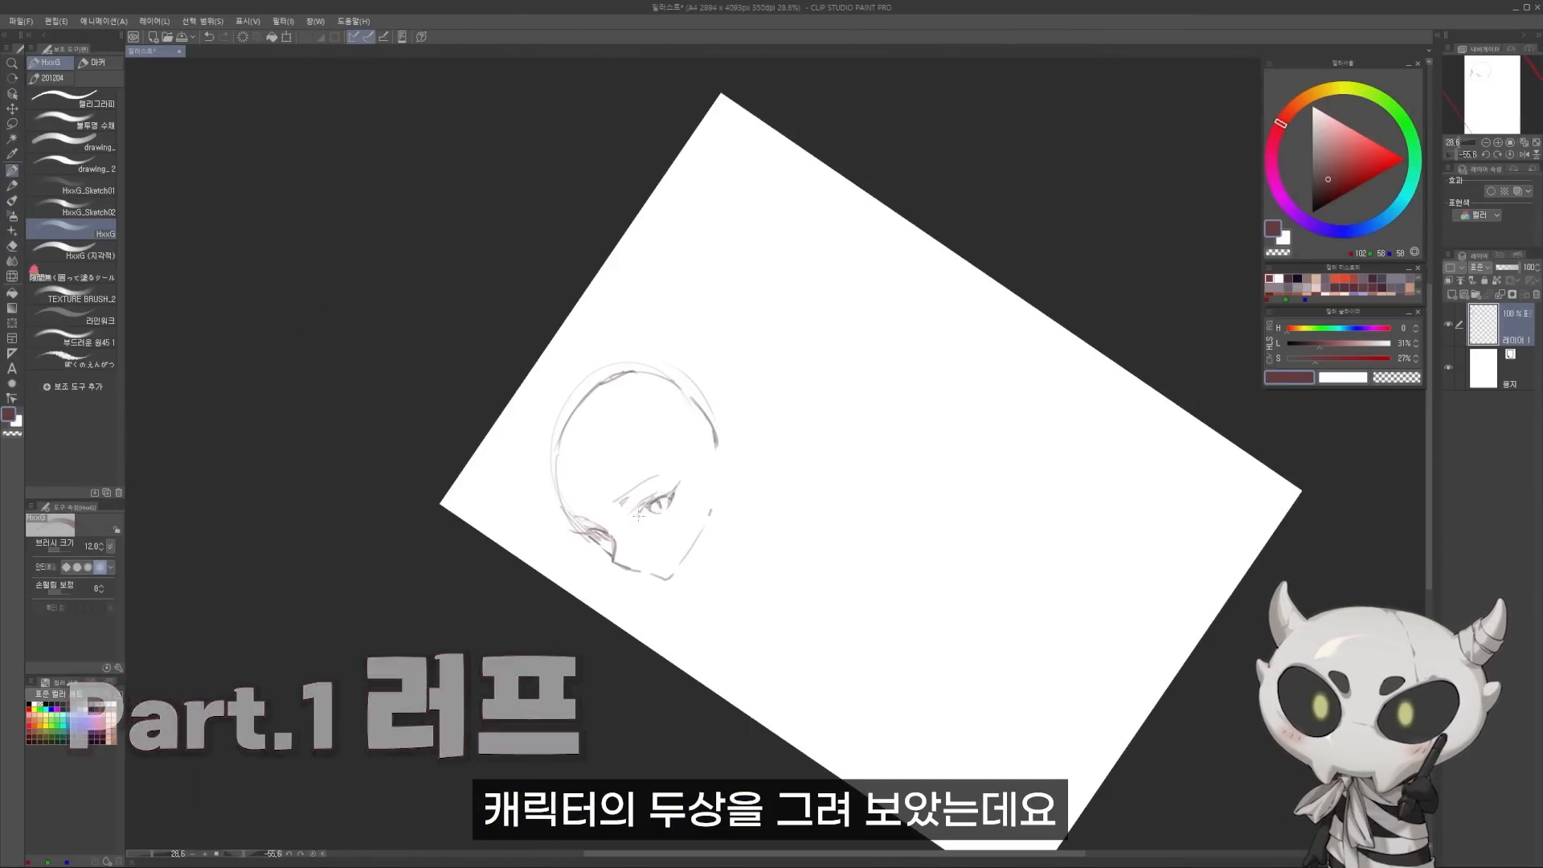
Step: Refine the head contour and free-transform the head sketch to correct its proportions
left_click_drag(651, 354, 772, 434)
mouse_move(872, 389)
left_mouse_down()
mouse_move(852, 543)
mouse_move(654, 395)
left_mouse_up()
key("ctrl+at")
key("ctrl+t")
mouse_move(608, 374)
left_mouse_down()
mouse_move(605, 400)
mouse_move(650, 408)
left_mouse_up()
key("Return")
Step: Sketch the neck, chest curve, shoulder and upper-arm lines below the head
key("p")
left_click_drag(578, 381, 613, 455)
left_click_drag(582, 385, 605, 446)
left_click_drag(597, 465, 643, 561)
left_click_drag(635, 484, 680, 524)
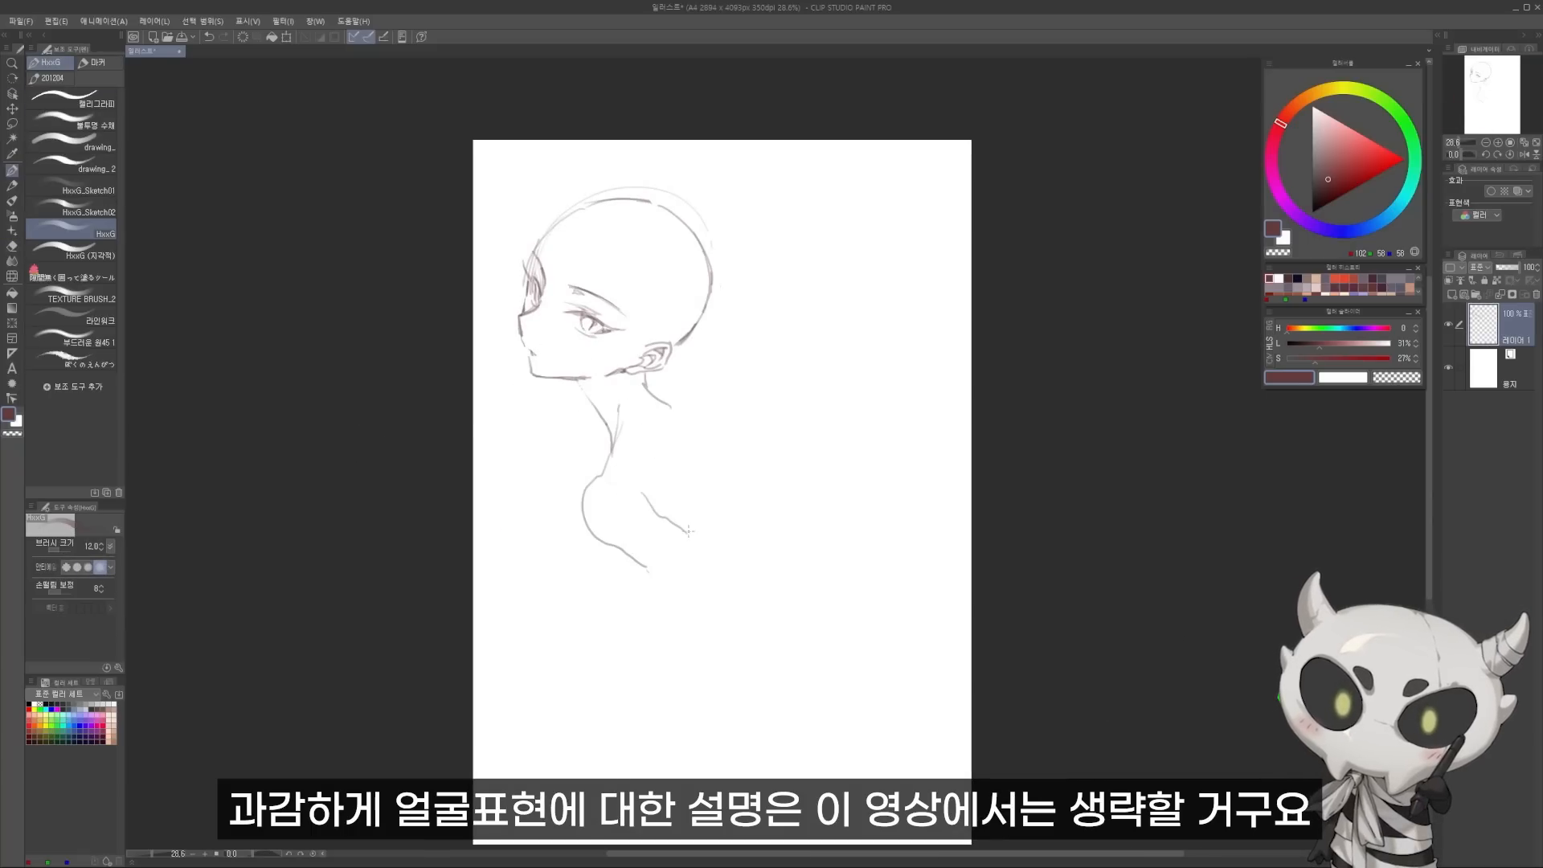
mouse_move(649, 391)
left_mouse_down()
mouse_move(761, 410)
mouse_move(762, 455)
left_mouse_up()
left_click_drag(642, 560, 689, 530)
left_click_drag(671, 442, 701, 517)
left_click_drag(697, 412, 729, 426)
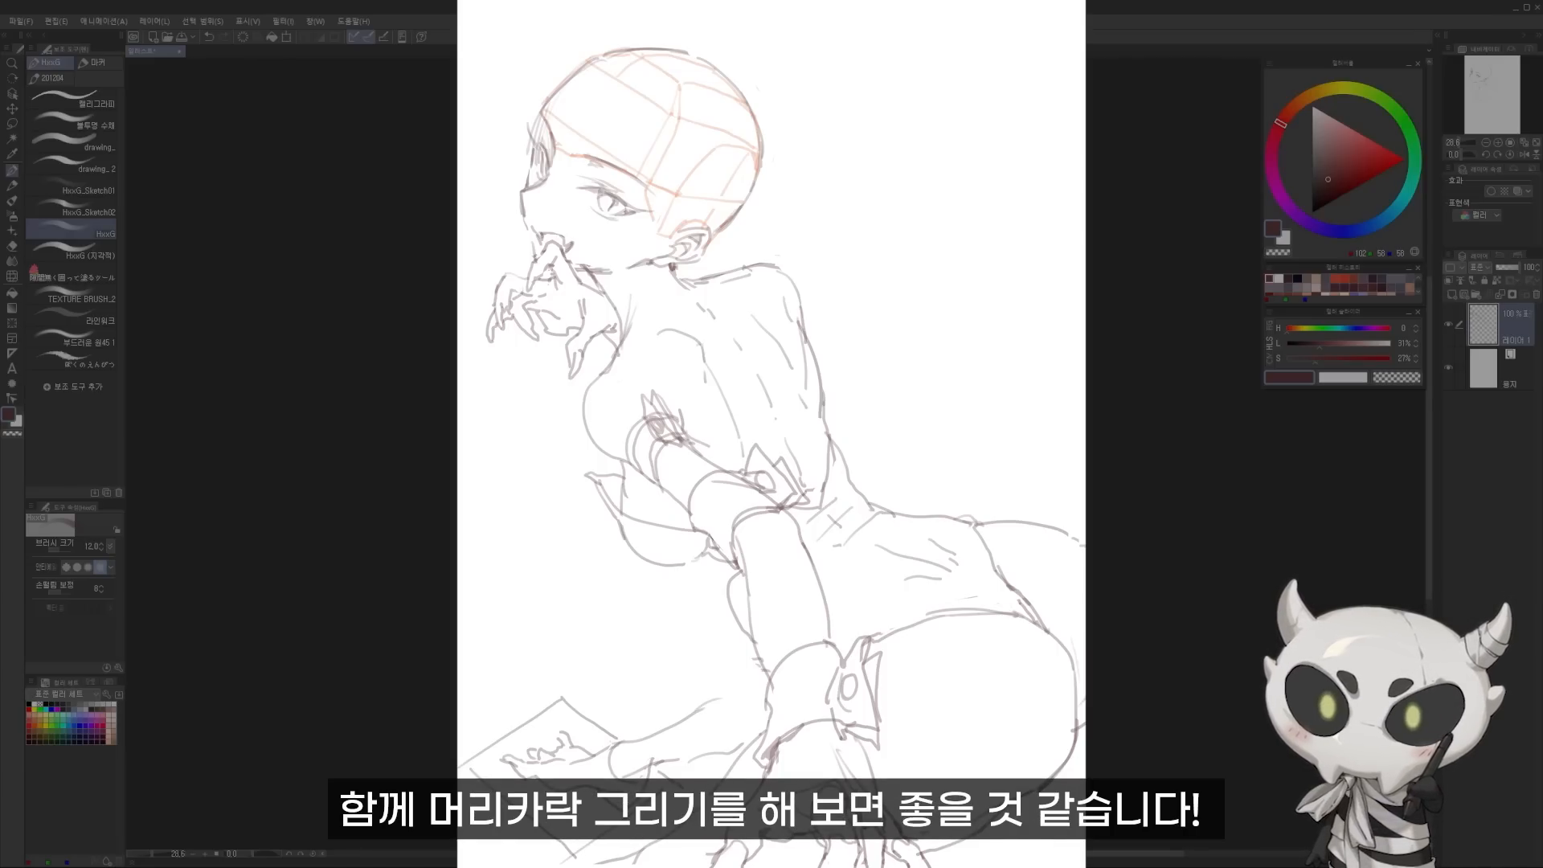
Step: Sketch the bangs in purple from the crown to the brow, wrapping the strands around the skull guide with jagged tips
mouse_move(615, 39)
left_mouse_down()
mouse_move(517, 129)
mouse_move(578, 171)
mouse_move(599, 150)
left_mouse_up()
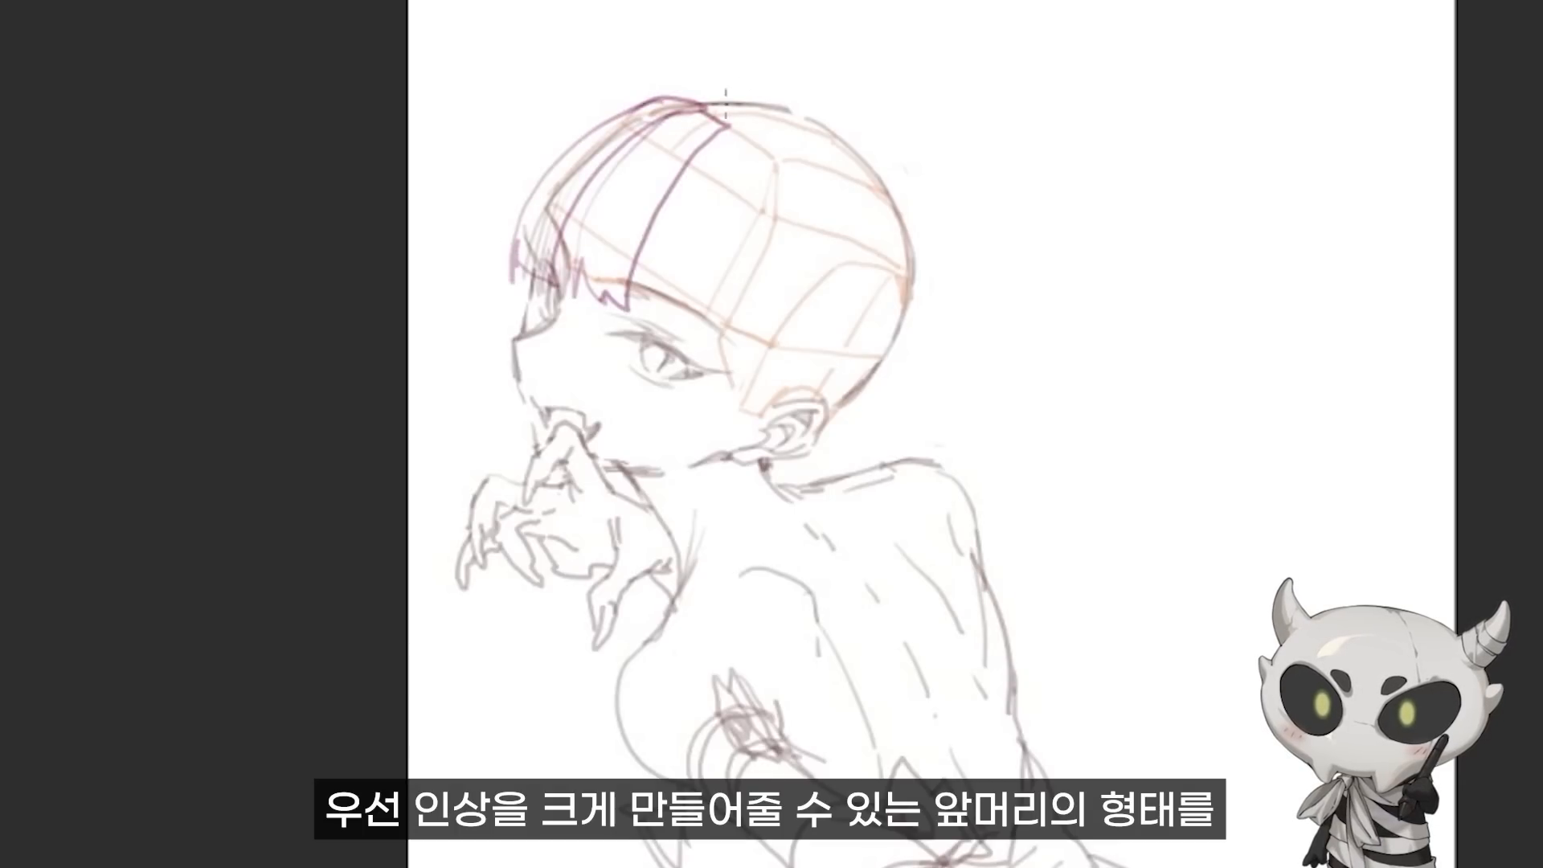
left_click_drag(706, 106, 732, 124)
left_click_drag(664, 98, 489, 259)
left_click_drag(550, 171, 503, 261)
left_click_drag(706, 146, 643, 241)
mouse_move(629, 310)
left_mouse_down()
mouse_move(667, 323)
mouse_move(697, 302)
left_mouse_up()
mouse_move(679, 333)
left_mouse_down()
mouse_move(735, 263)
mouse_move(768, 139)
left_mouse_up()
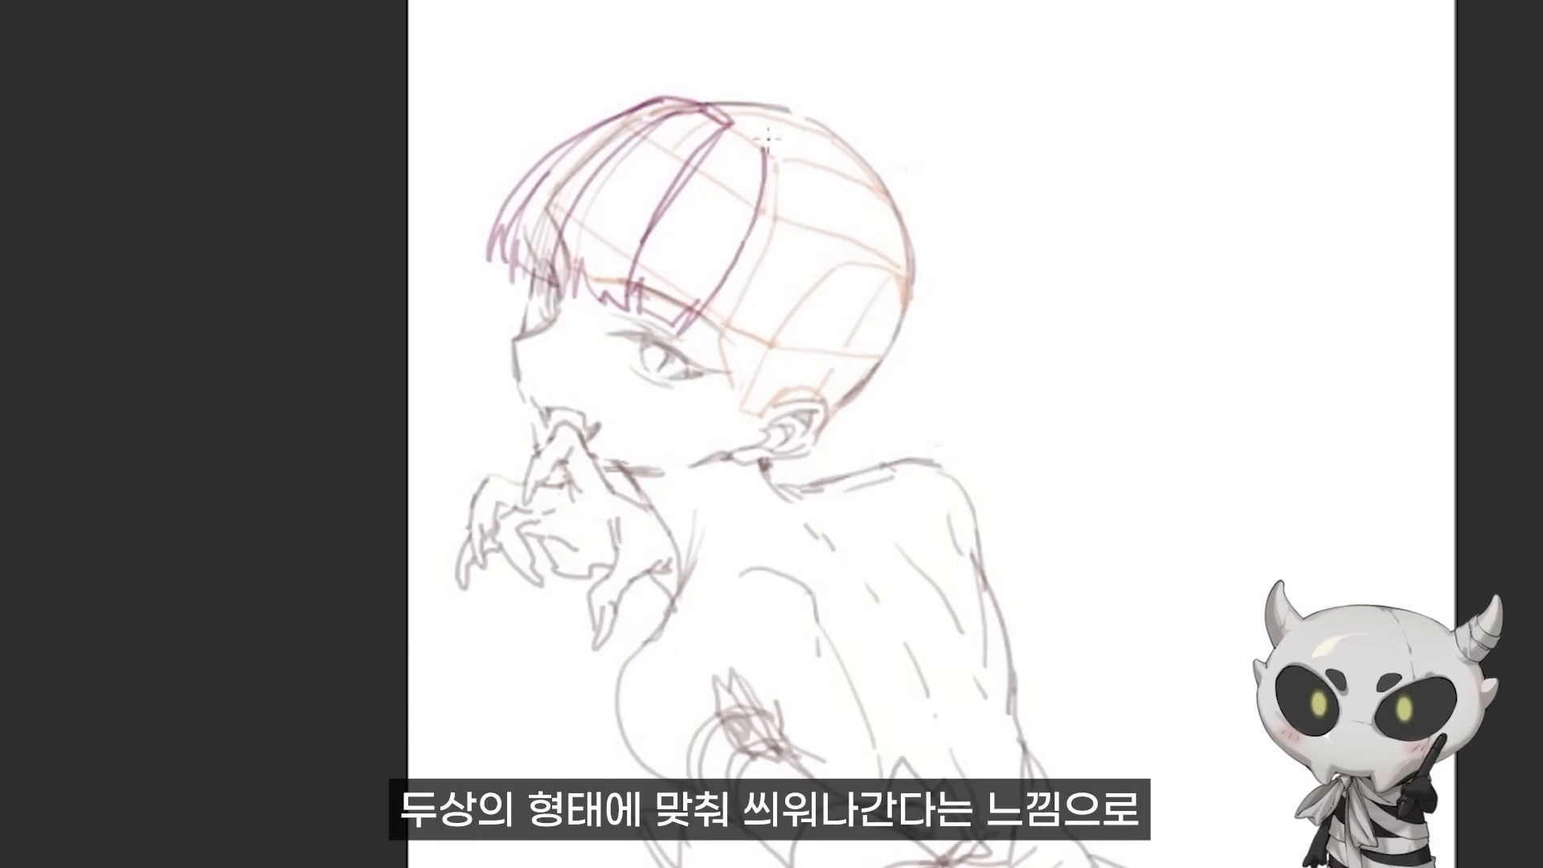
Step: Redraw the side edge of the bangs up to the crown and free-transform the bangs slightly
key("ctrl+z")
left_click_drag(753, 226, 723, 105)
key("ctrl+t")
left_click_drag(621, 336, 614, 348)
left_click_drag(623, 97, 630, 87)
key("Return")
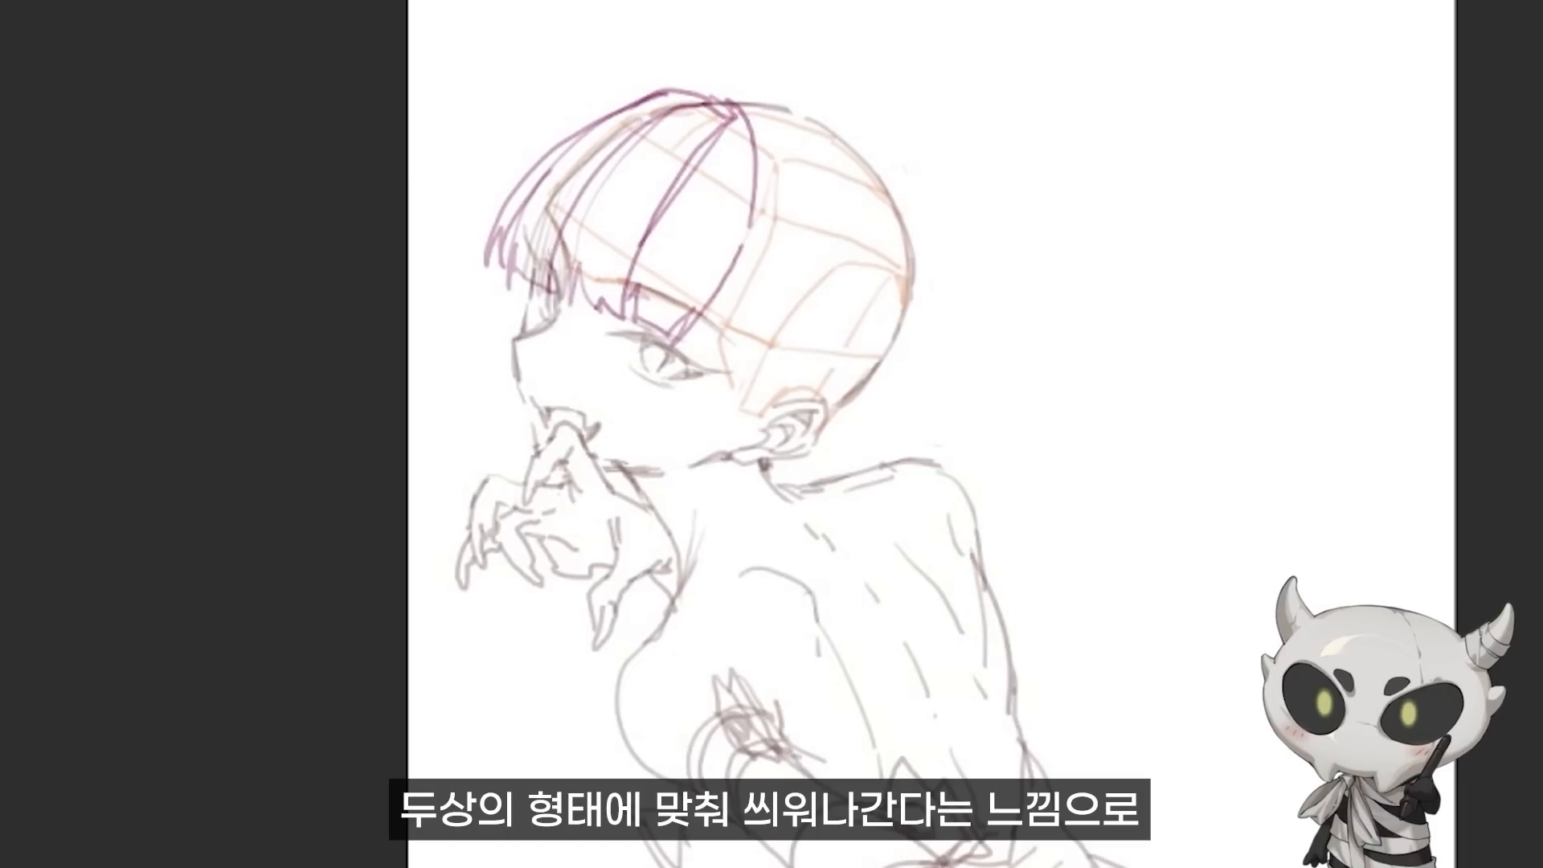
Step: Sketch the outermost bang strand and a long side lock curving from the crown past the cheek to the chest
mouse_move(674, 351)
left_mouse_down()
mouse_move(773, 286)
mouse_move(738, 106)
mouse_move(769, 142)
mouse_move(717, 368)
left_mouse_up()
key("ctrl+z")
left_click_drag(679, 347, 743, 335)
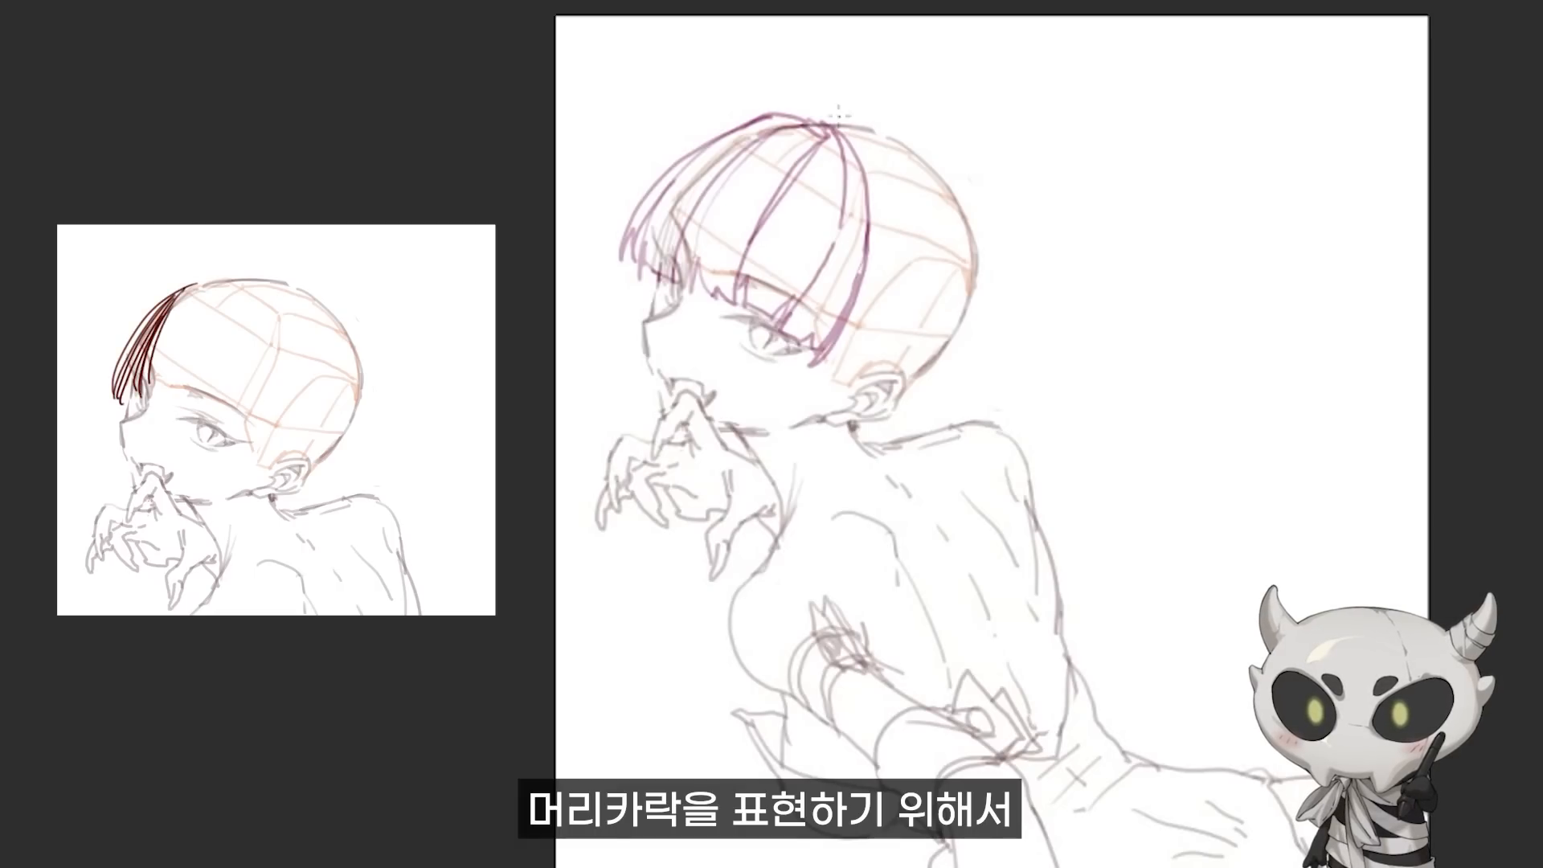
left_click_drag(838, 120, 869, 214)
mouse_move(789, 112)
left_mouse_down()
mouse_move(884, 149)
mouse_move(913, 215)
mouse_move(763, 413)
left_mouse_up()
mouse_move(807, 377)
left_mouse_down()
mouse_move(749, 424)
mouse_move(766, 505)
left_mouse_up()
mouse_move(766, 561)
left_mouse_down()
mouse_move(791, 457)
mouse_move(865, 377)
left_mouse_up()
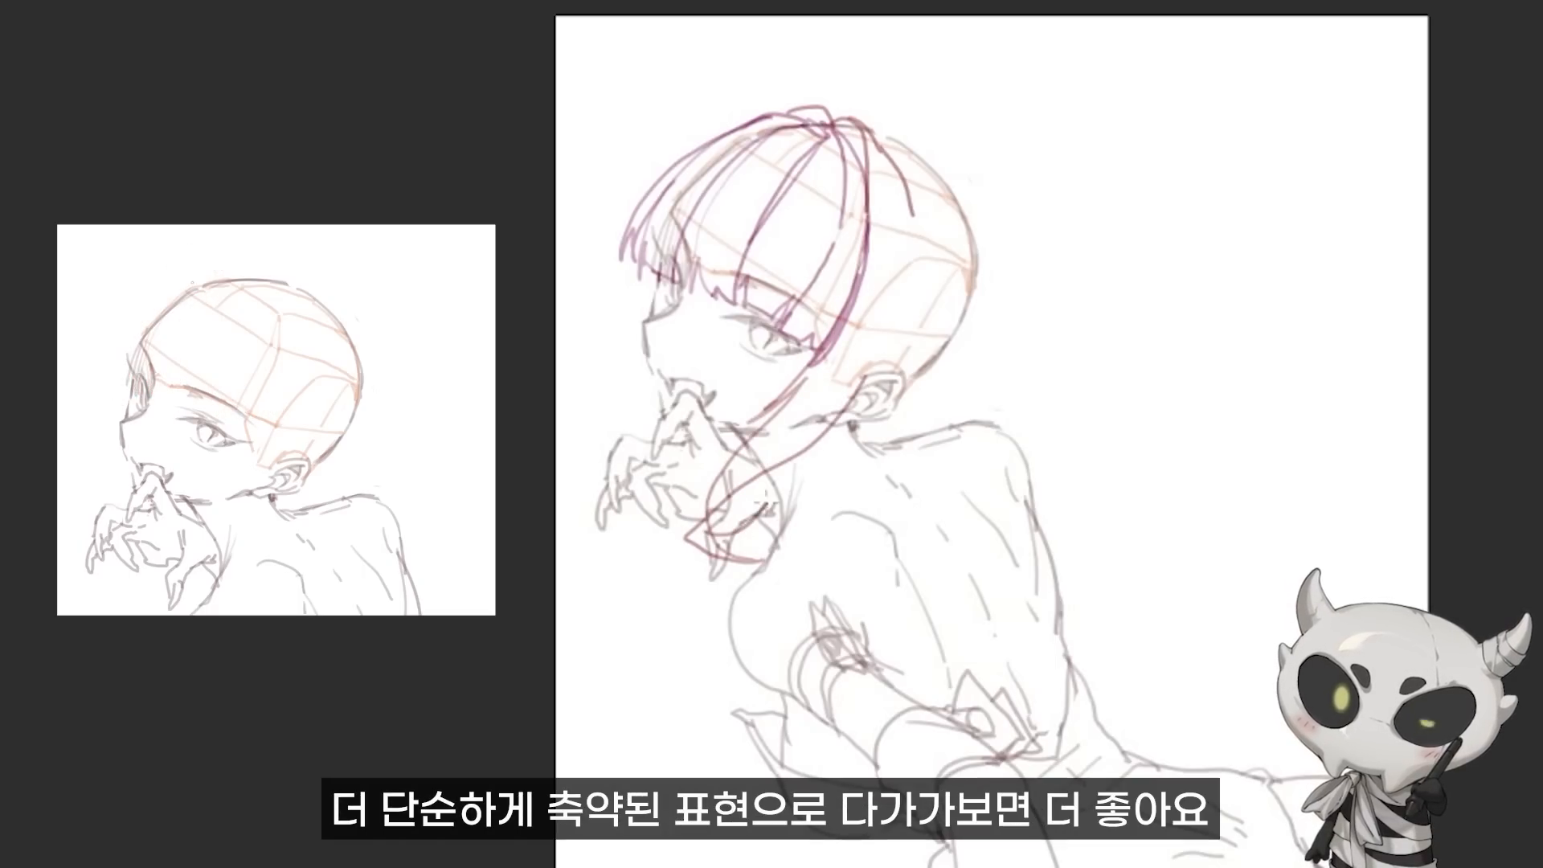
Step: Add curled, flicked-out tips to the lower end of the side lock near the hand
left_click_drag(766, 503, 778, 489)
mouse_move(752, 532)
left_mouse_down()
mouse_move(802, 493)
mouse_move(787, 526)
left_mouse_up()
mouse_move(787, 527)
left_mouse_down()
mouse_move(810, 560)
mouse_move(756, 562)
left_mouse_up()
left_click_drag(697, 548, 785, 593)
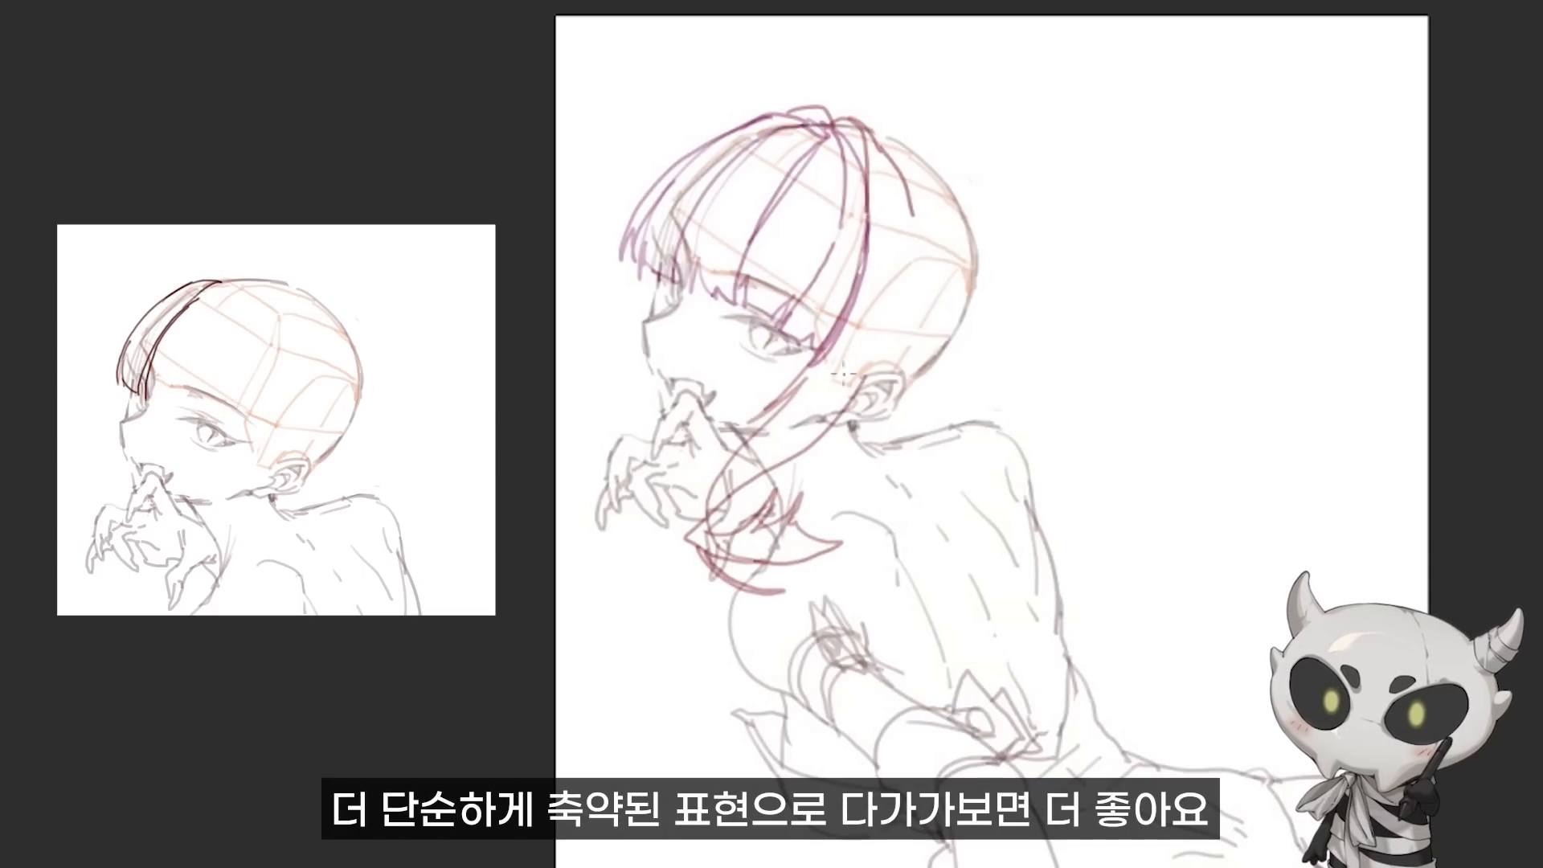
Step: Sketch the strand in front of the ear and the far-side lock blowing out in front of the face
left_click_drag(865, 372, 897, 287)
mouse_move(643, 305)
left_mouse_down()
mouse_move(586, 321)
mouse_move(593, 439)
mouse_move(635, 384)
mouse_move(631, 359)
left_mouse_up()
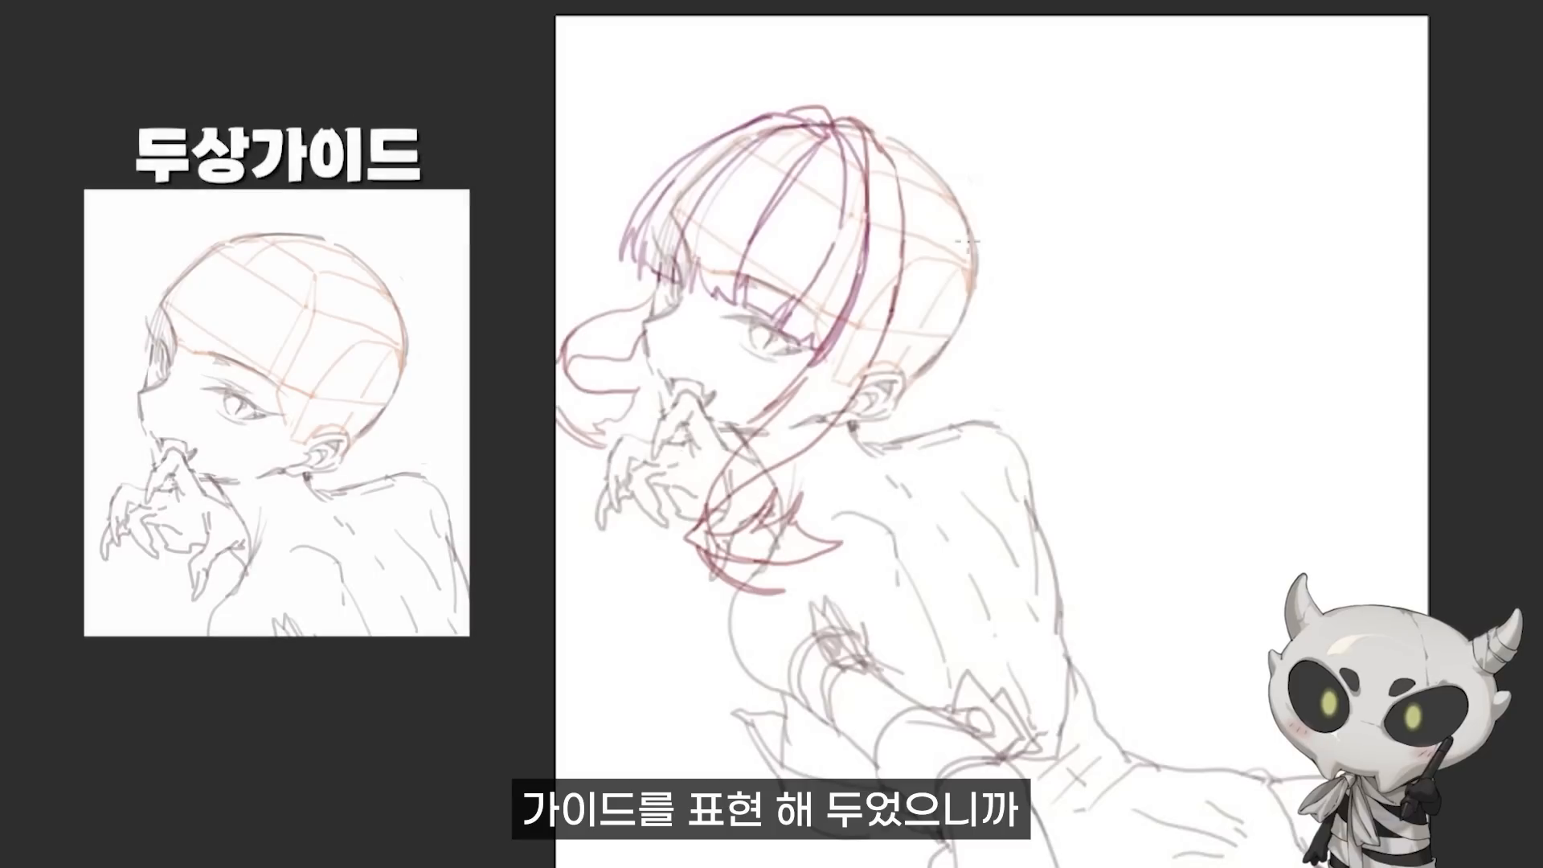
mouse_move(654, 278)
left_mouse_down()
mouse_move(564, 289)
mouse_move(602, 315)
left_mouse_up()
left_click_drag(845, 313, 725, 379)
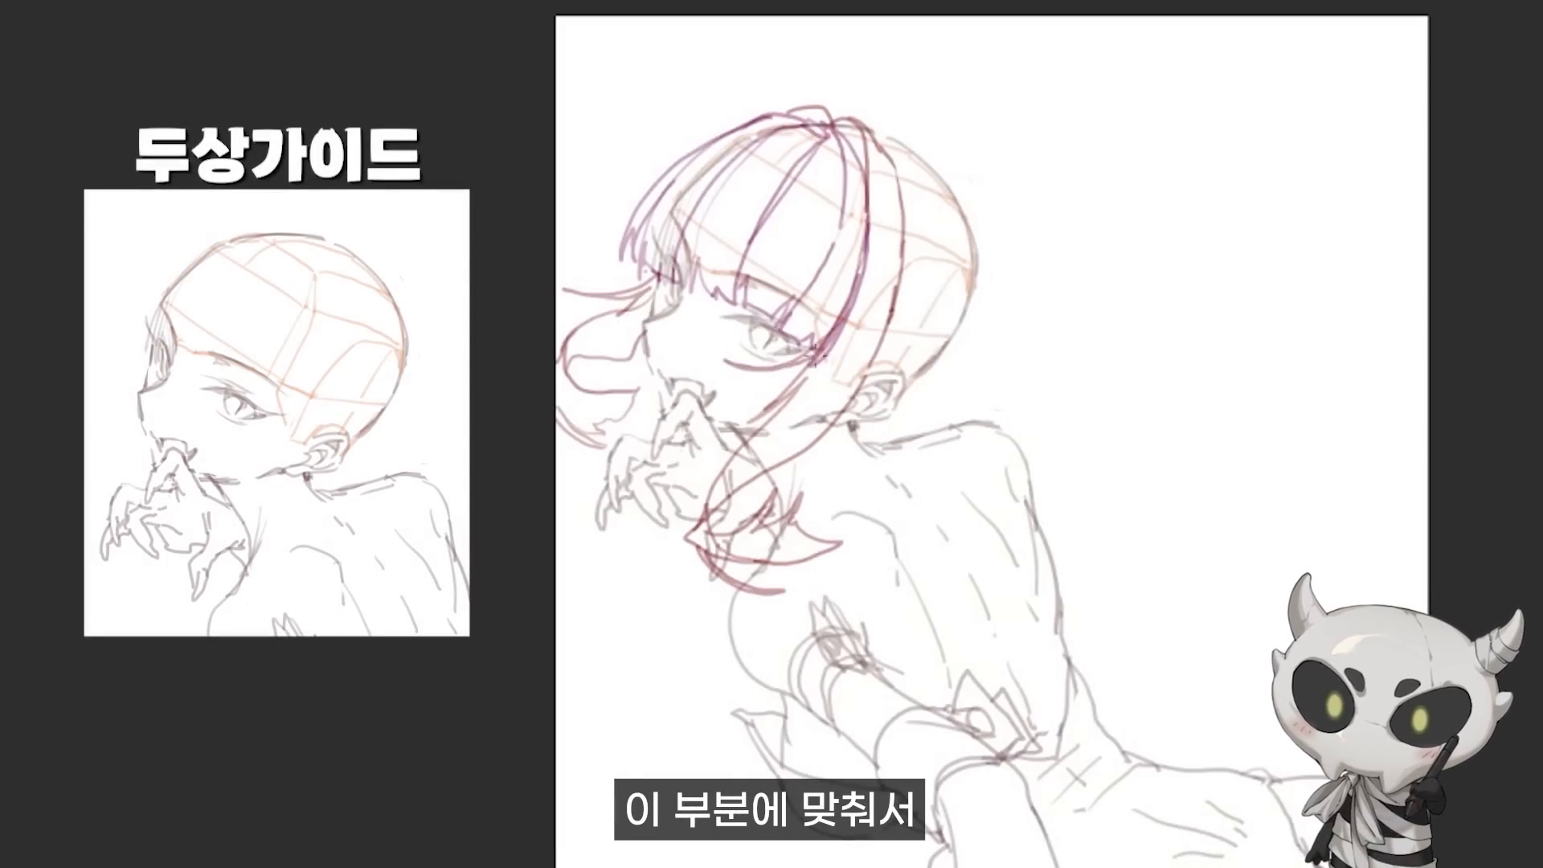
key("ctrl+z")
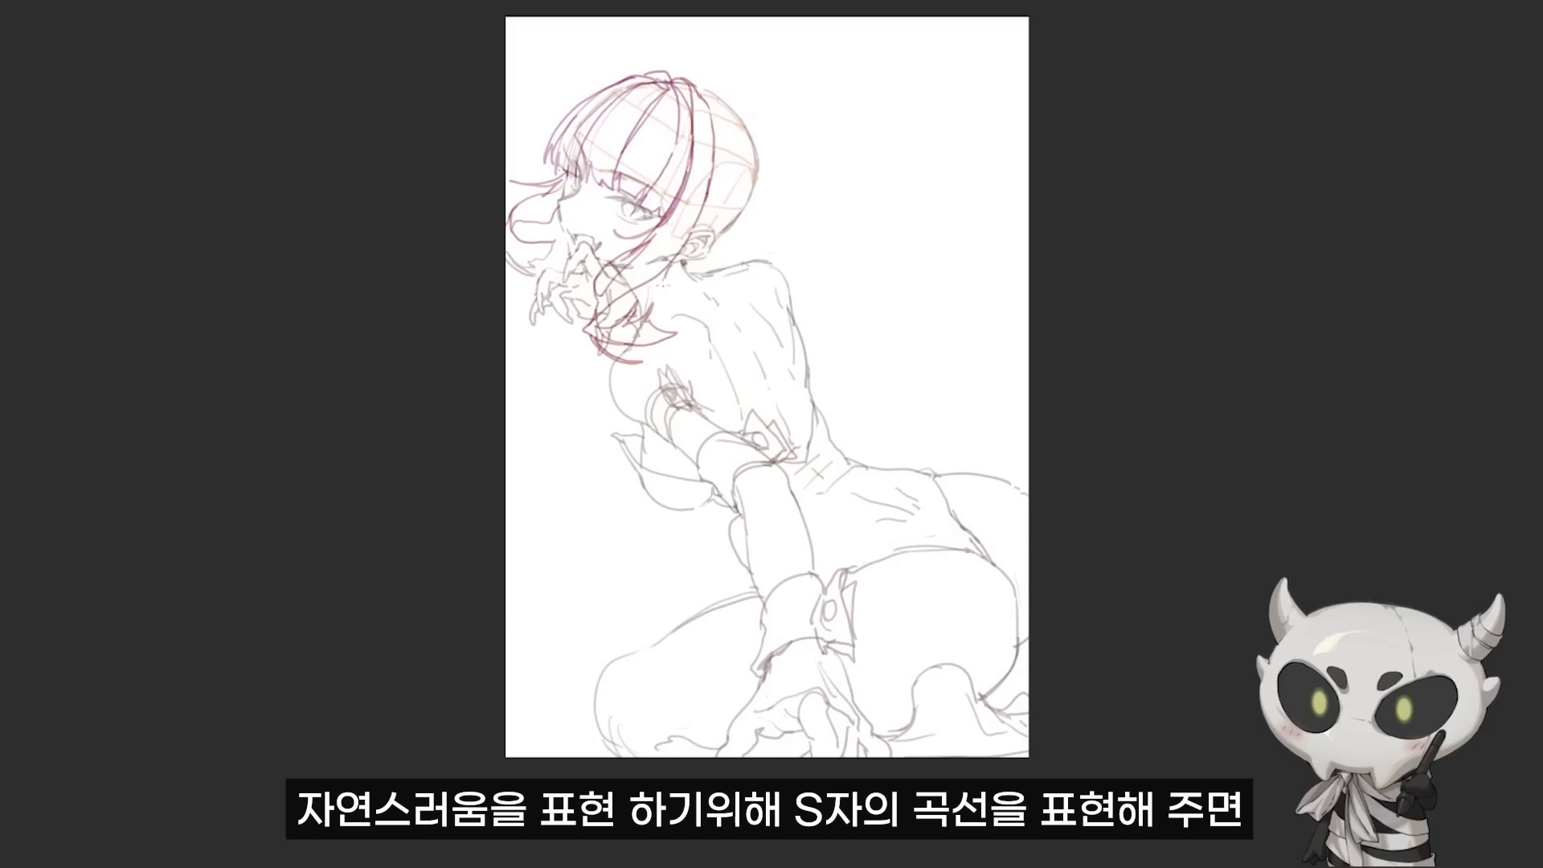
Step: Sketch a large S-shaped ribbon of hair flowing from the nape across the back and down past the arm
mouse_move(683, 263)
left_mouse_down()
mouse_move(813, 311)
mouse_move(684, 641)
mouse_move(854, 399)
left_mouse_up()
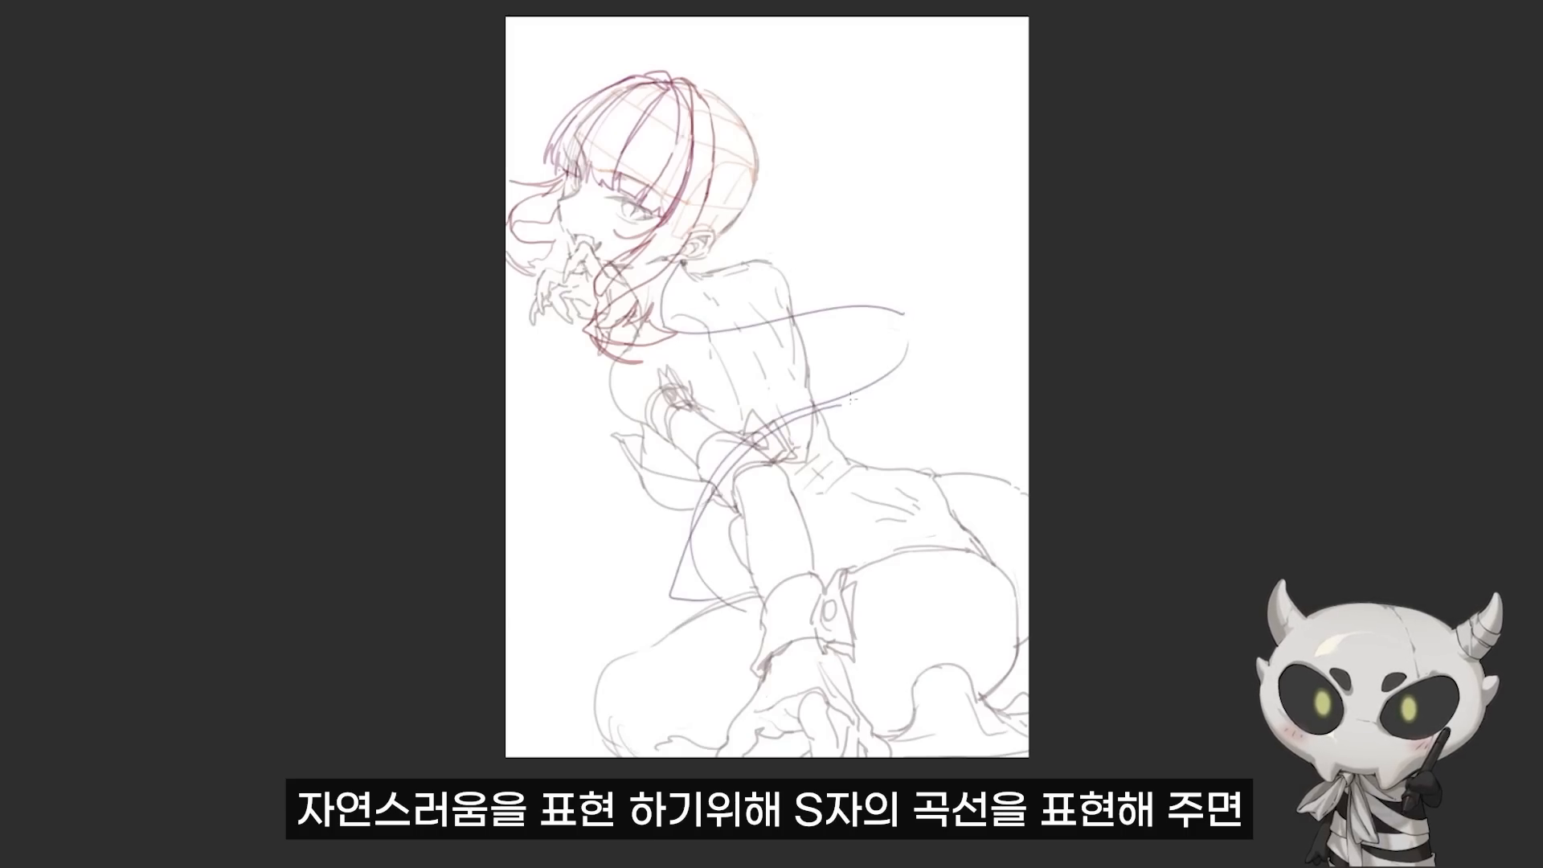
left_click_drag(751, 325, 876, 382)
mouse_move(796, 422)
left_mouse_down()
mouse_move(726, 649)
mouse_move(758, 639)
left_mouse_up()
key("ctrl+z")
mouse_move(848, 532)
left_mouse_down()
mouse_move(722, 650)
mouse_move(751, 659)
left_mouse_up()
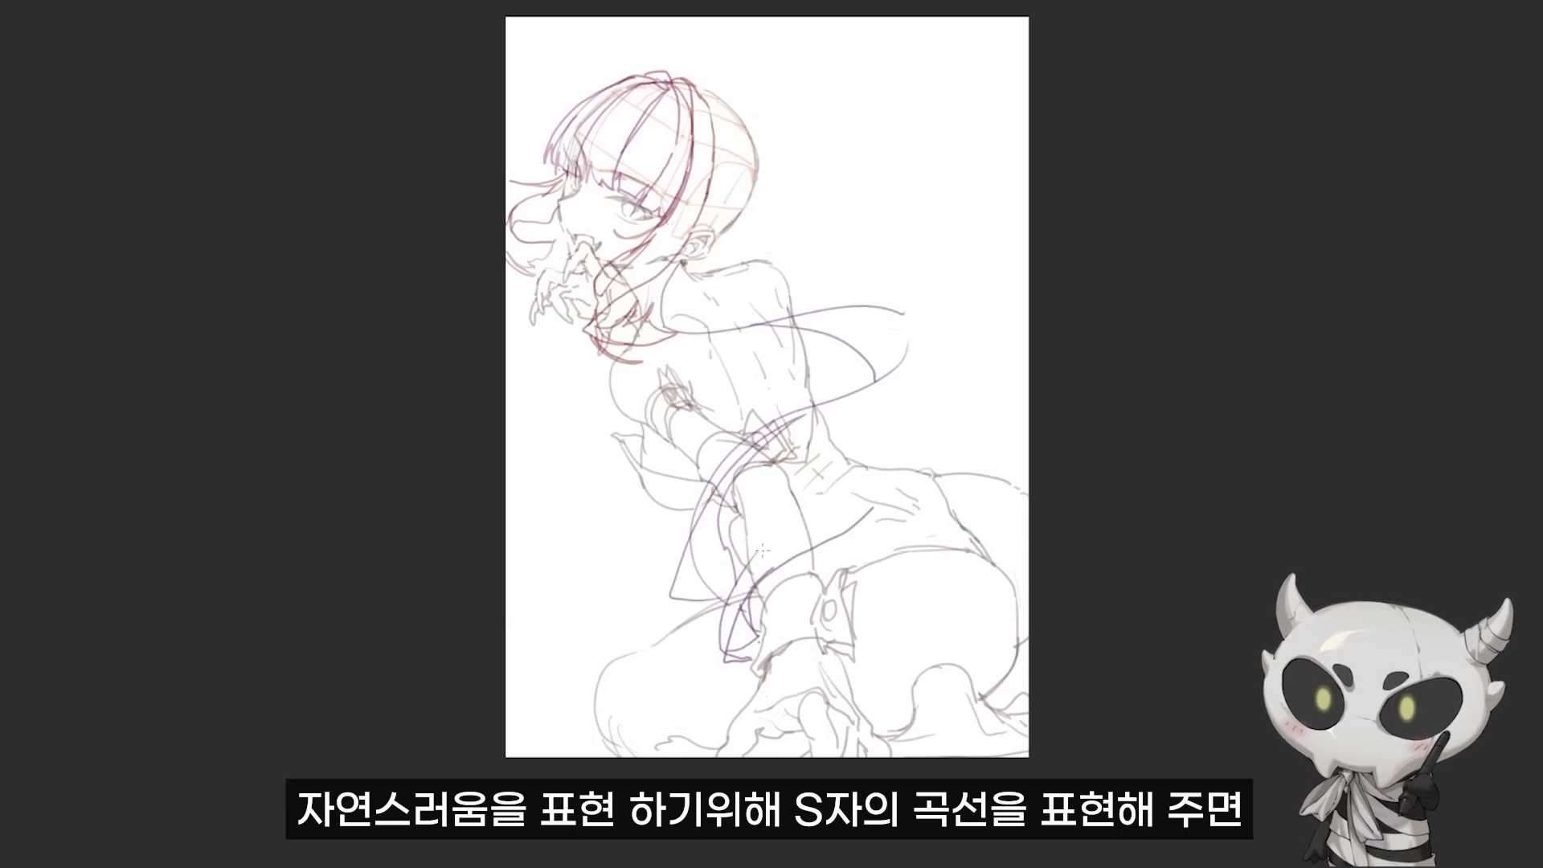
left_click_drag(840, 500, 752, 563)
mouse_move(854, 526)
left_mouse_down()
mouse_move(906, 498)
mouse_move(899, 300)
left_mouse_up()
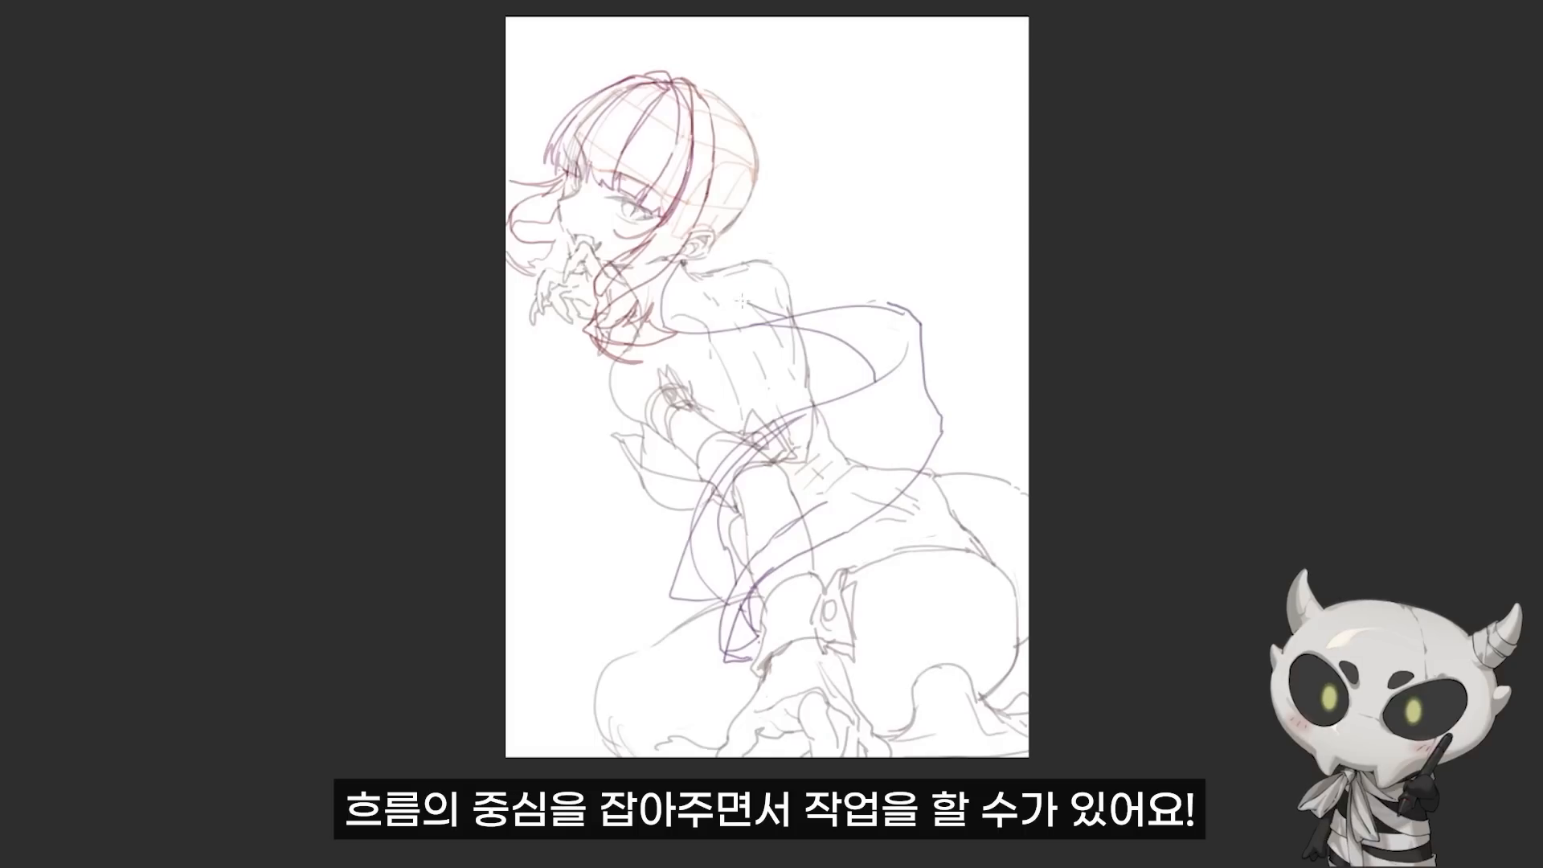
Step: Broaden the S-shaped hair ribbon with a long upper curve over the back and sweeping edges toward the forearm
left_click_drag(703, 262, 791, 316)
left_click_drag(724, 281, 976, 276)
left_click_drag(672, 597, 697, 498)
left_click_drag(925, 386, 942, 434)
mouse_move(916, 420)
left_mouse_down()
mouse_move(870, 523)
mouse_move(756, 556)
left_mouse_up()
left_click_drag(741, 571, 898, 430)
left_click_drag(886, 306, 917, 325)
Step: Sketch the ribbon's curled, folded ends around the cuff and wrist of the supporting arm
left_click_drag(758, 594, 693, 701)
left_click_drag(690, 702, 736, 712)
left_click_drag(781, 605, 862, 562)
left_click_drag(828, 559, 860, 615)
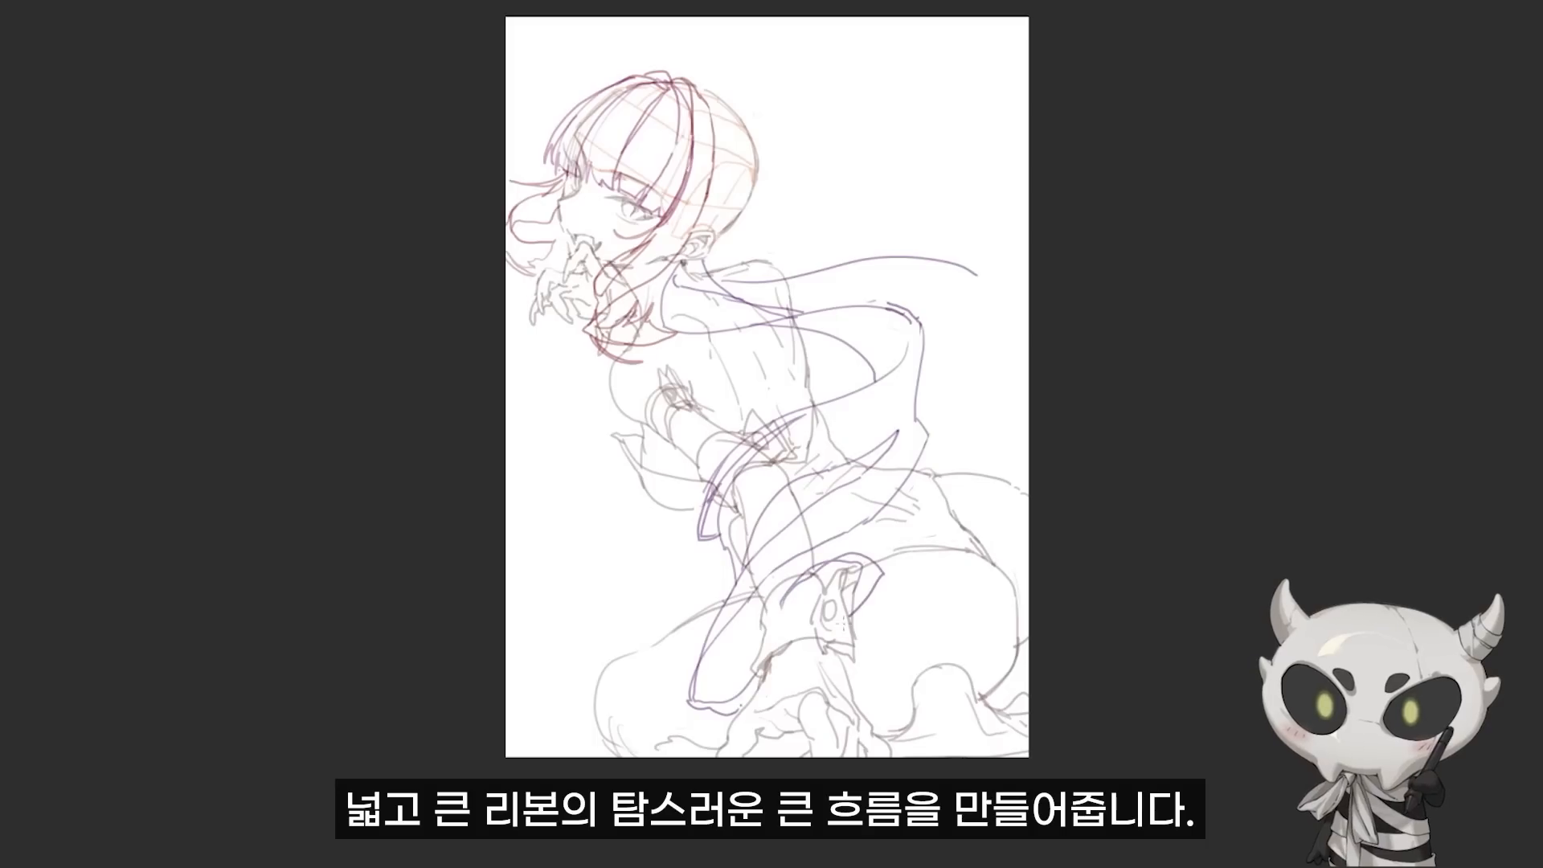
left_click_drag(794, 680, 852, 619)
left_click_drag(856, 614, 852, 696)
left_click_drag(873, 640, 852, 692)
Step: Outline the hair at the back of the head and join it to the flowing ribbon at the nape
left_click_drag(741, 295, 862, 263)
left_click_drag(710, 255, 736, 285)
left_click_drag(677, 263, 660, 320)
left_click_drag(757, 164, 714, 251)
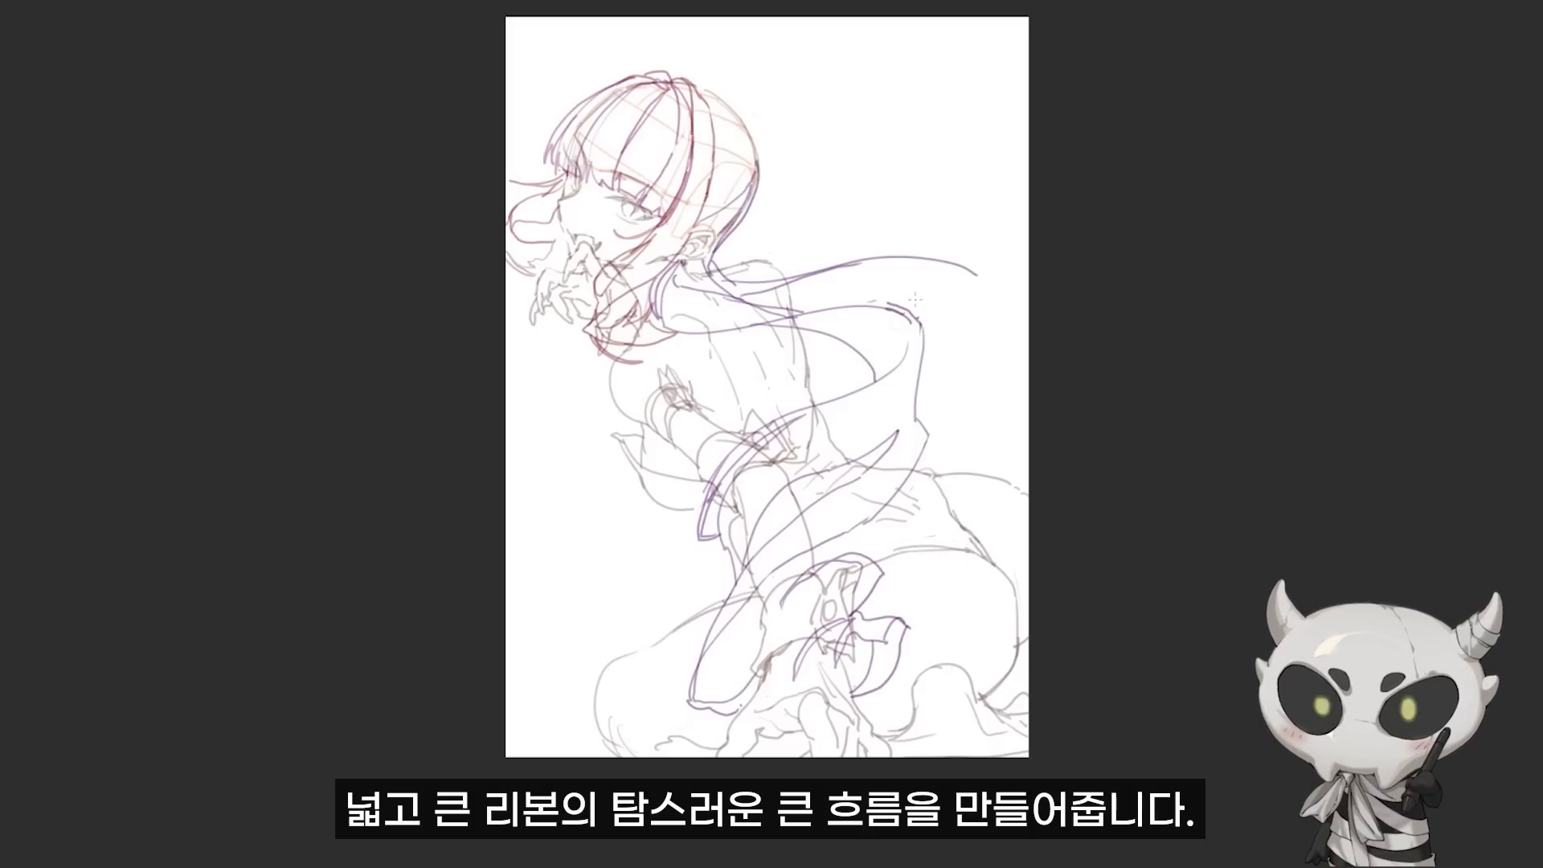
Step: Sketch the outer hair ribbon arcing from the back down to the hip, with folded and curled ends over the thigh
left_click_drag(974, 274, 1028, 349)
left_click_drag(807, 311, 932, 270)
mouse_move(920, 268)
left_mouse_down()
mouse_move(920, 583)
mouse_move(937, 501)
left_mouse_up()
key("ctrl+z")
left_click_drag(1028, 462, 961, 491)
mouse_move(938, 504)
left_mouse_down()
mouse_move(1028, 526)
mouse_move(968, 628)
left_mouse_up()
left_click_drag(1010, 547, 944, 642)
left_click_drag(977, 303, 961, 487)
mouse_move(1008, 351)
left_mouse_down()
mouse_move(953, 467)
mouse_move(1027, 504)
left_mouse_up()
key("ctrl+z")
left_click_drag(944, 559, 997, 556)
left_click_drag(954, 583, 1010, 544)
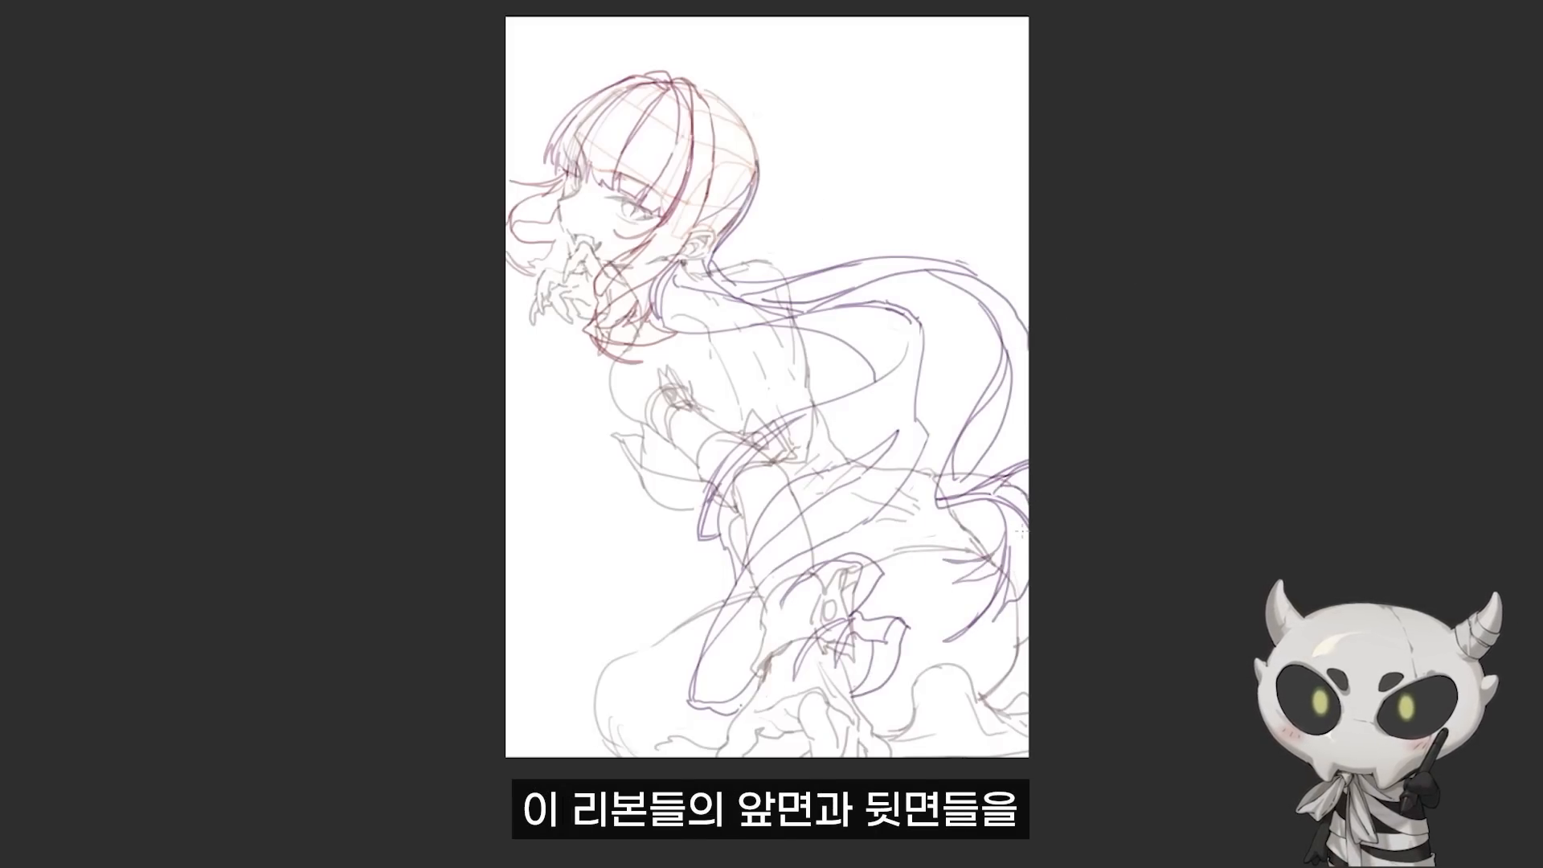
Step: Add inner strands to the flowing ribbons and draw a fold behind the back that shows their front and back sides
mouse_move(864, 388)
left_mouse_down()
mouse_move(1003, 313)
mouse_move(1018, 331)
left_mouse_up()
left_click_drag(758, 277, 787, 320)
left_click_drag(804, 354, 860, 349)
left_click_drag(811, 283, 840, 322)
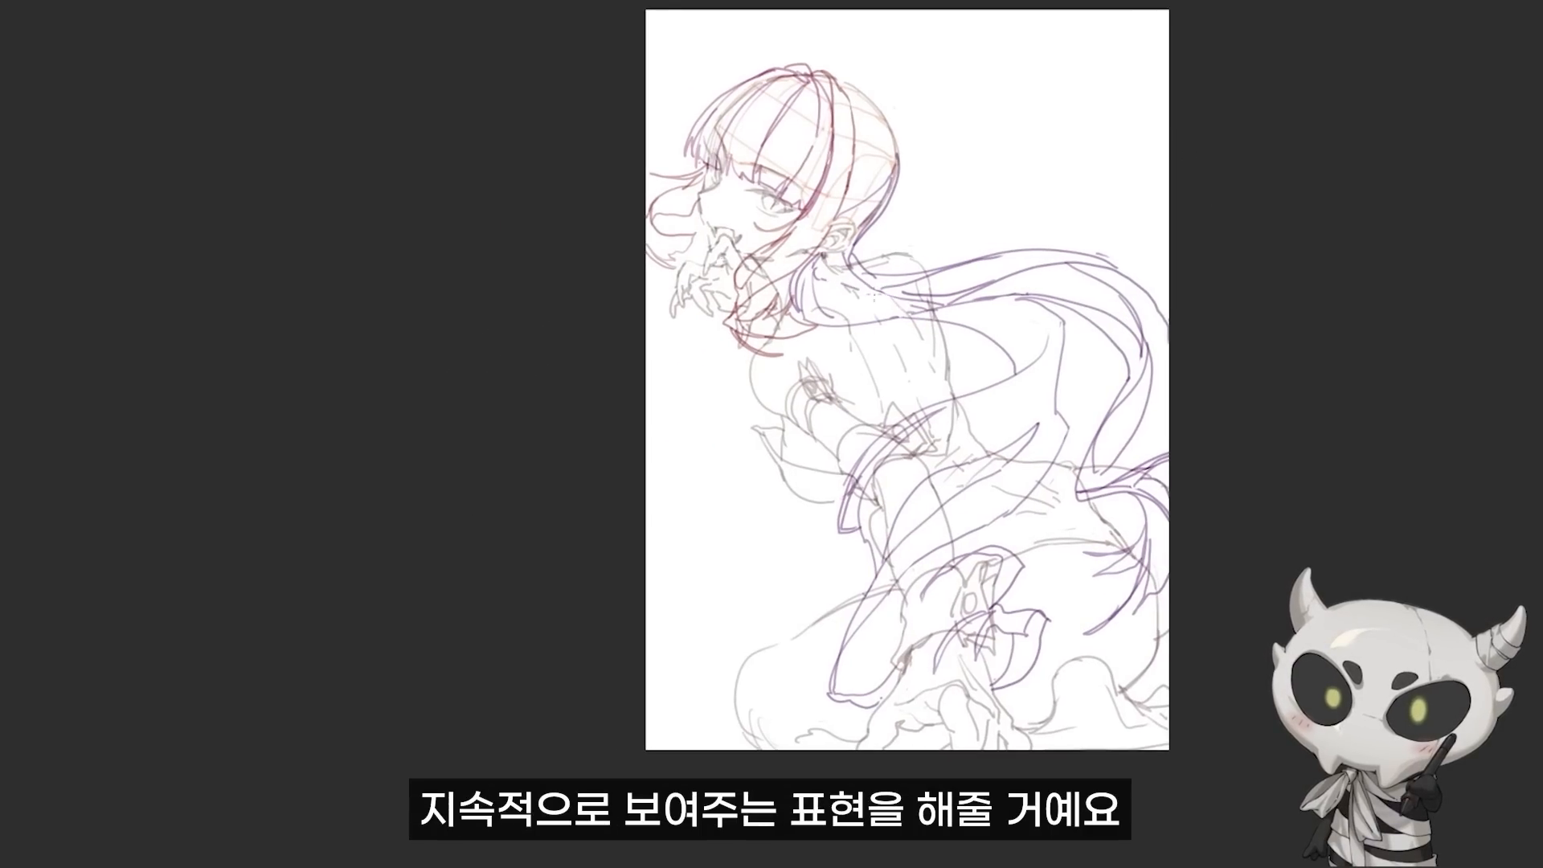
left_click_drag(884, 401, 875, 340)
left_click_drag(1052, 289, 1029, 420)
left_click_drag(1076, 317, 997, 413)
left_click_drag(1044, 318, 1026, 372)
left_click_drag(863, 491, 866, 524)
left_click_drag(864, 540, 892, 541)
left_click_drag(971, 465, 953, 492)
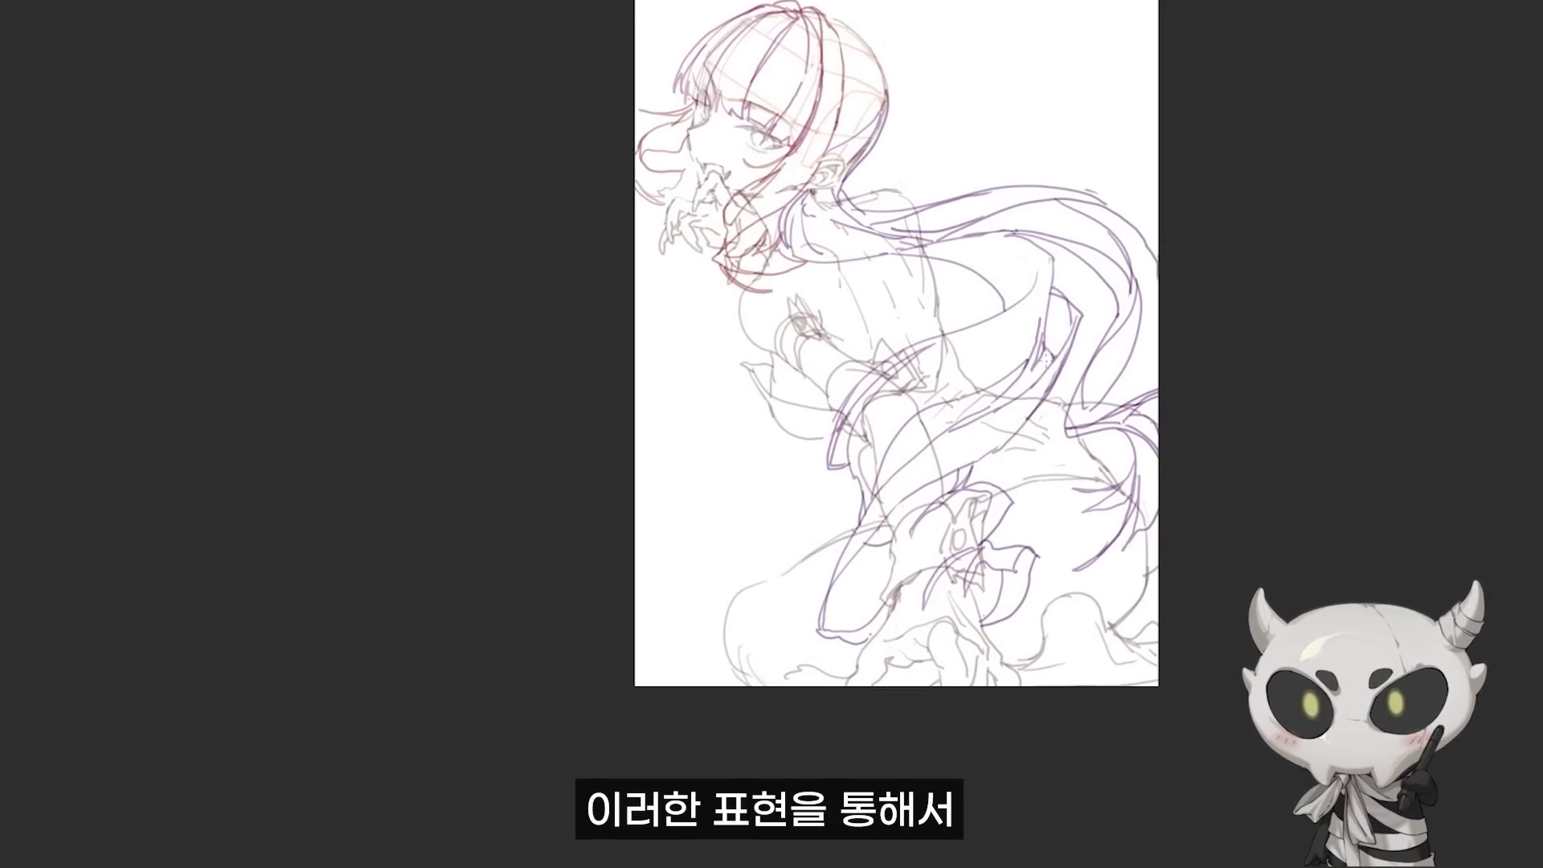
Step: Rework the overlapping fold lines of the middle ribbon and extend its strands down to the tips near the wrist
left_click_drag(957, 354, 944, 393)
left_click_drag(930, 415, 1015, 337)
key("ctrl+z")
key("ctrl+z")
left_click_drag(880, 397, 1025, 353)
left_click_drag(968, 280, 945, 377)
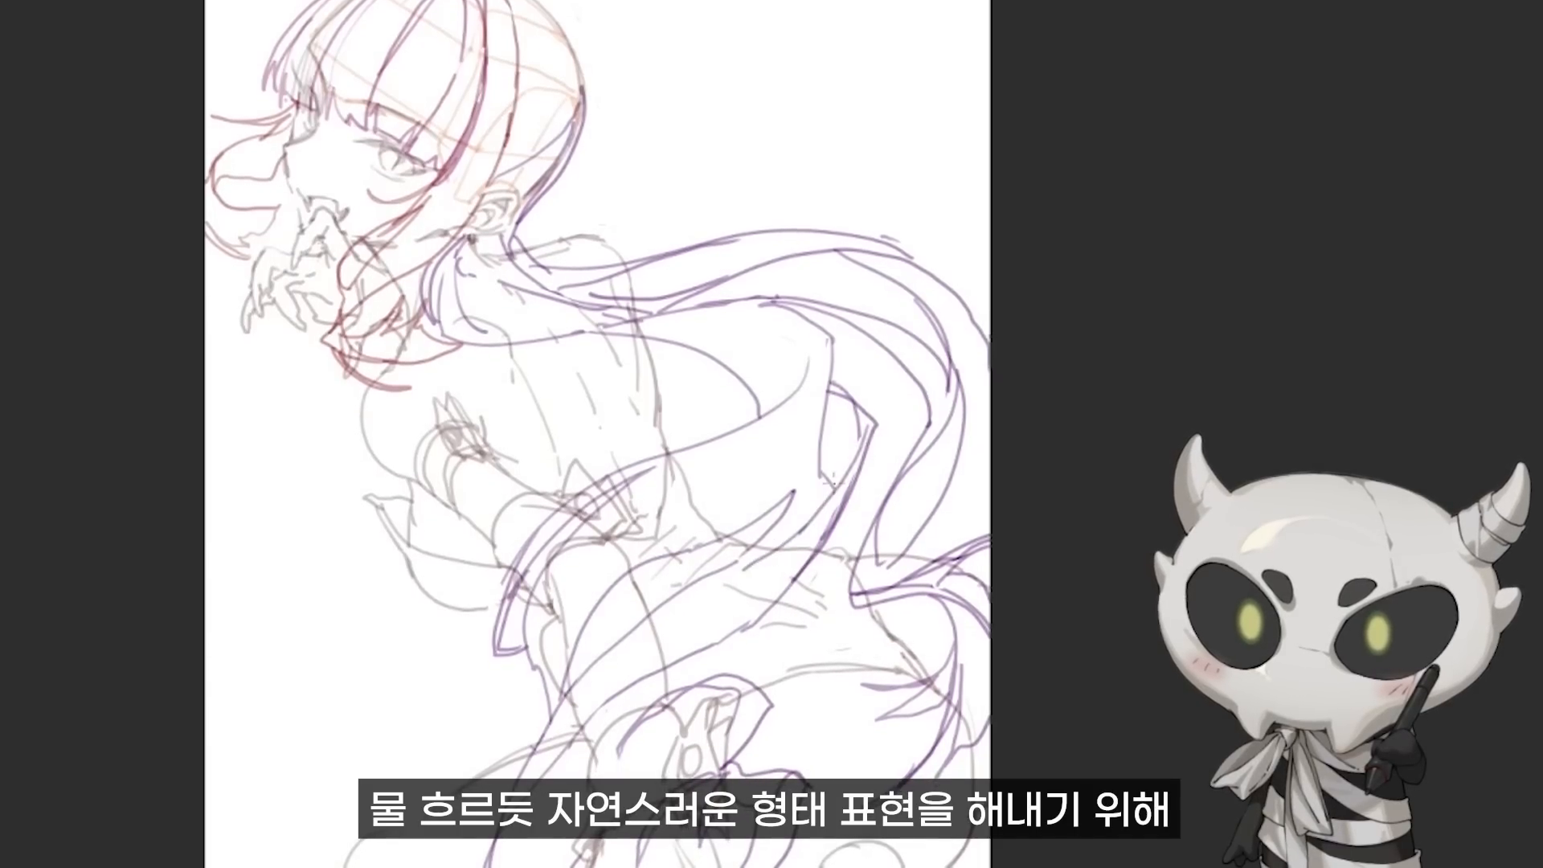
left_click_drag(818, 434, 802, 500)
left_click_drag(712, 648, 674, 685)
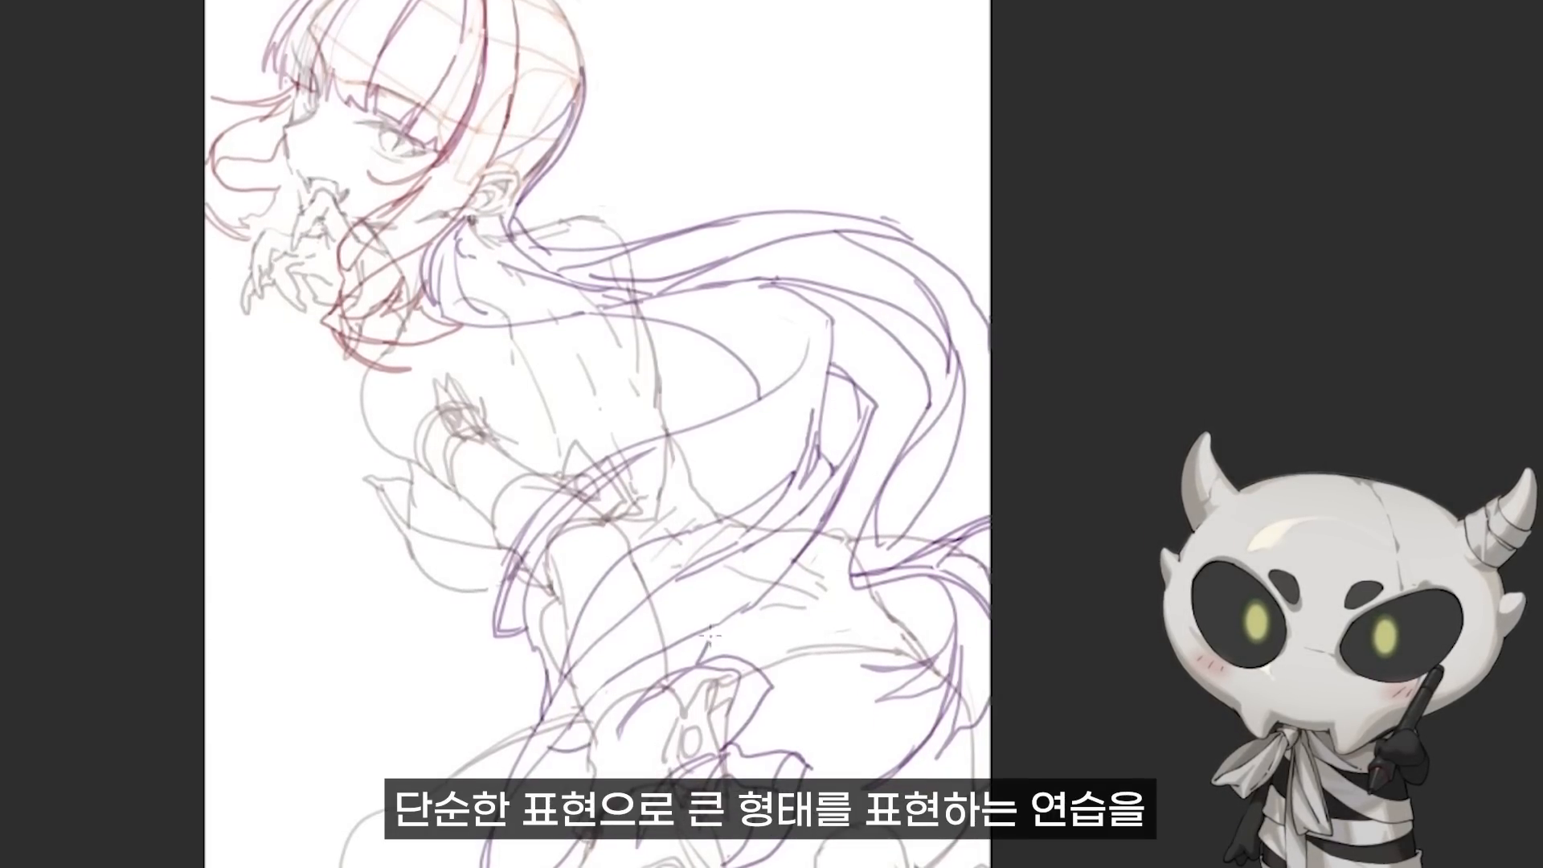
left_click_drag(549, 760, 591, 759)
Step: Erase stray lines inside the middle ribbon, then redraw its inner fold curve and the strands beside the arm
key("e")
left_click_drag(808, 335, 655, 437)
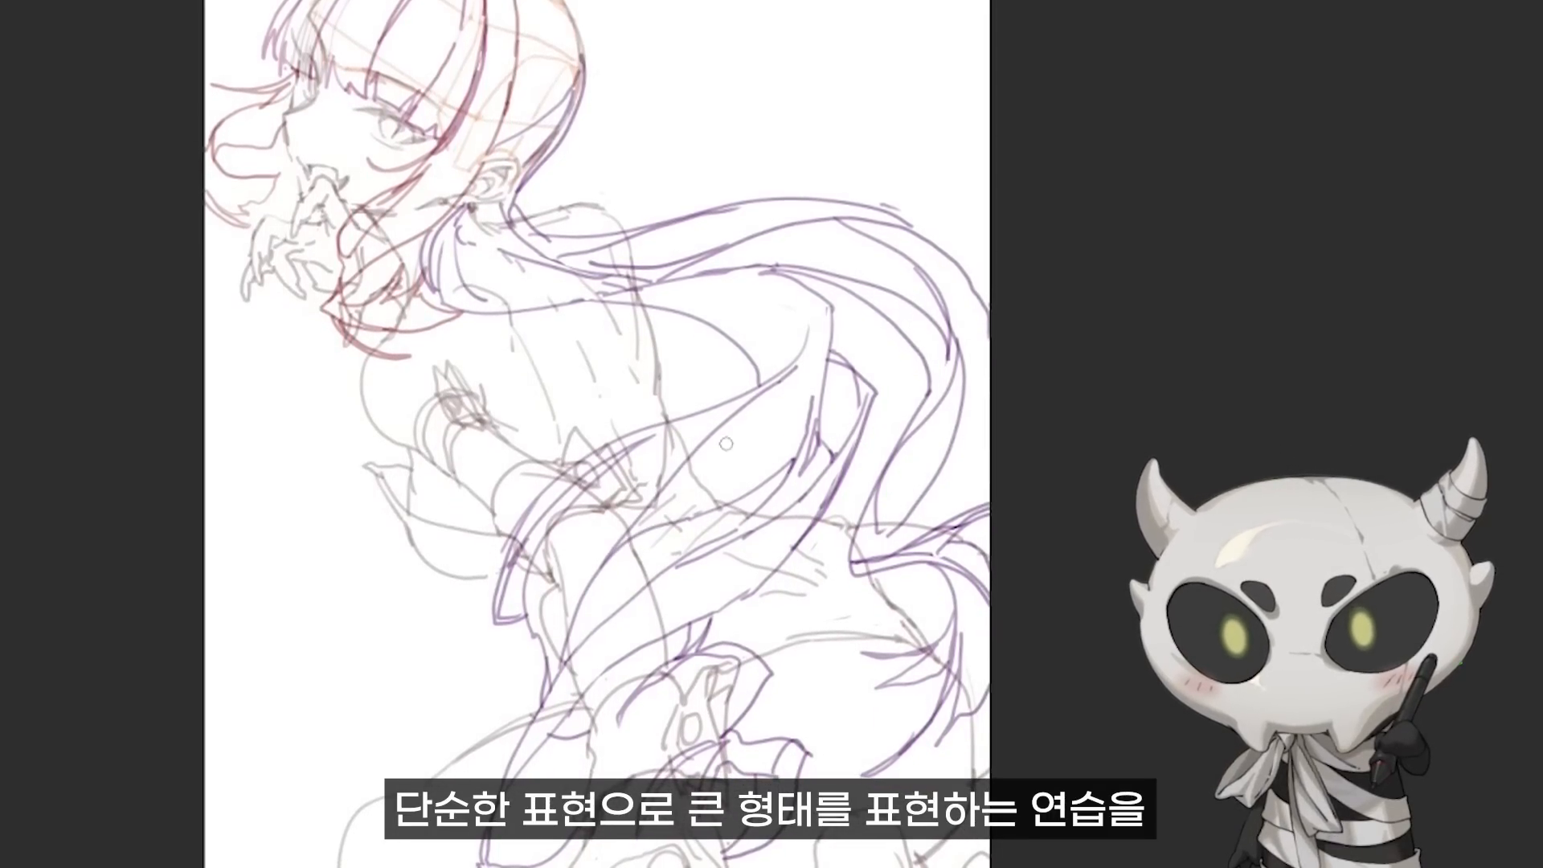
left_click_drag(758, 366, 706, 433)
left_click_drag(830, 326, 723, 419)
left_click_drag(599, 450, 727, 420)
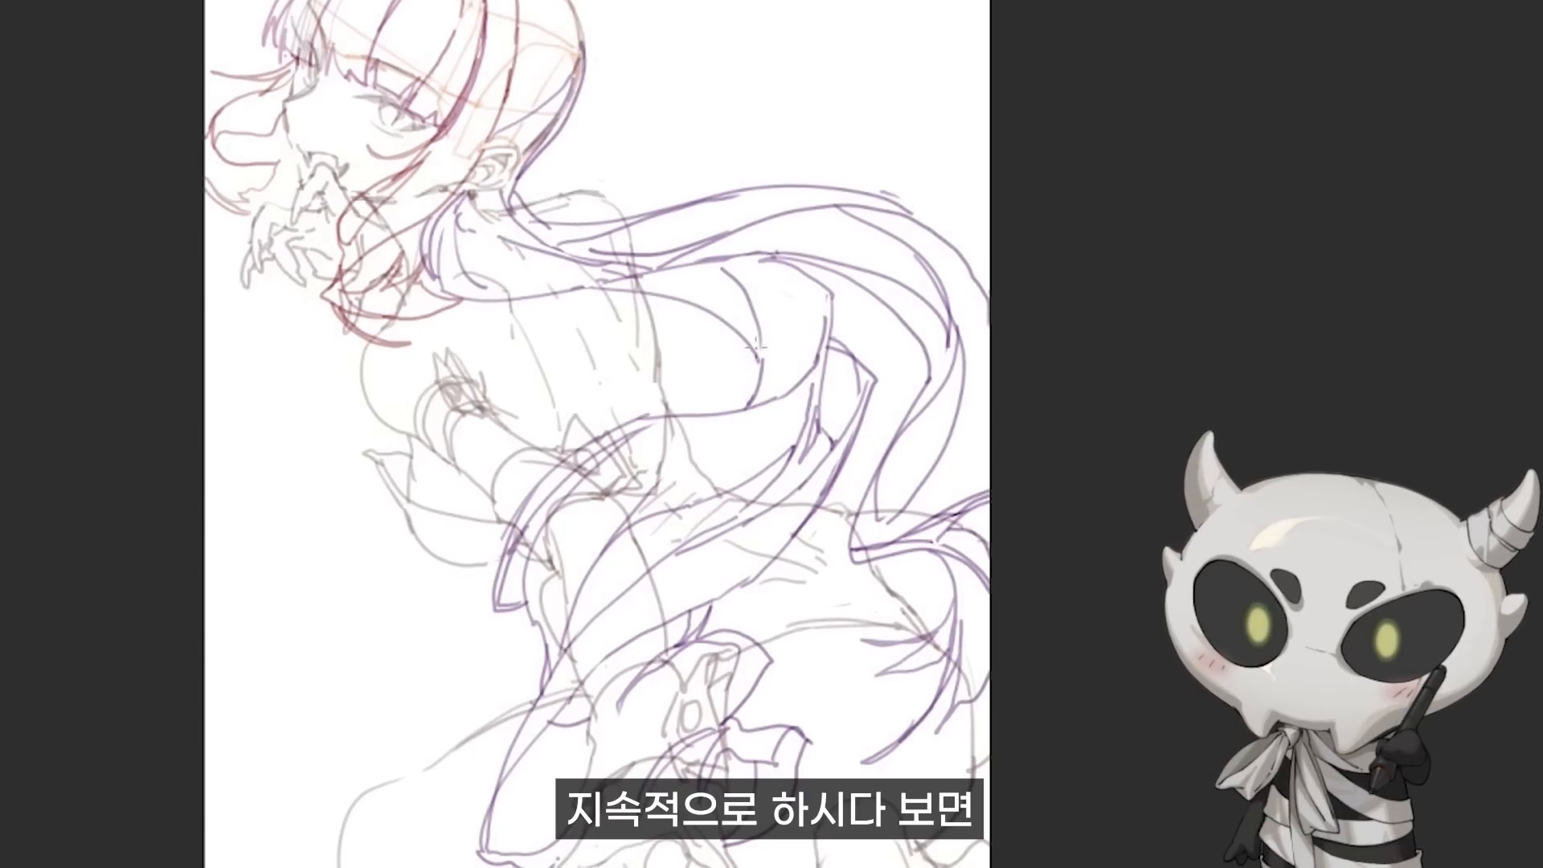
left_click_drag(722, 278, 749, 415)
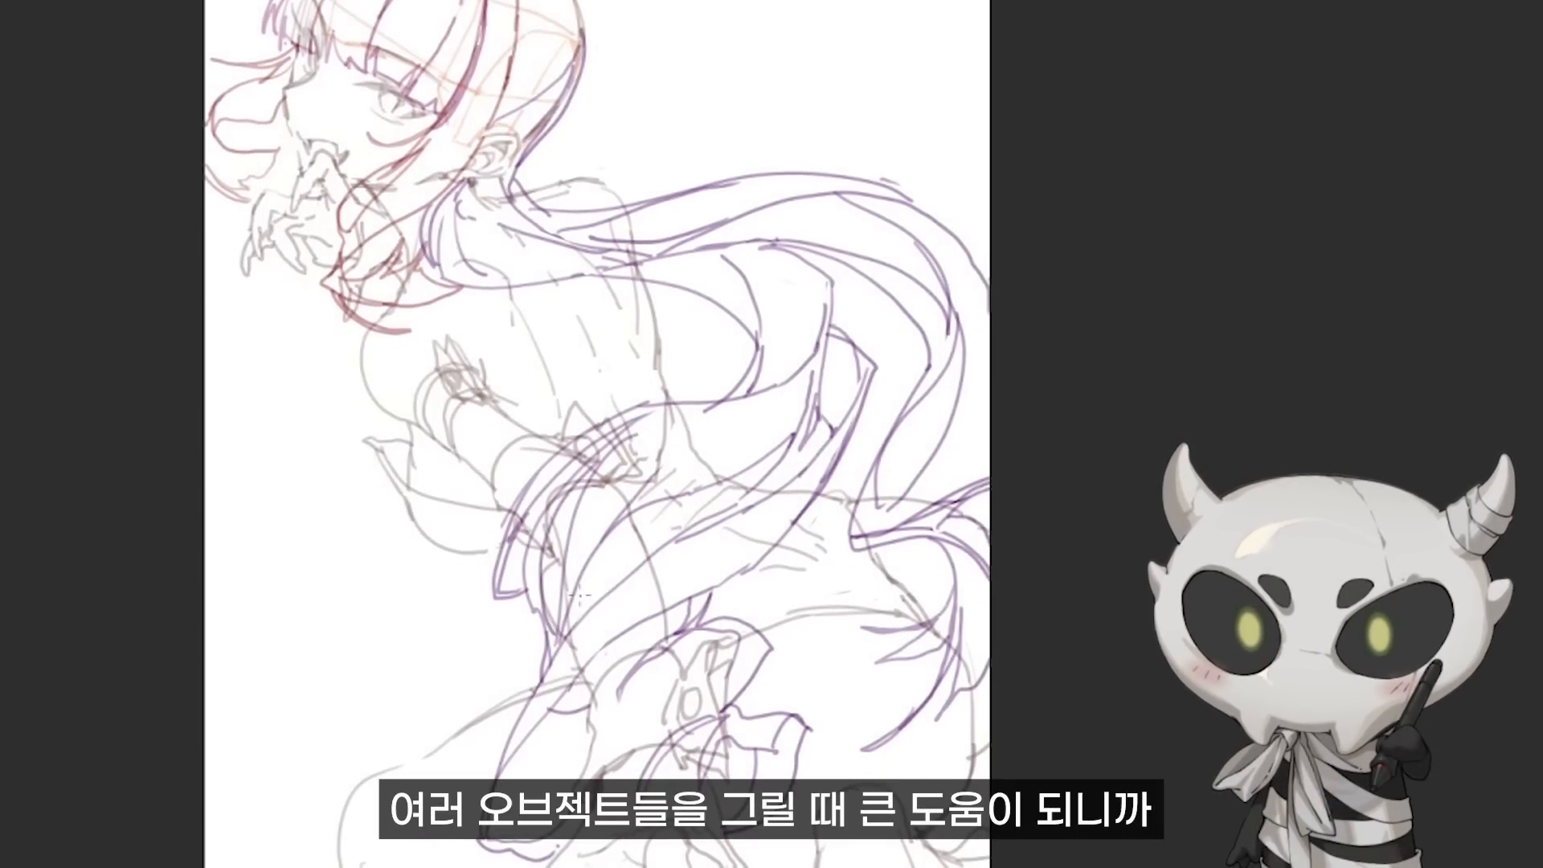
left_click_drag(566, 633, 549, 655)
left_click_drag(648, 427, 551, 505)
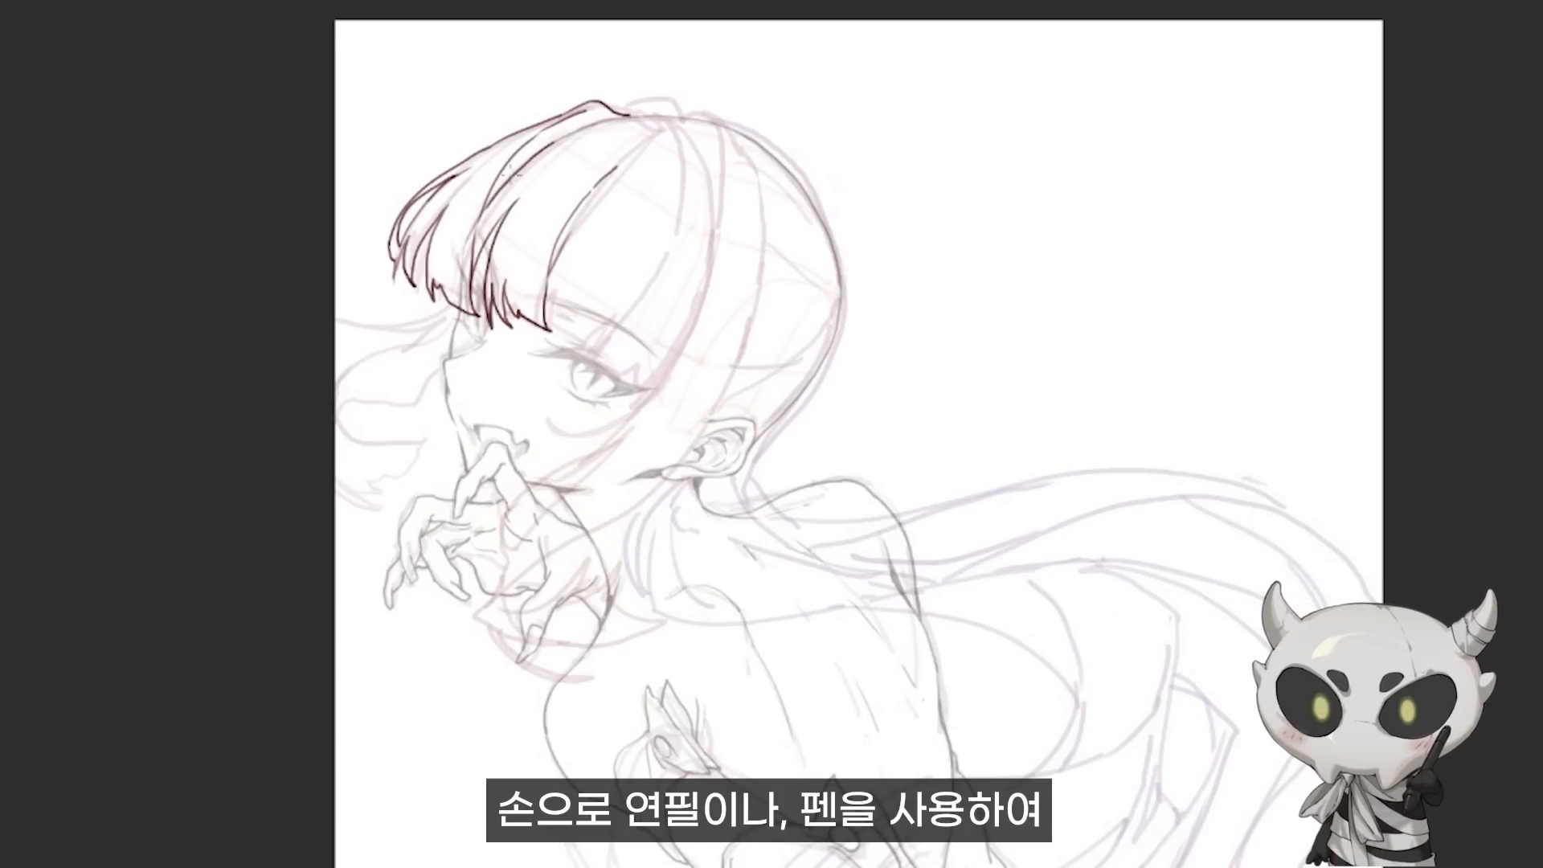
Step: Draw clean dark-red line art for the bangs and crown strands over the faded sketch
left_click_drag(479, 219, 618, 256)
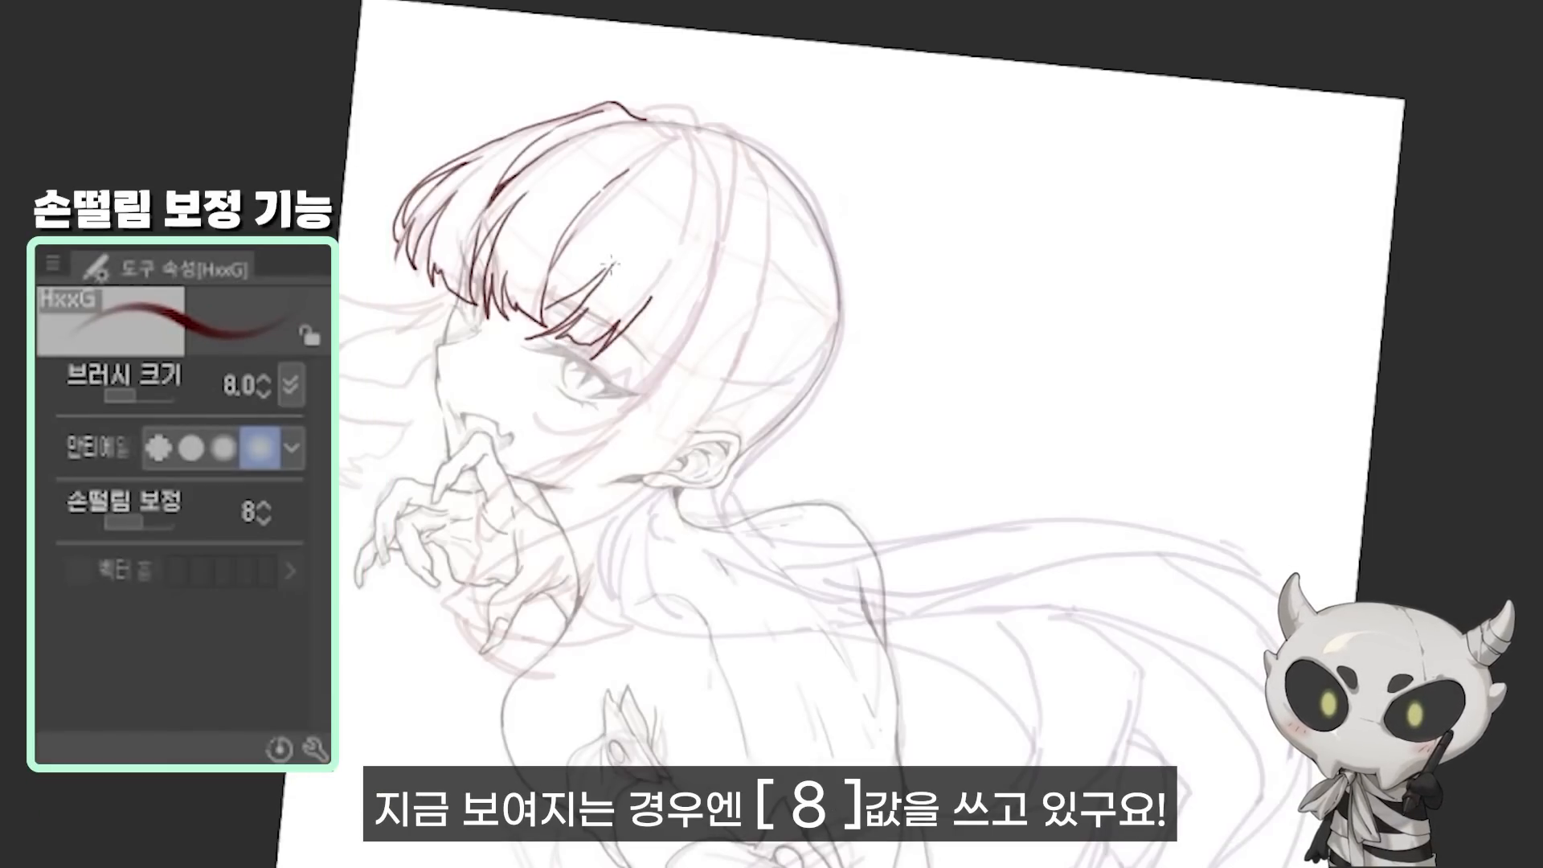
left_click_drag(735, 189, 722, 250)
left_click_drag(717, 254, 657, 286)
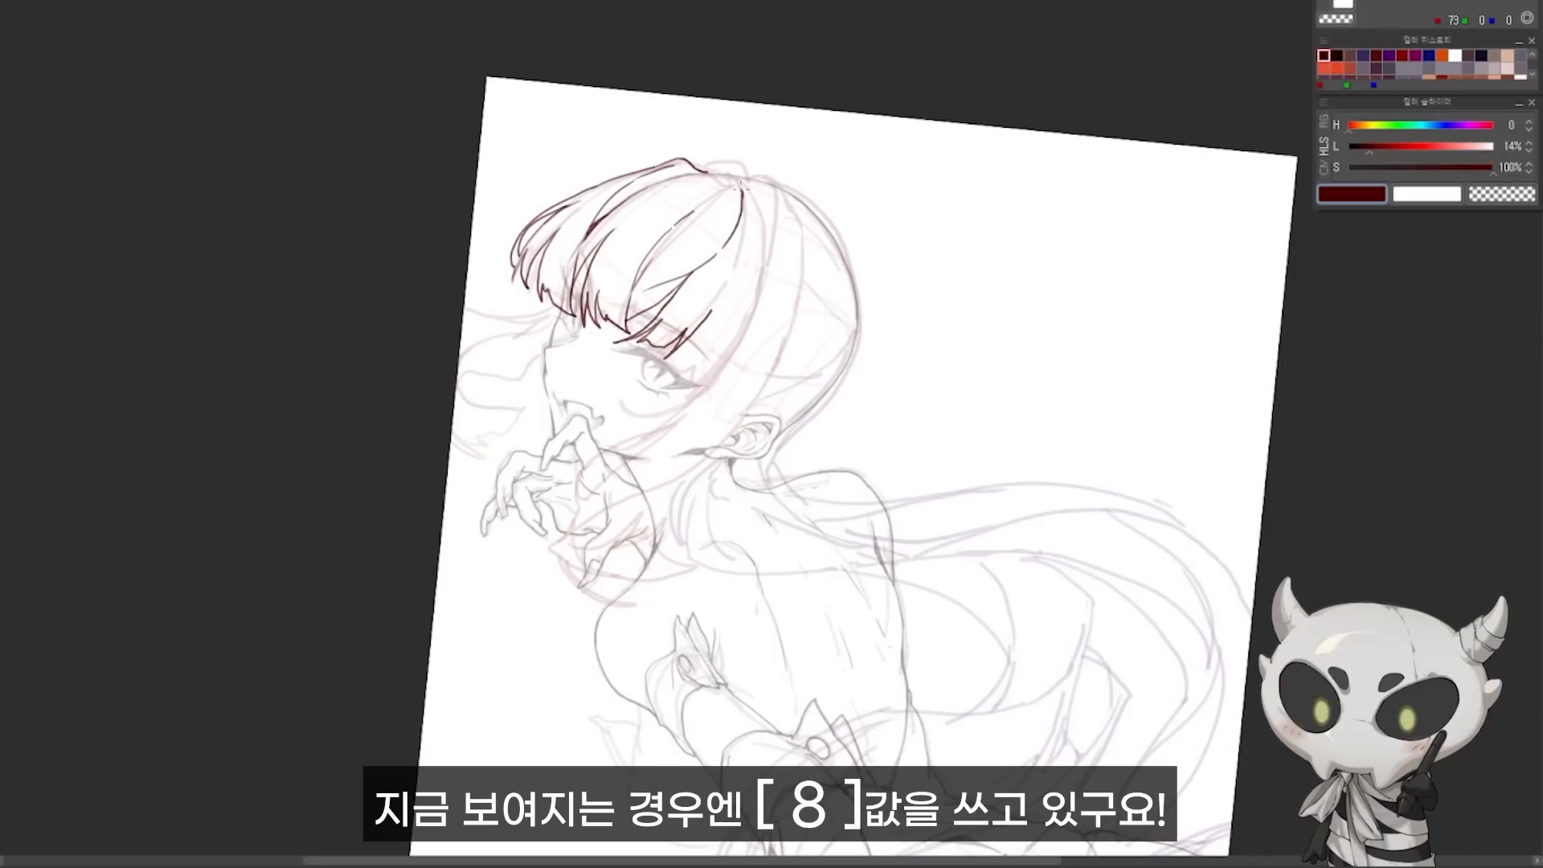
mouse_move(728, 184)
left_mouse_down()
mouse_move(720, 247)
mouse_move(690, 244)
left_mouse_up()
key("minus")
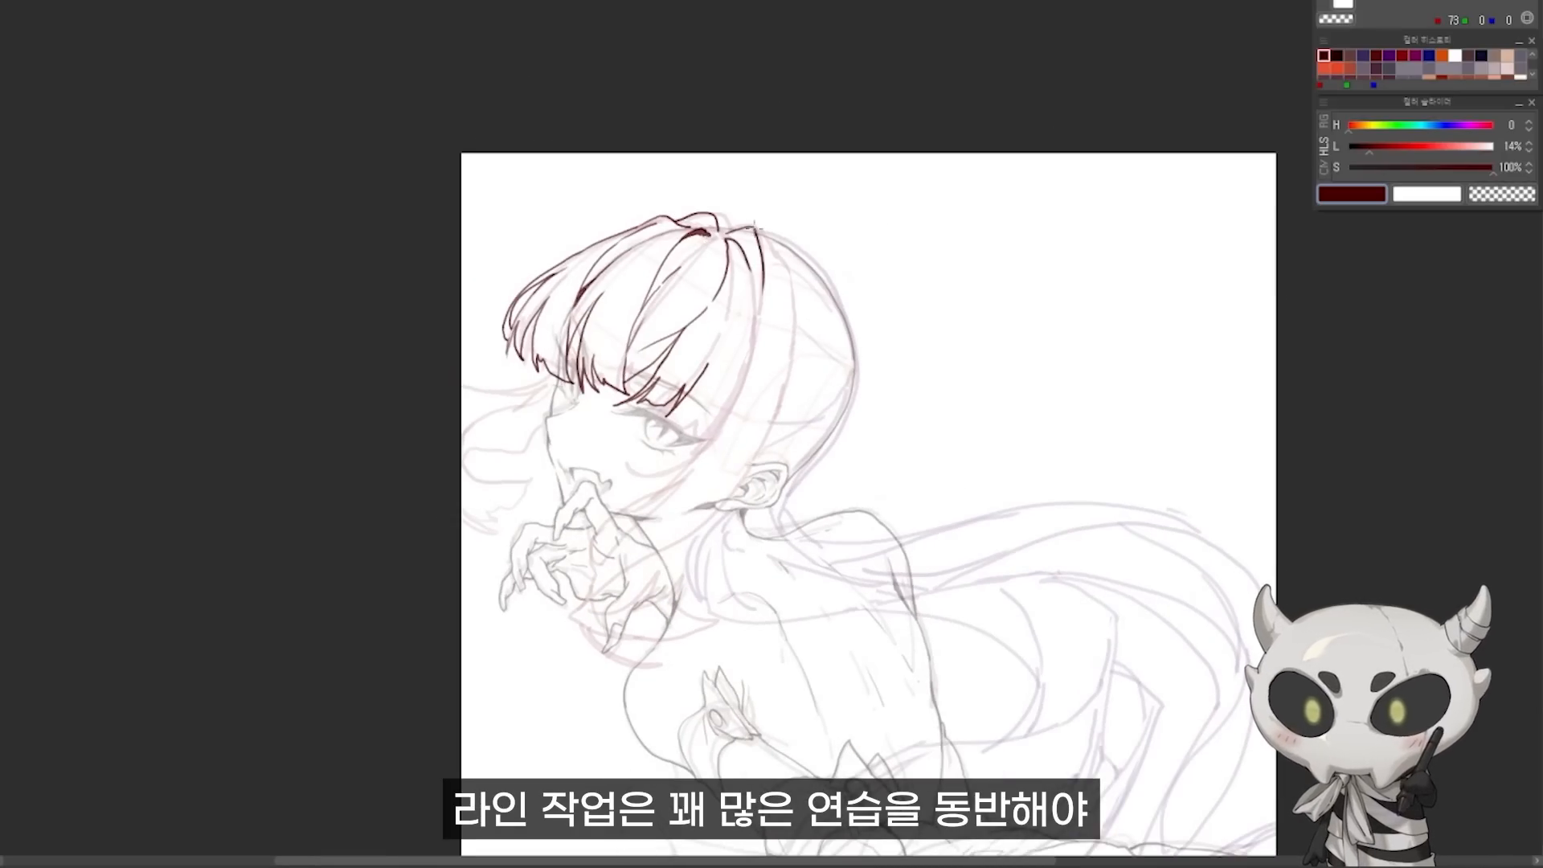
left_click_drag(691, 263, 653, 305)
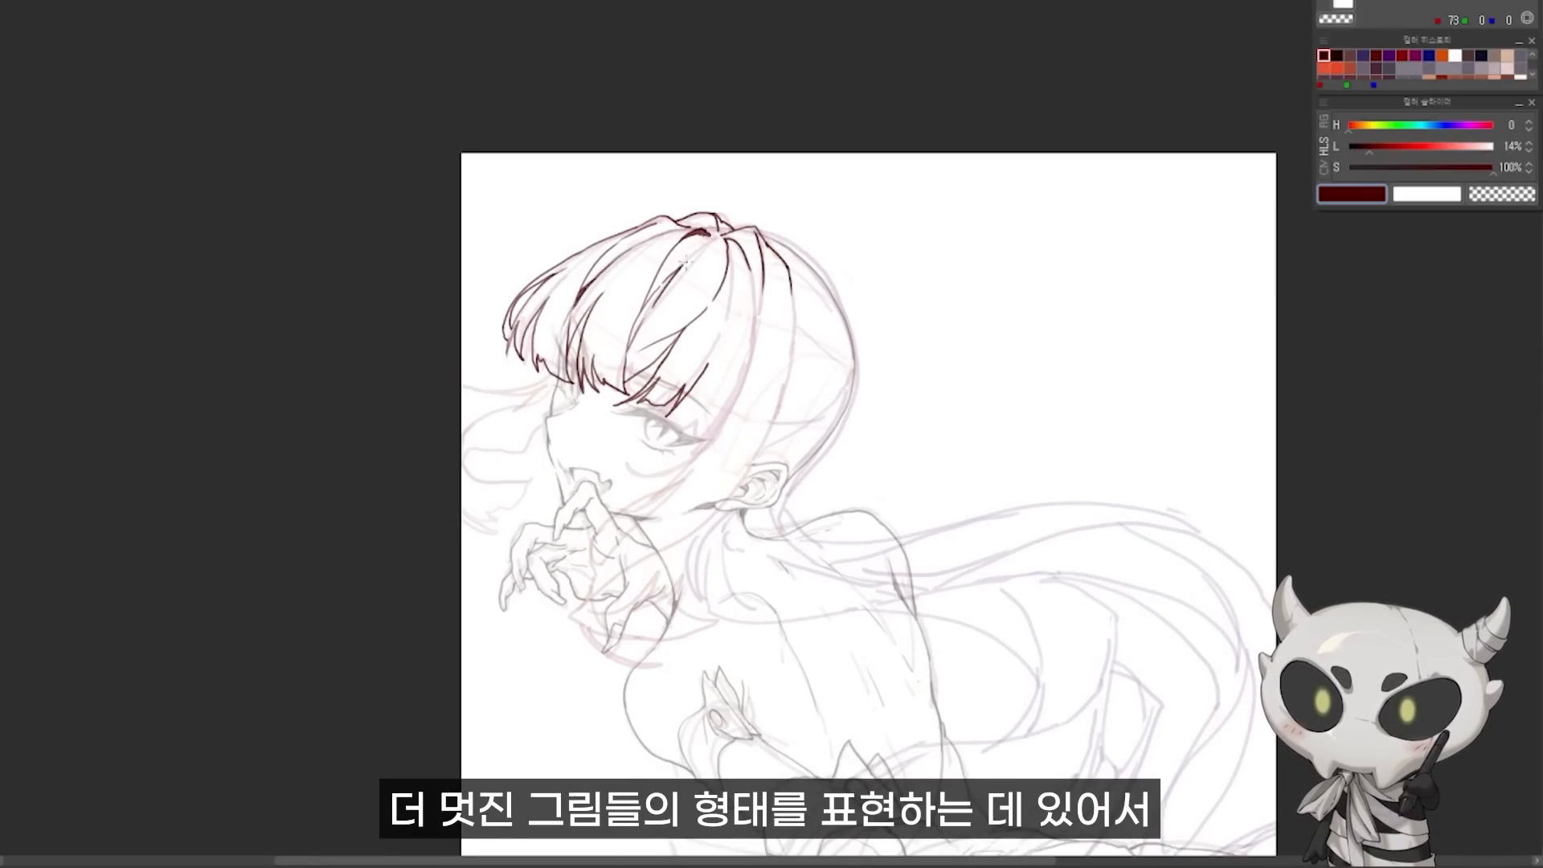
left_click_drag(714, 241, 680, 270)
left_click_drag(884, 450, 868, 345)
mouse_move(635, 296)
left_mouse_down()
mouse_move(763, 241)
mouse_move(719, 249)
left_mouse_up()
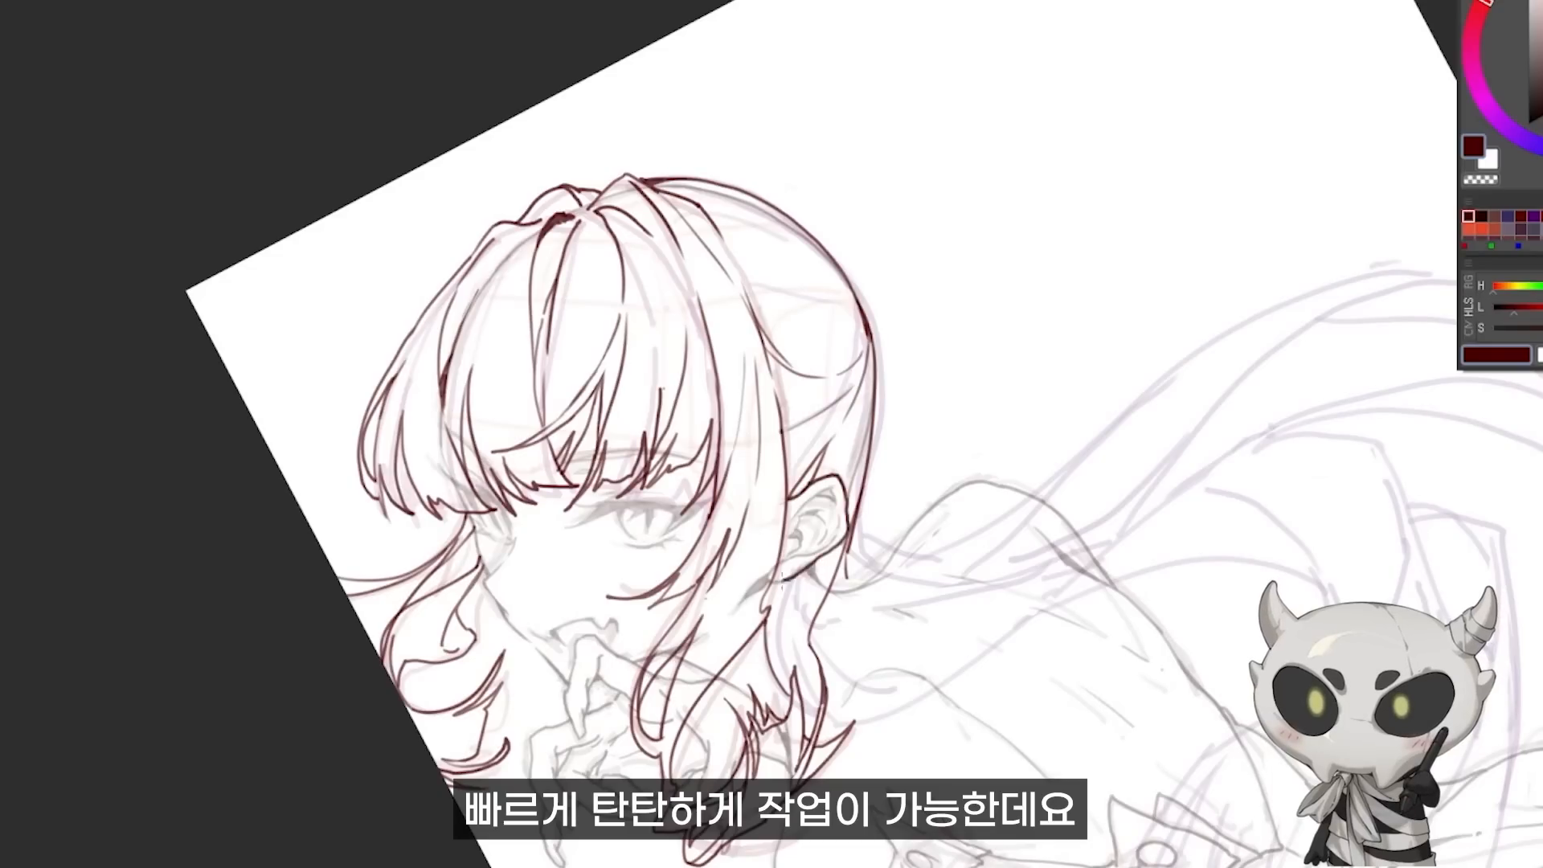
Step: Draw clean dark-red line art for the long flowing hair, from the nape over the back and along the middle ribbon's folds to its tips
mouse_move(852, 512)
left_mouse_down()
mouse_move(791, 588)
mouse_move(783, 554)
left_mouse_up()
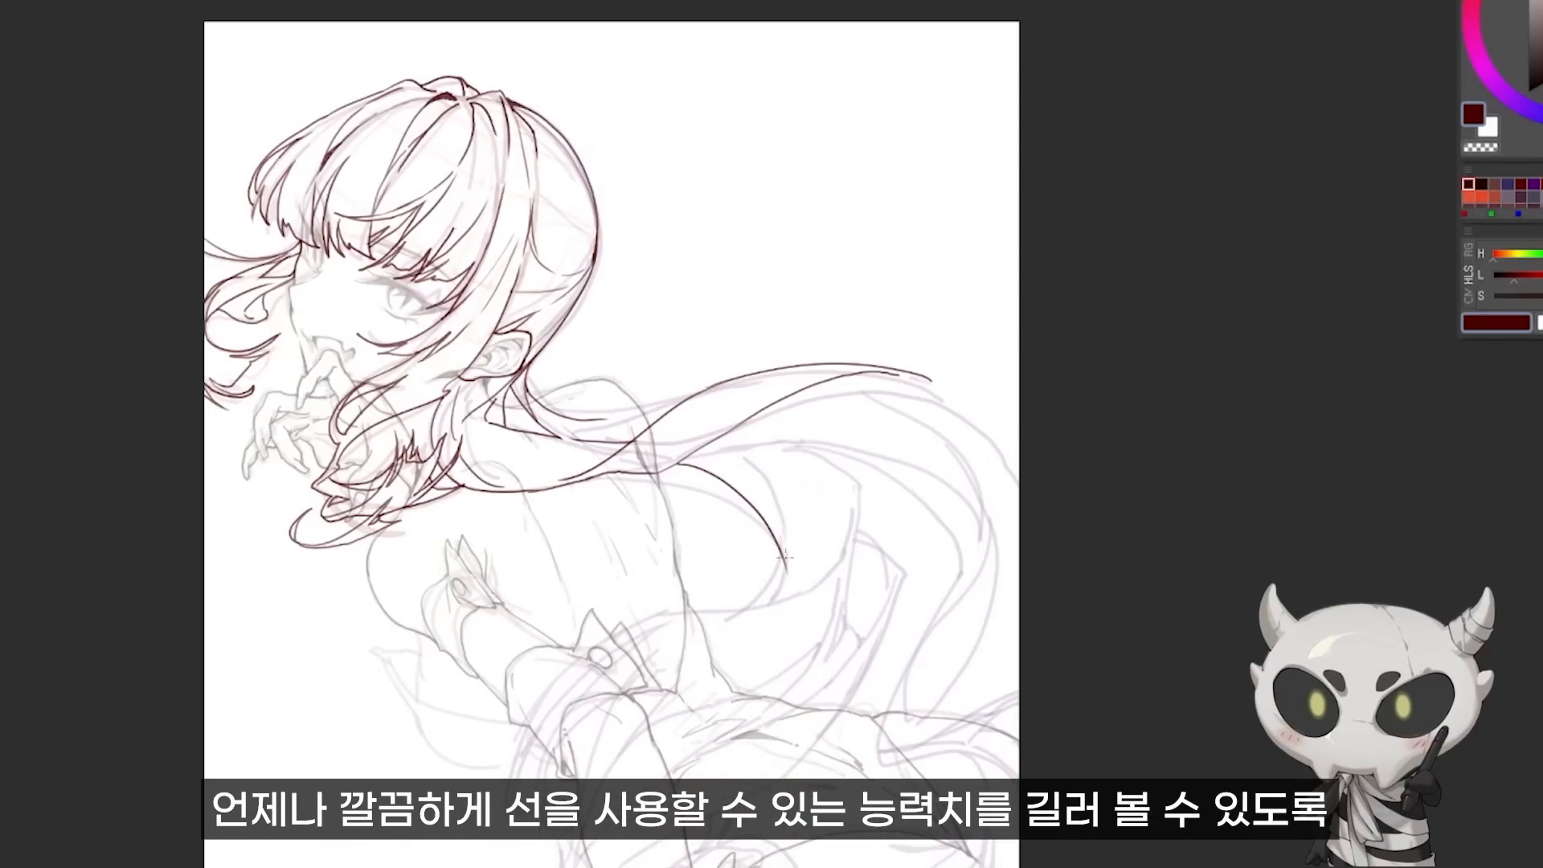
left_click_drag(744, 606, 643, 689)
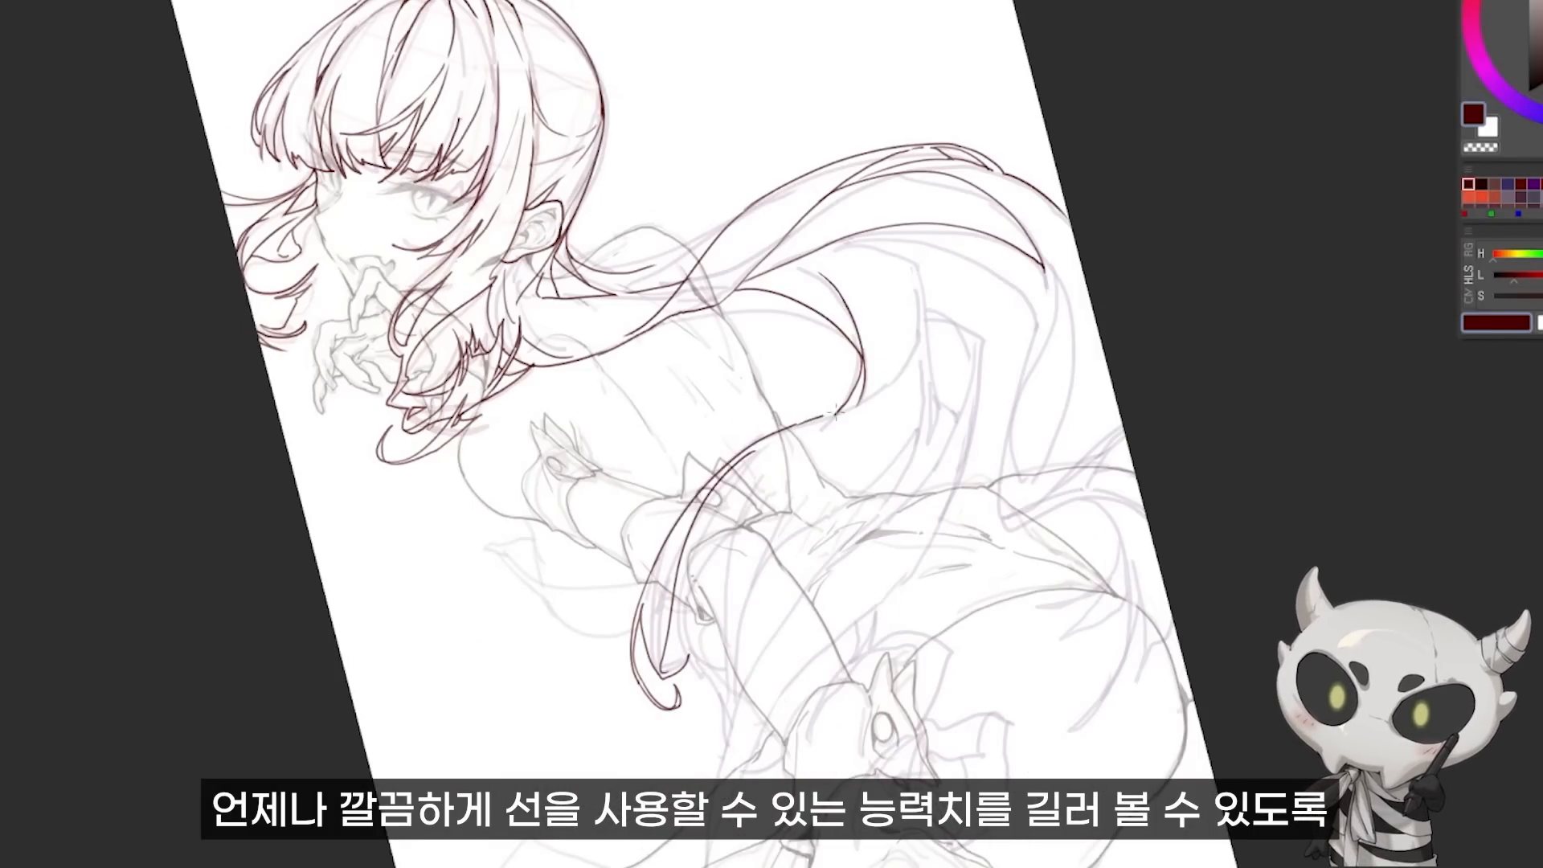
left_click_drag(753, 472, 718, 676)
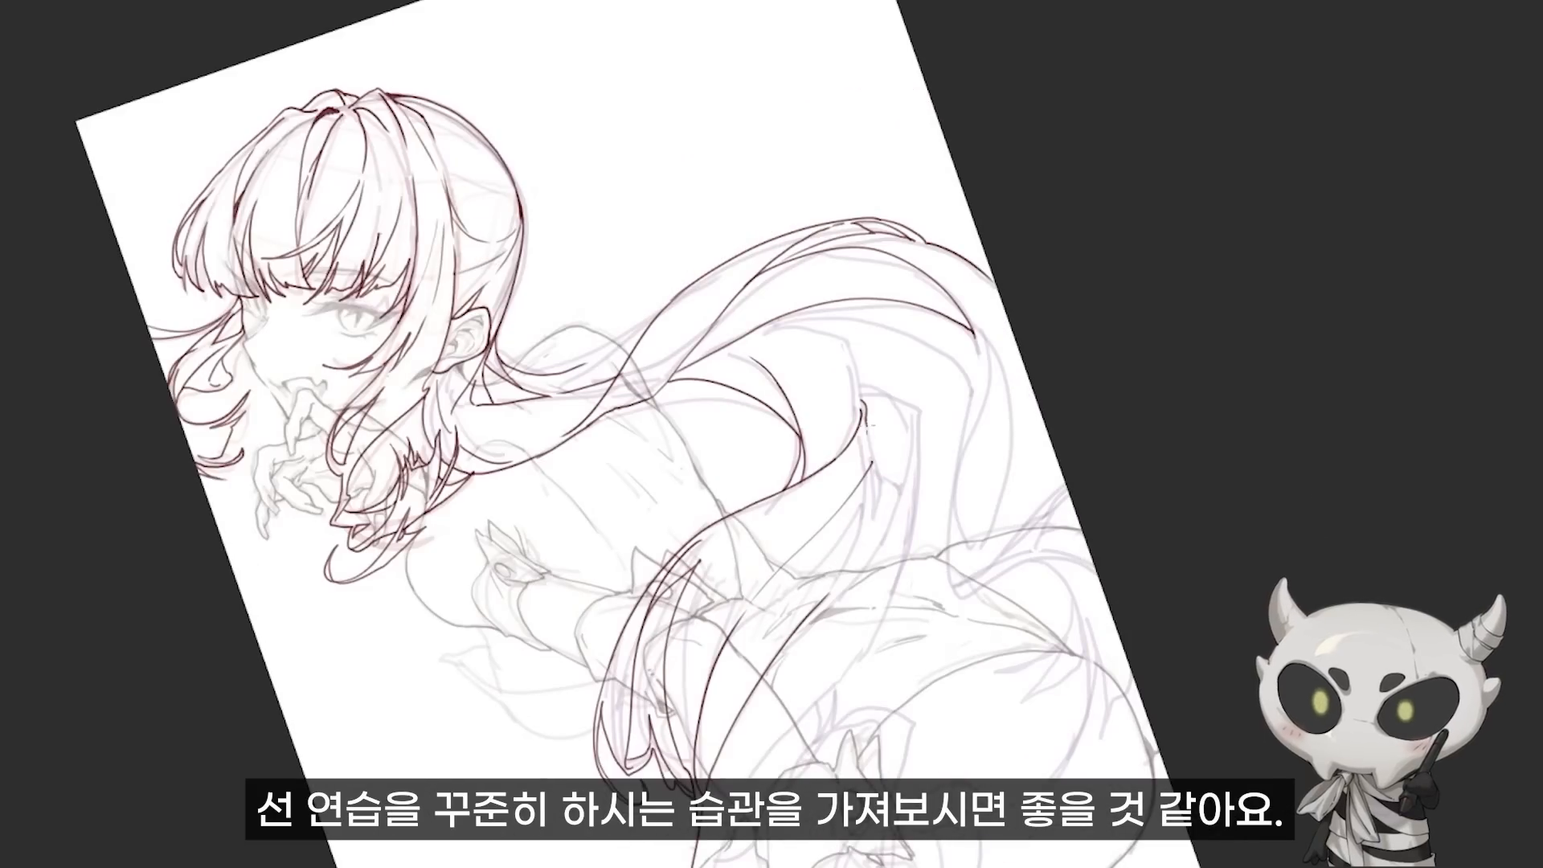
mouse_move(904, 492)
left_mouse_down()
mouse_move(878, 551)
mouse_move(776, 655)
left_mouse_up()
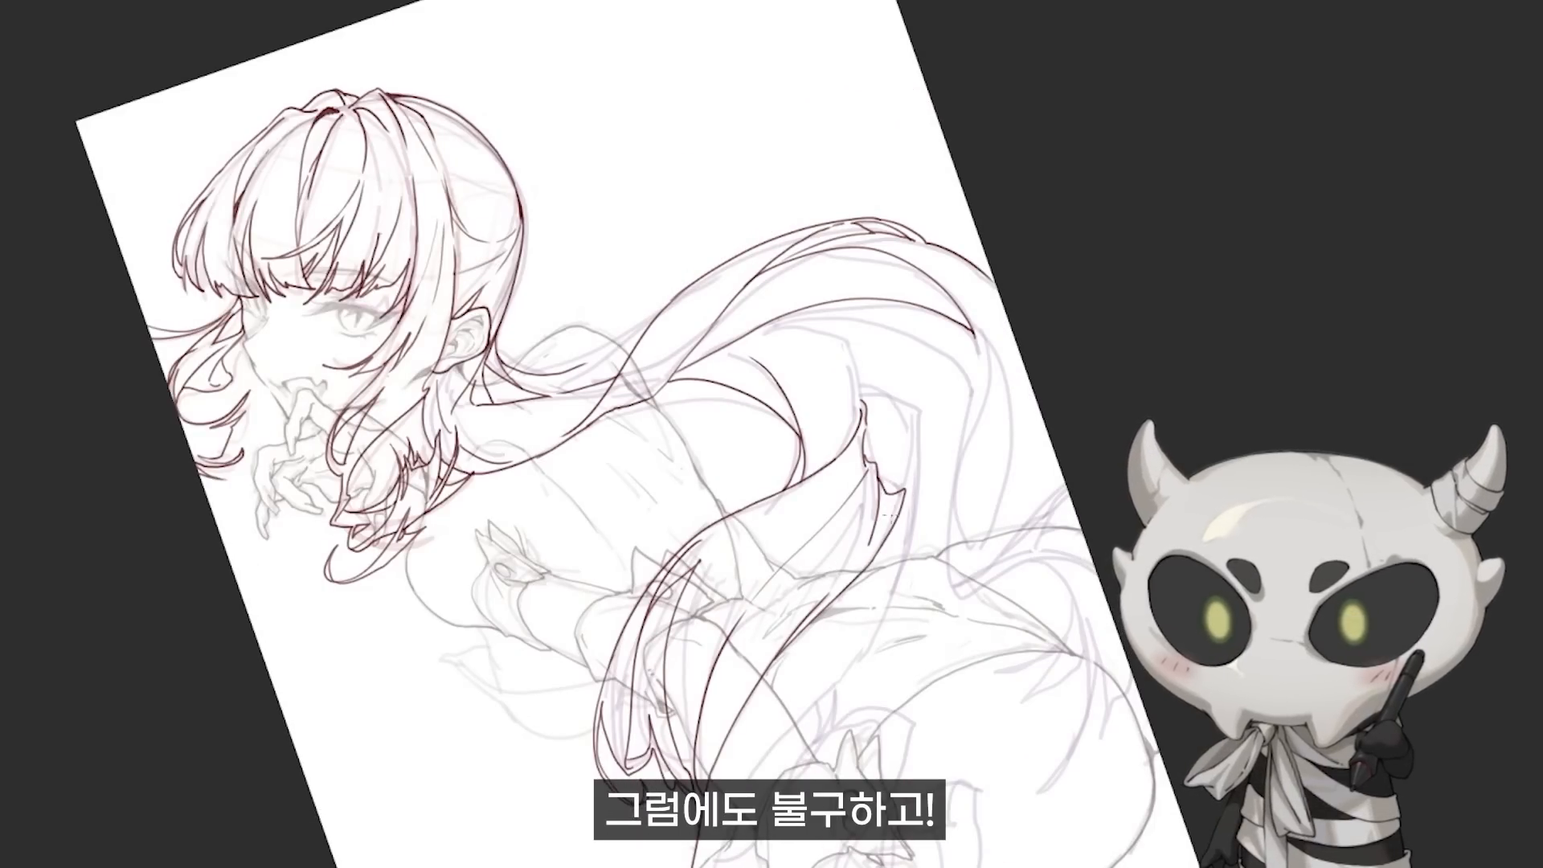
left_click_drag(899, 498, 875, 550)
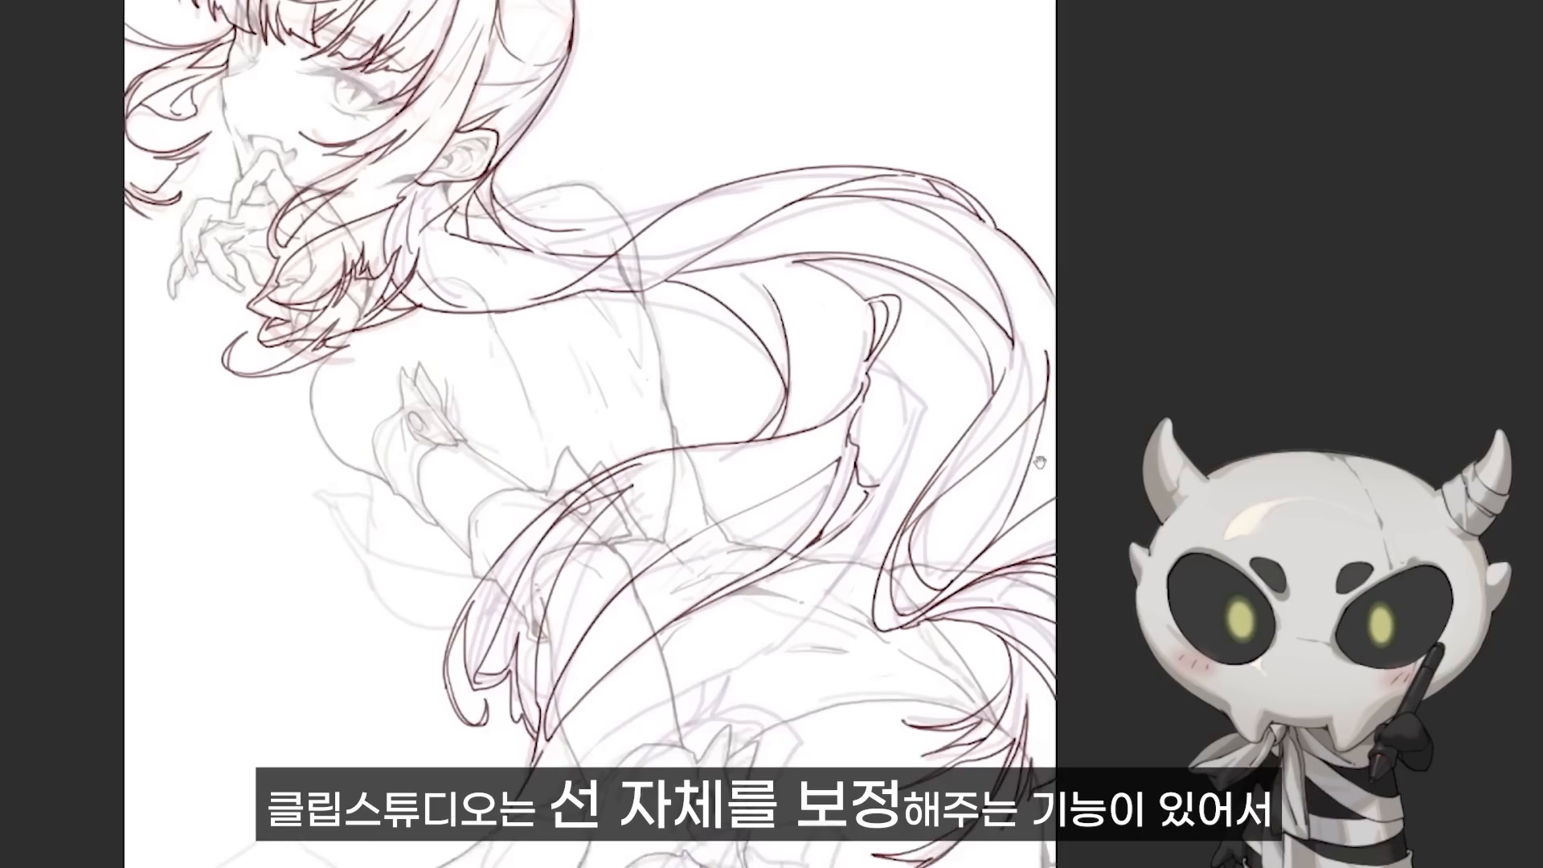
Step: Draw the curved outer edge of the bangs on the vector layer and smooth the stroke with the vector line simplify tool
mouse_move(924, 177)
left_mouse_down()
mouse_move(786, 172)
mouse_move(524, 443)
left_mouse_up()
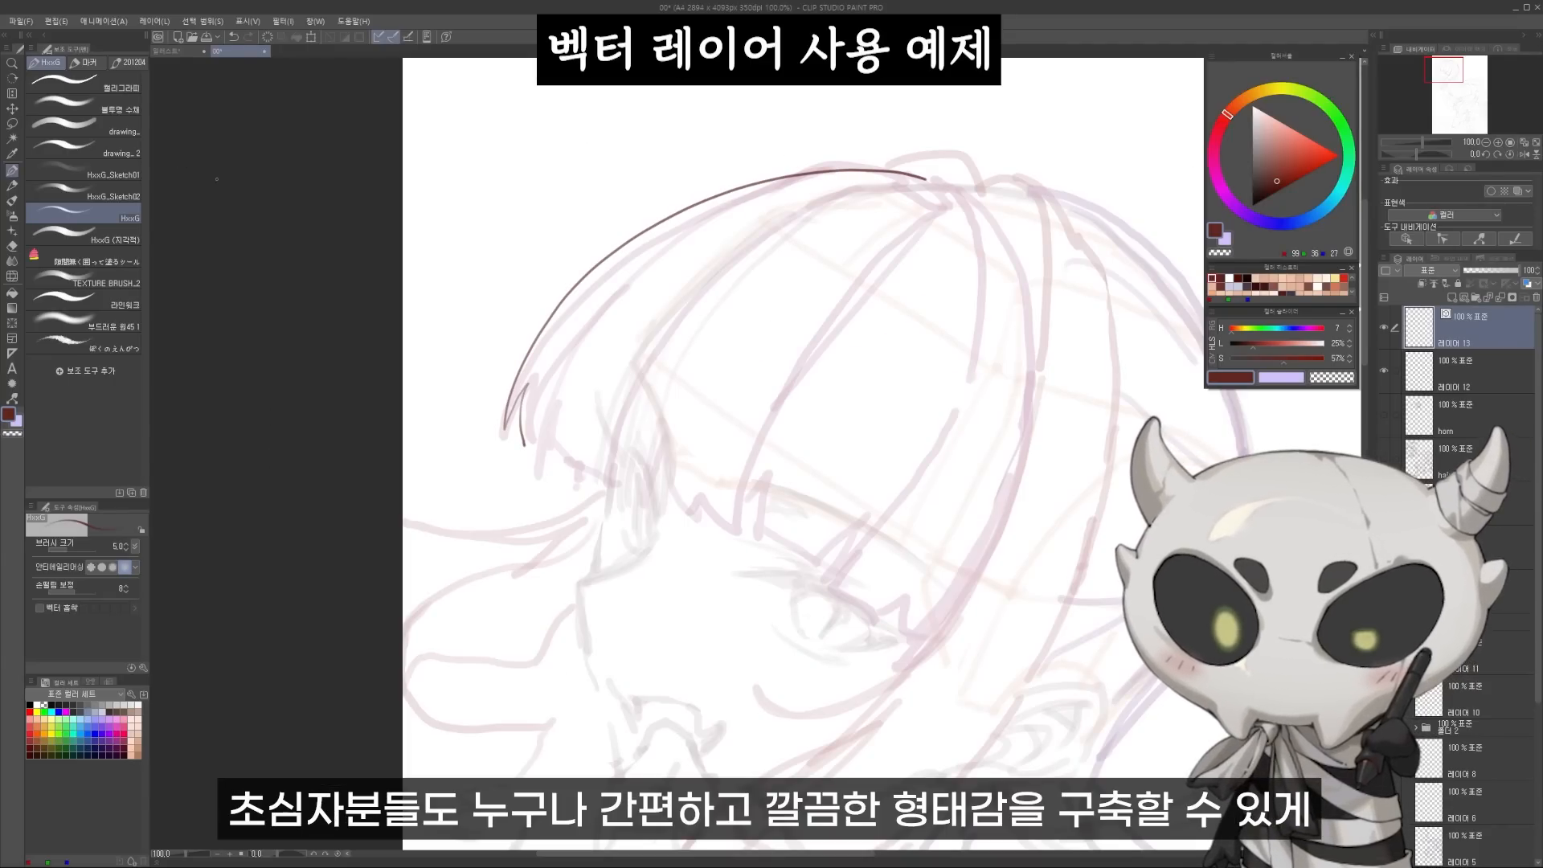
key("y")
left_click(81, 127)
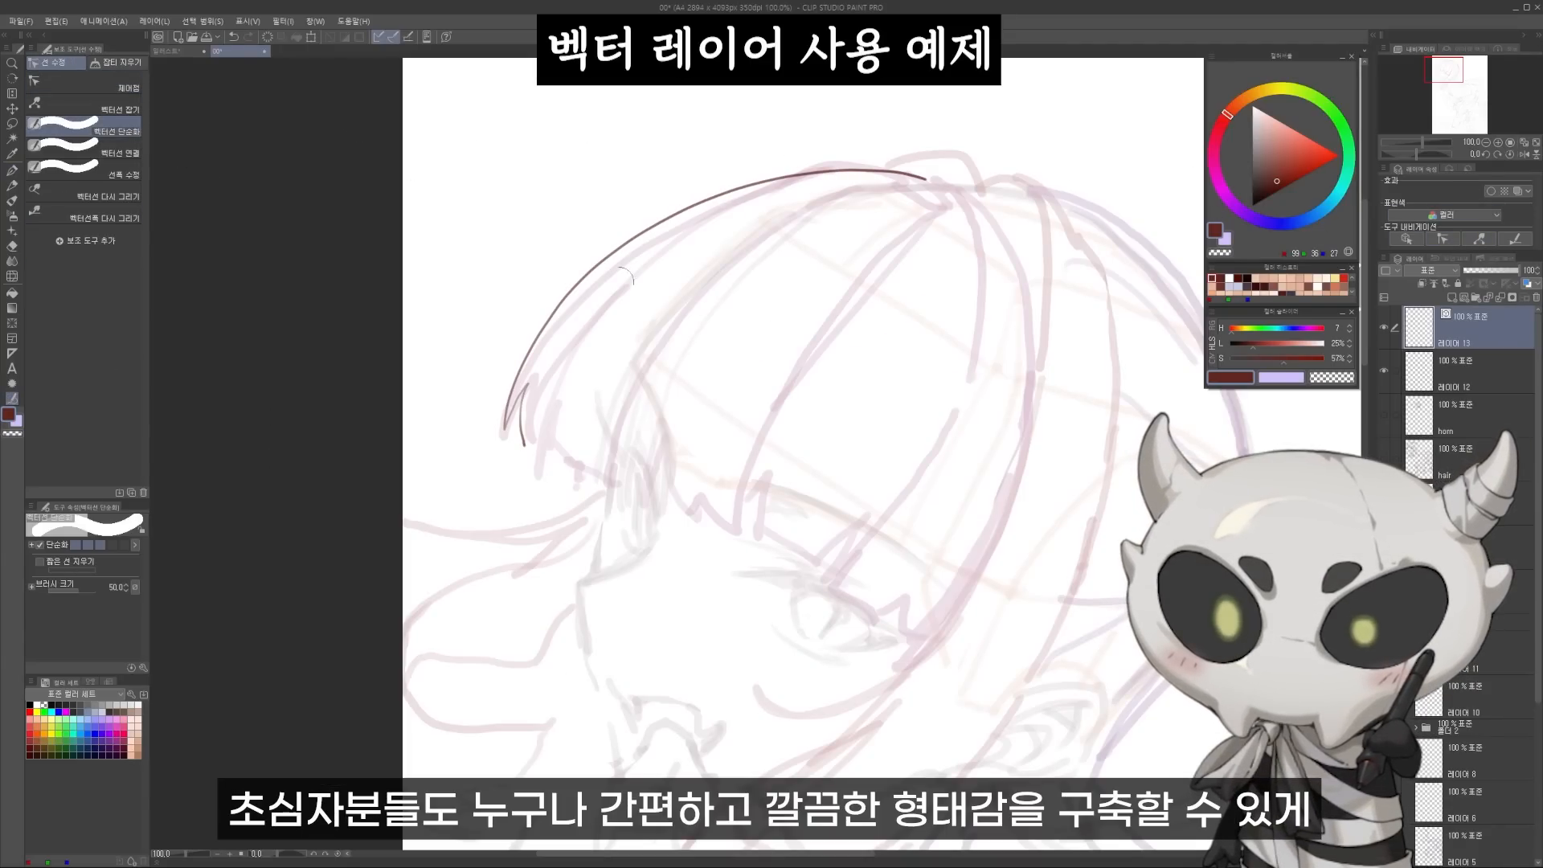
mouse_move(500, 430)
left_mouse_down()
mouse_move(575, 279)
mouse_move(745, 187)
mouse_move(933, 185)
left_mouse_up()
Step: Adjust the bangs' outer curve at several points with the vector line pinch tool
left_click(80, 105)
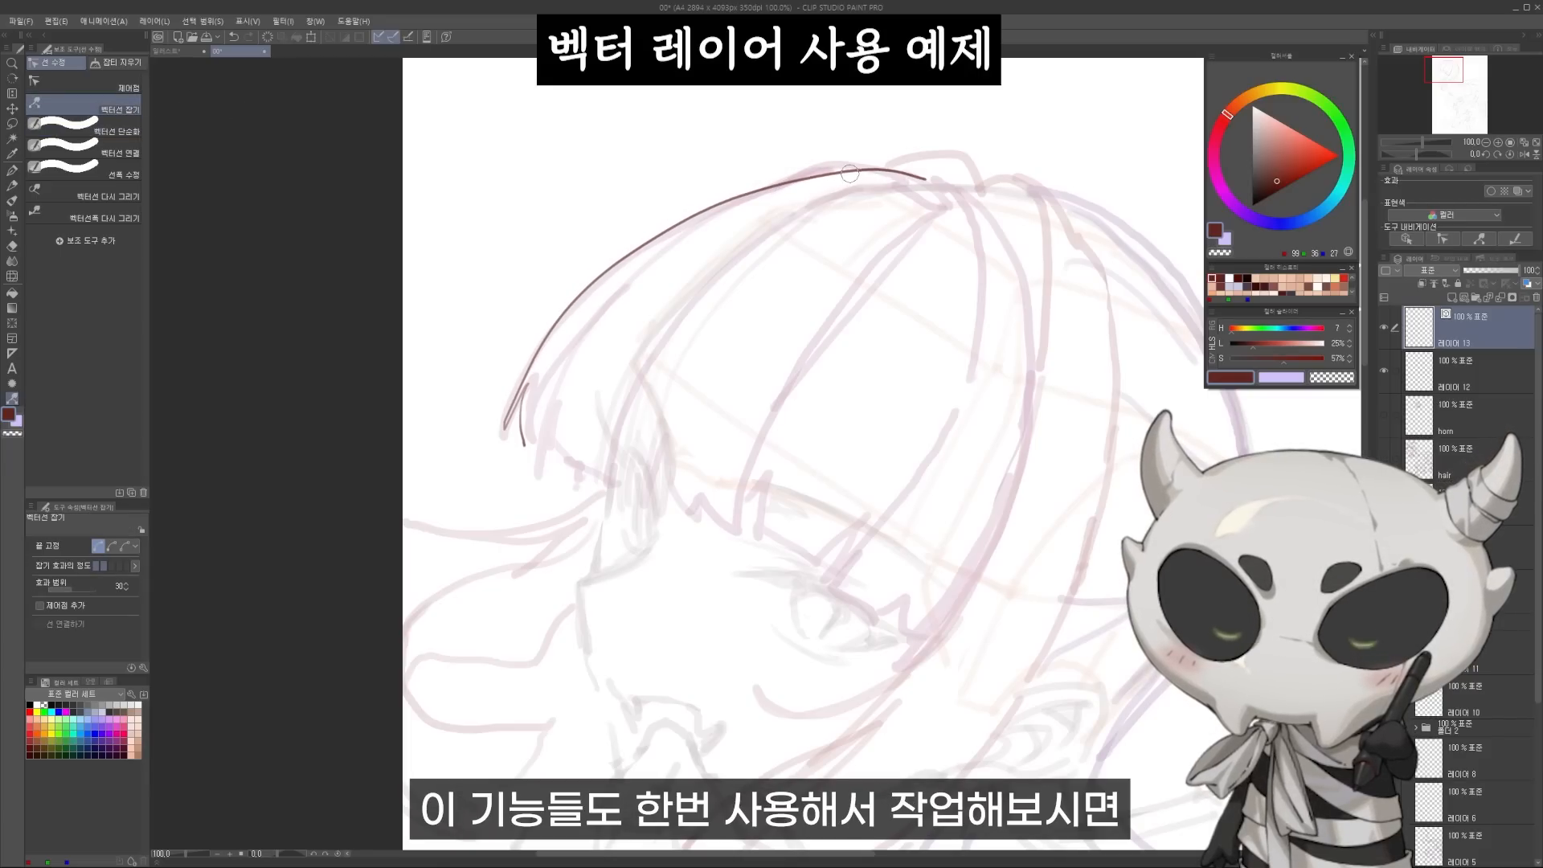
left_click_drag(853, 169, 856, 176)
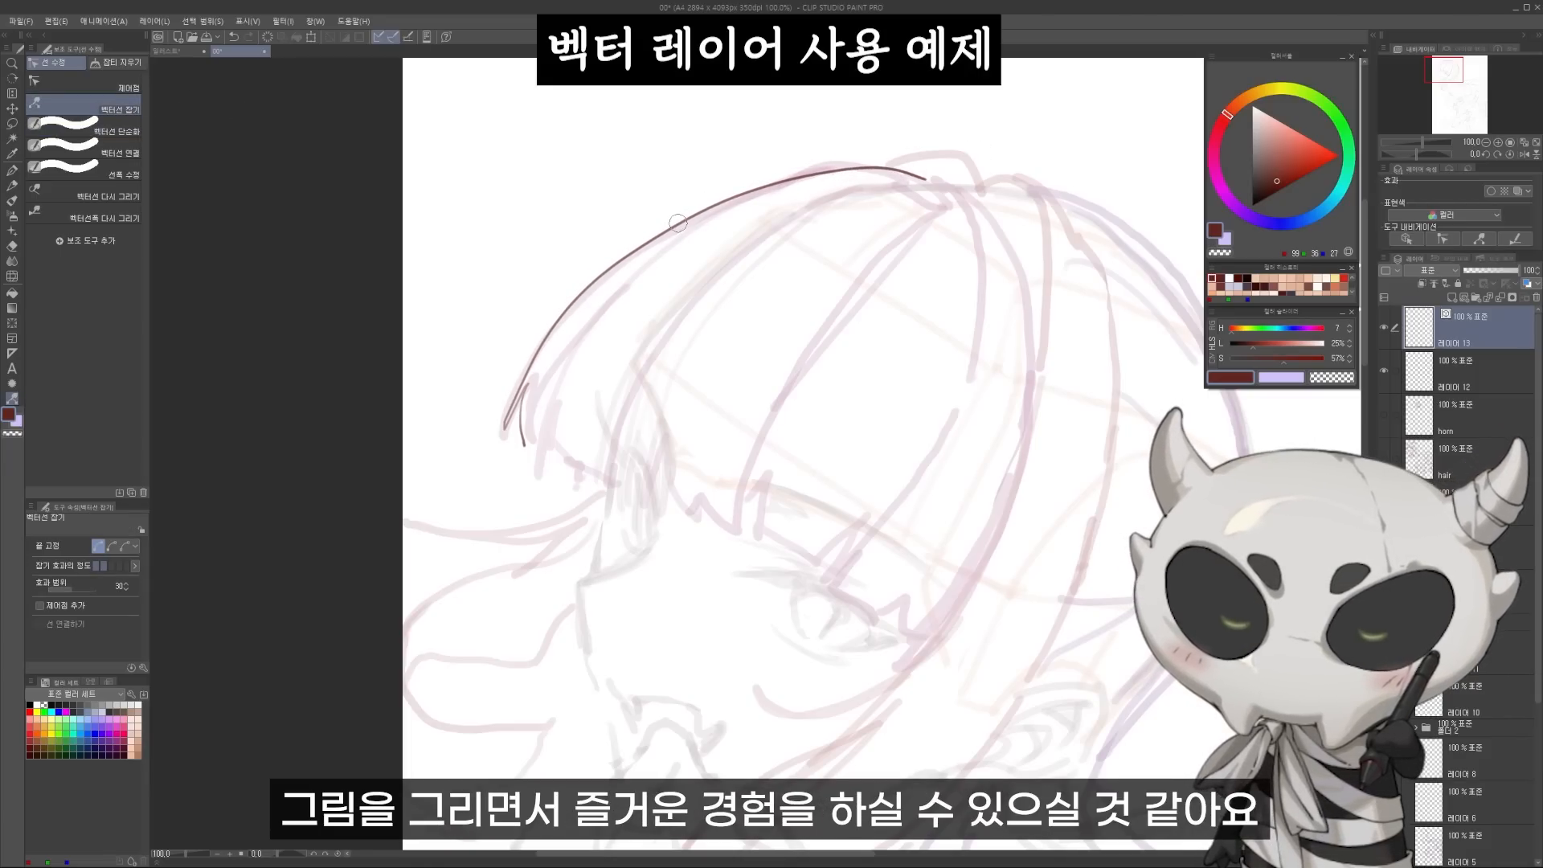
left_click_drag(680, 223, 683, 231)
mouse_move(637, 234)
left_mouse_down()
mouse_move(647, 194)
mouse_move(699, 178)
mouse_move(744, 193)
left_mouse_up()
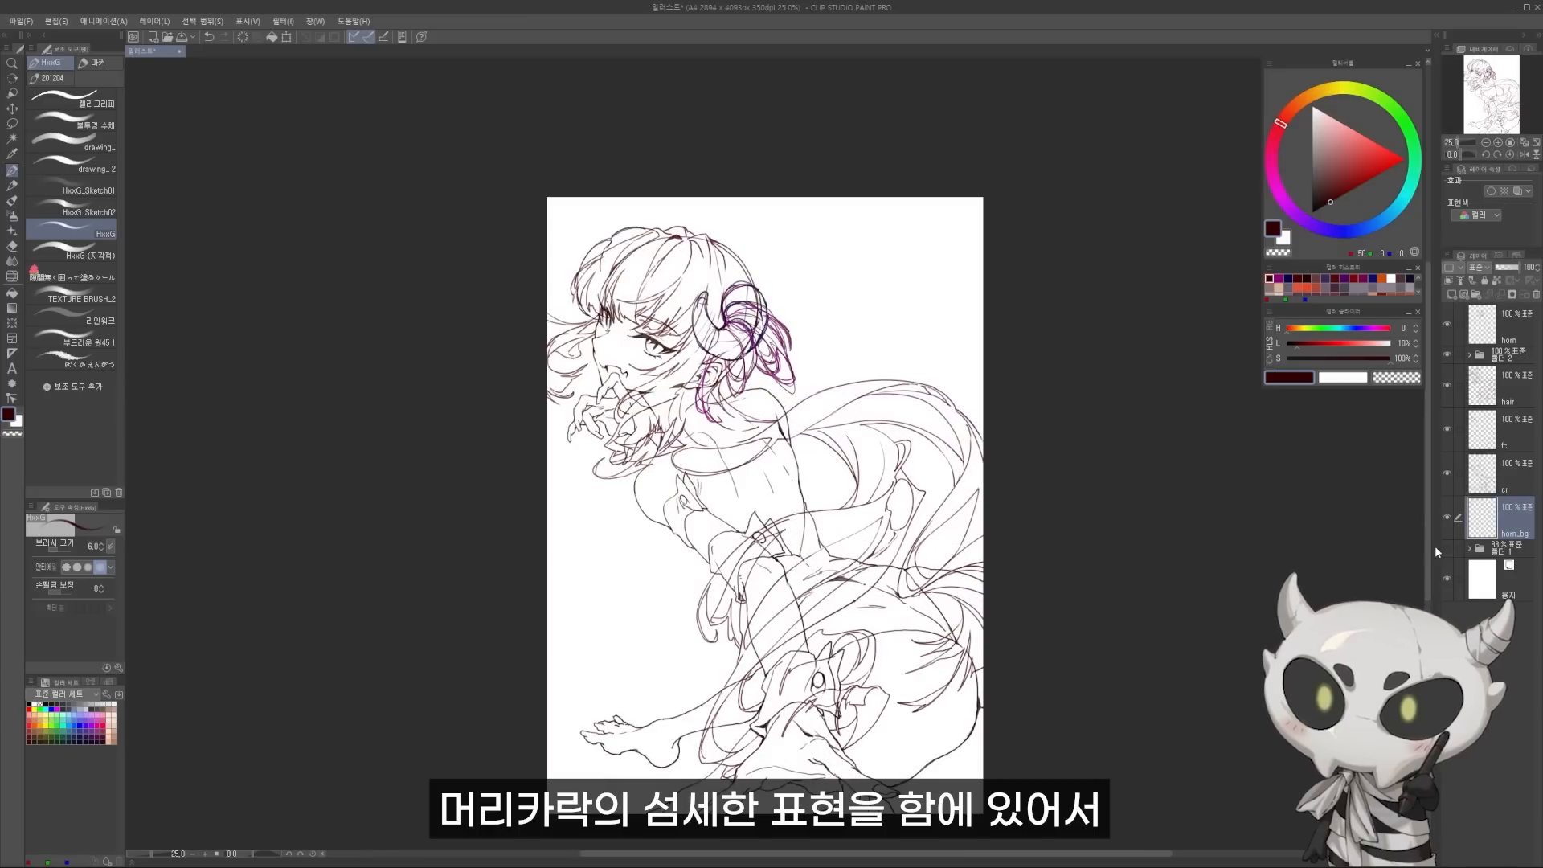
left_click(1469, 549)
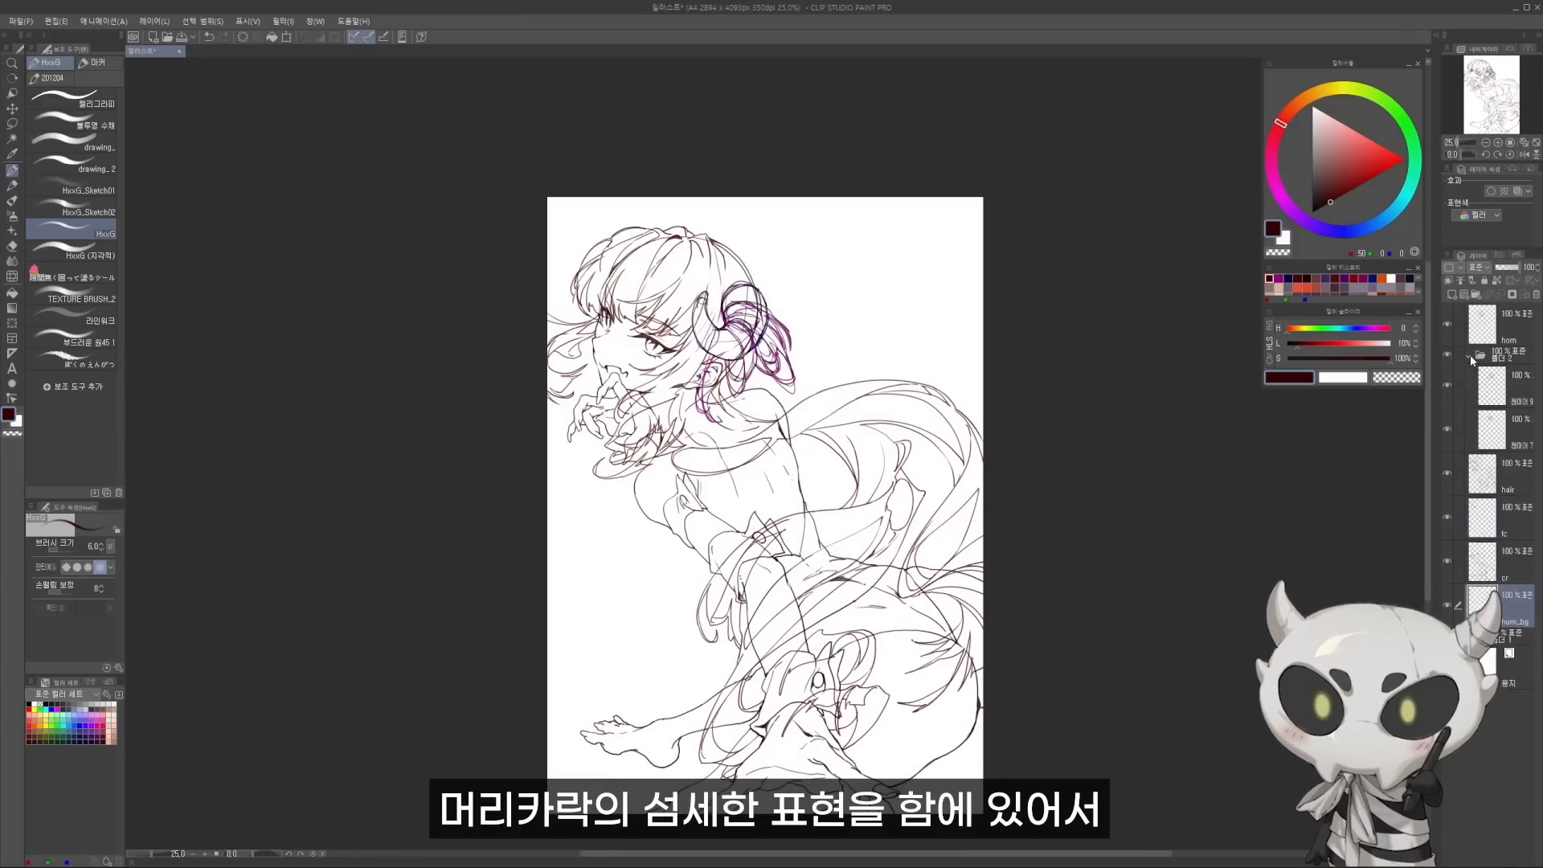
left_click(1460, 356)
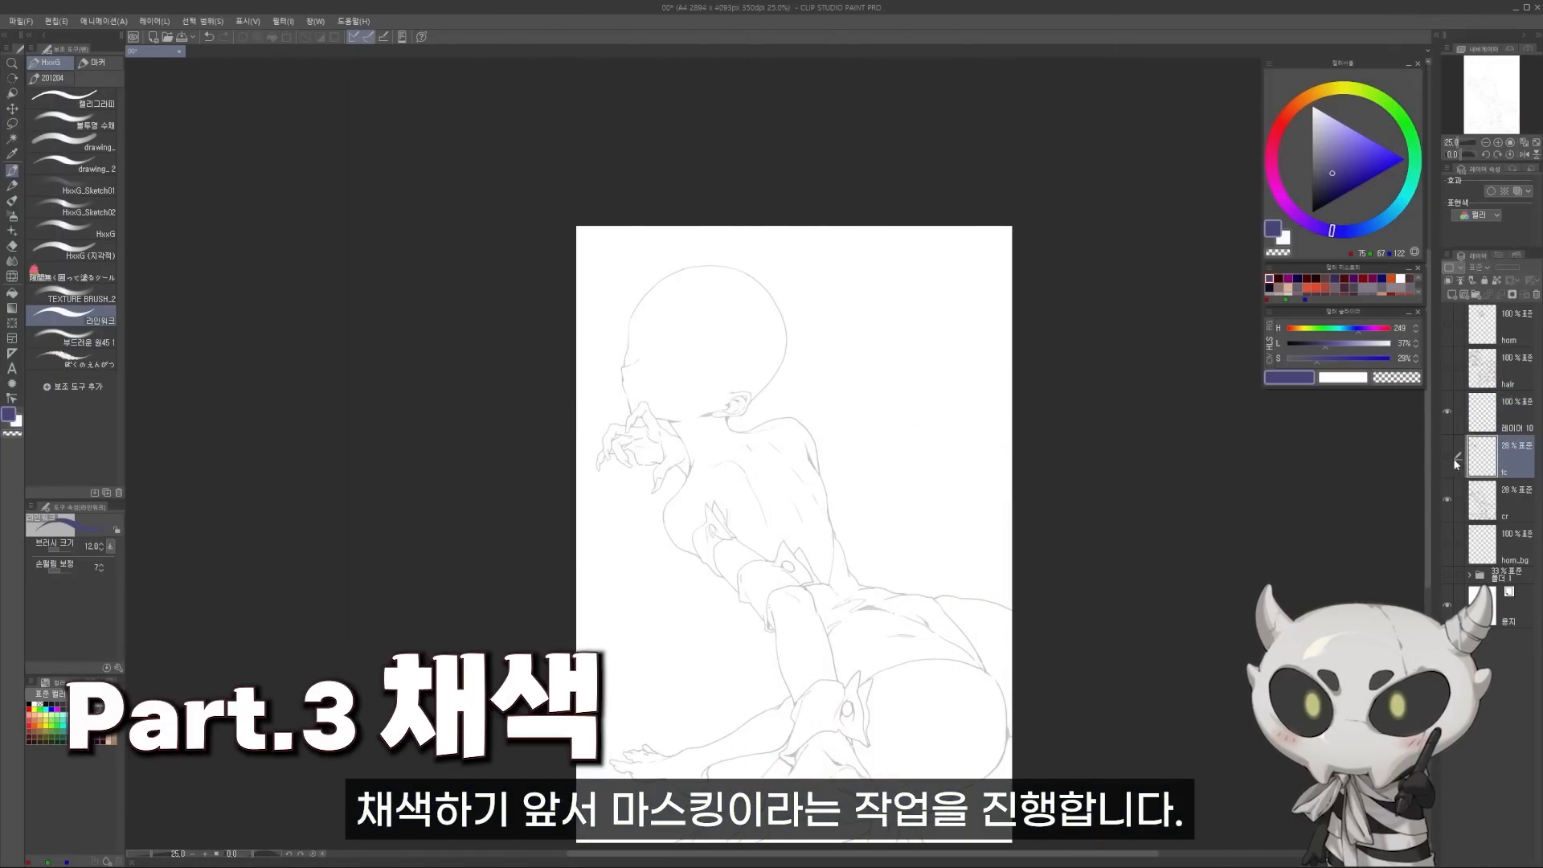
Step: Select the body line art layer "cr" and raise its opacity to 100%
left_click(1484, 500)
left_click_drag(1502, 268, 1520, 268)
left_click_drag(910, 554, 889, 485)
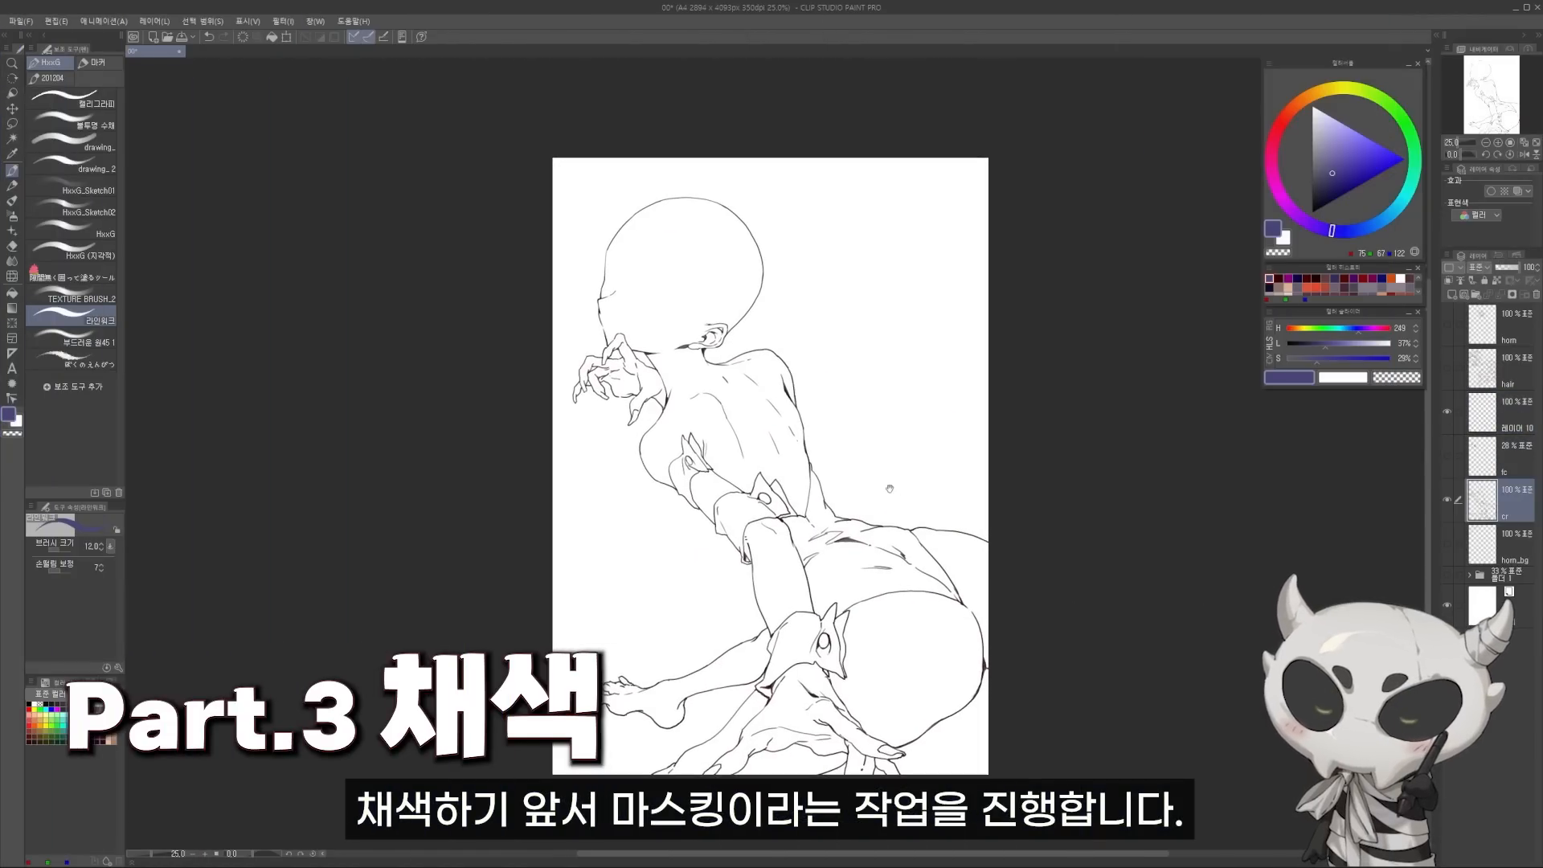
Step: On a new layer beneath the body lines, enclose and fill the whole figure with light lavender and tidy the mask
left_click(71, 275)
left_click(1321, 130)
left_click(1451, 295)
mouse_move(626, 655)
left_mouse_down()
mouse_move(1033, 689)
mouse_move(659, 811)
left_mouse_up()
key("w")
mouse_move(921, 417)
left_mouse_down()
mouse_move(938, 487)
mouse_move(909, 386)
left_mouse_up()
scroll(623, 484, "up", 1)
scroll(737, 406, "up", 1)
key("e")
scroll(758, 444, "down", 2)
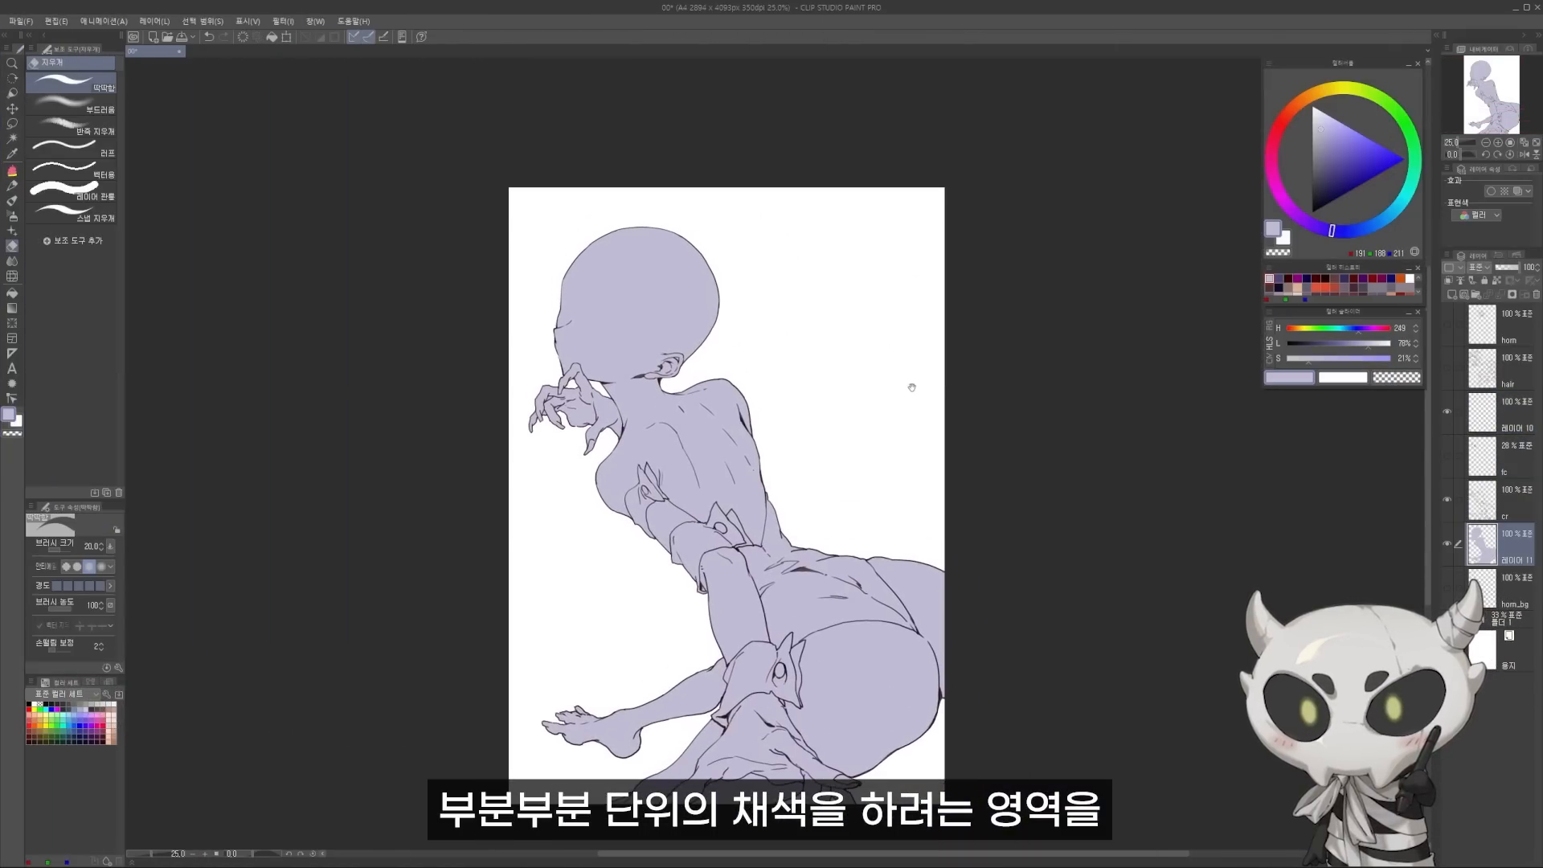
Step: Show only the hair lines and, on a new layer beneath them, enclose and fill all the hair with muted blue-violet
left_click(1447, 456)
left_click(1511, 456)
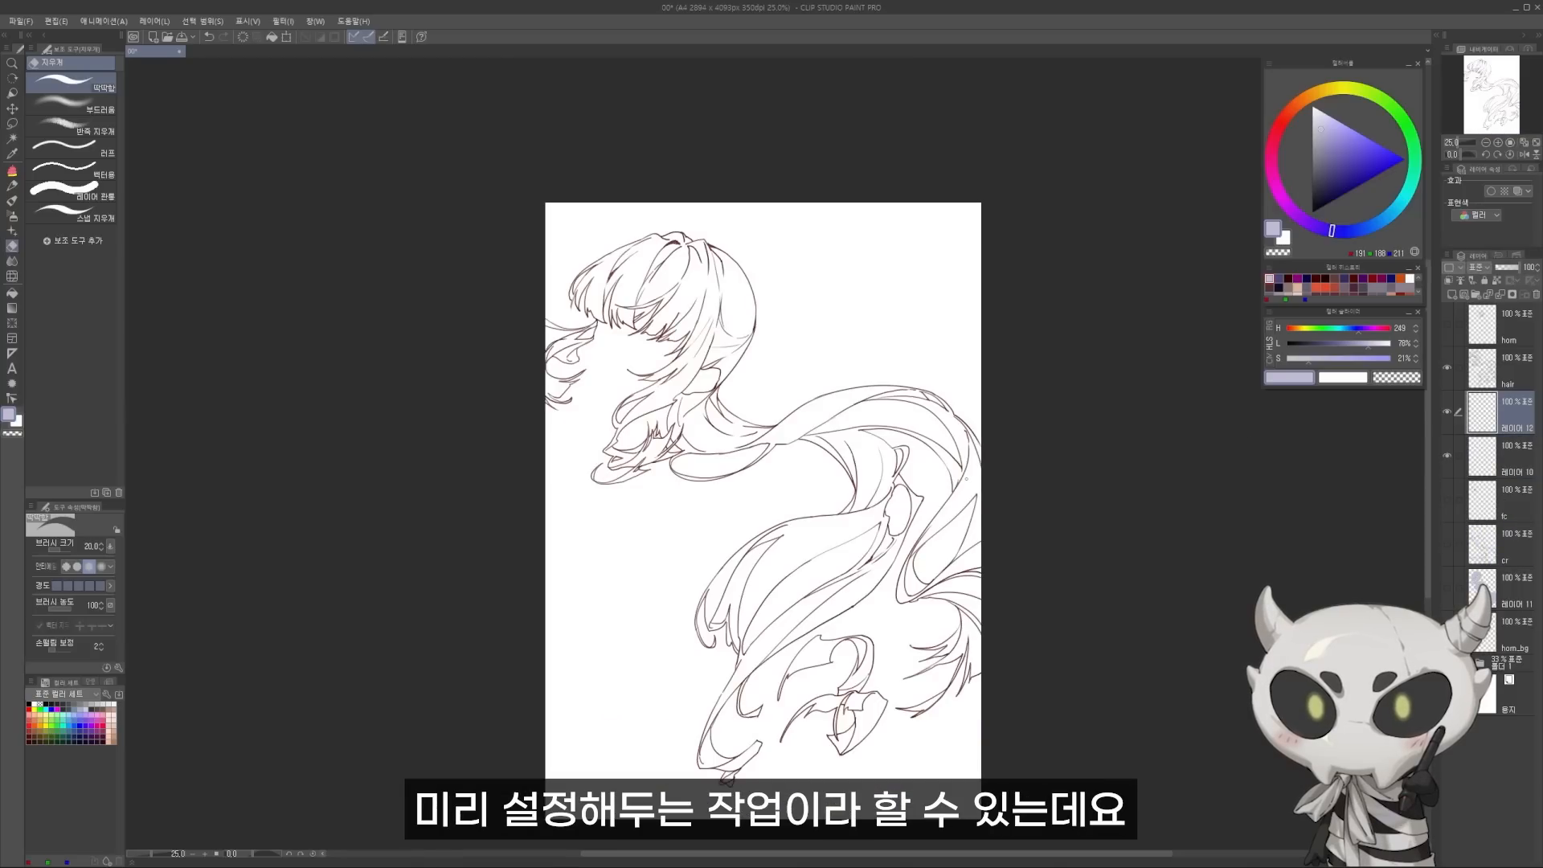
key("p")
left_click_drag(1003, 653, 872, 802)
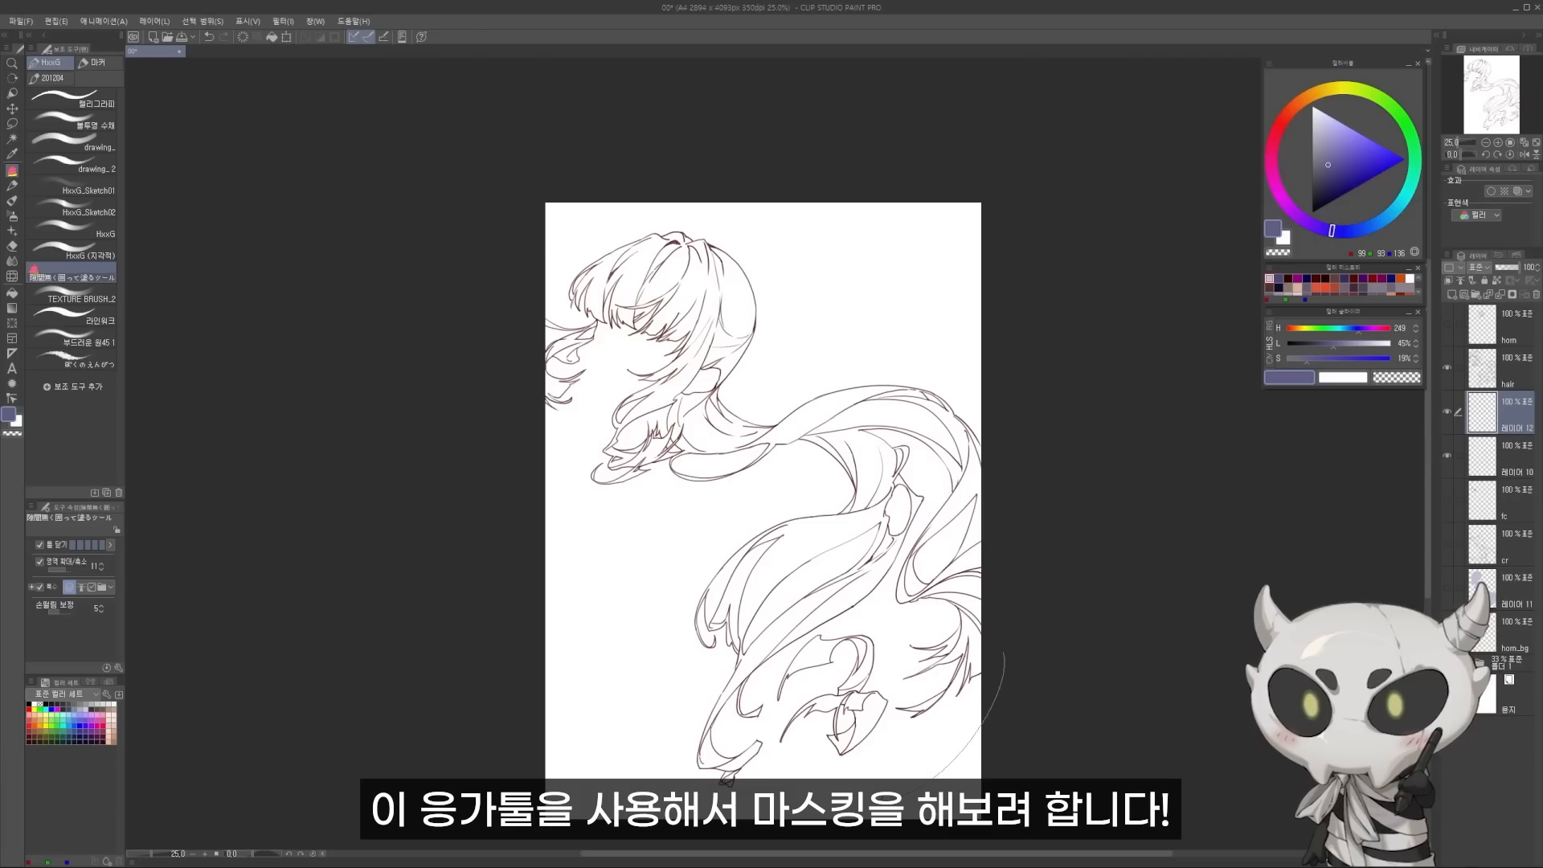
left_click_drag(995, 525, 991, 523)
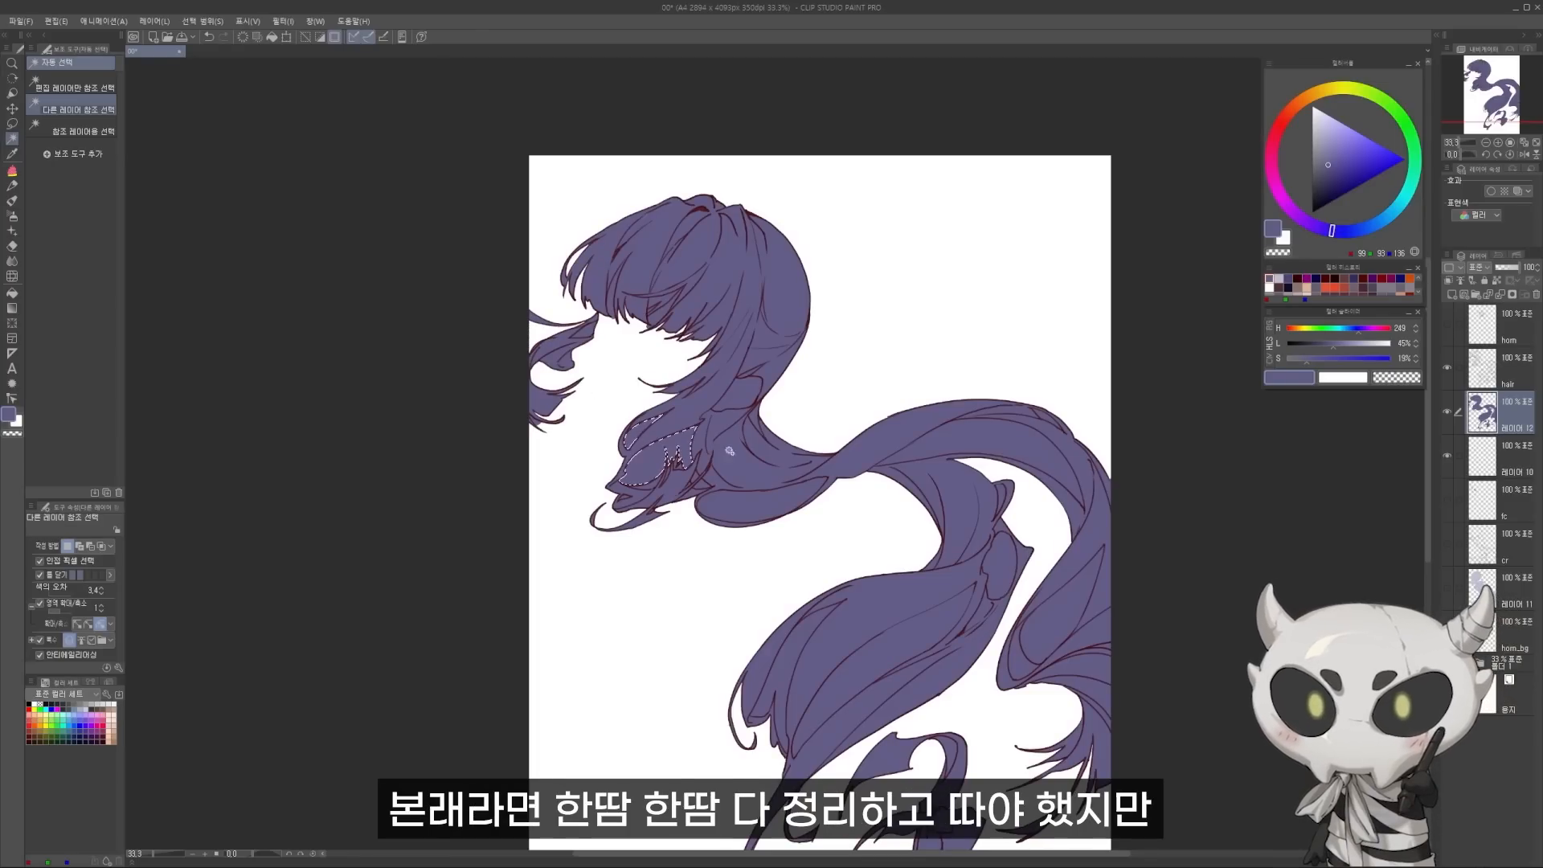
Step: Select and clear the unwanted hair fill between the locks under the chin and over the ear, including the gaps in the bangs
key("Delete")
key("ctrl+d")
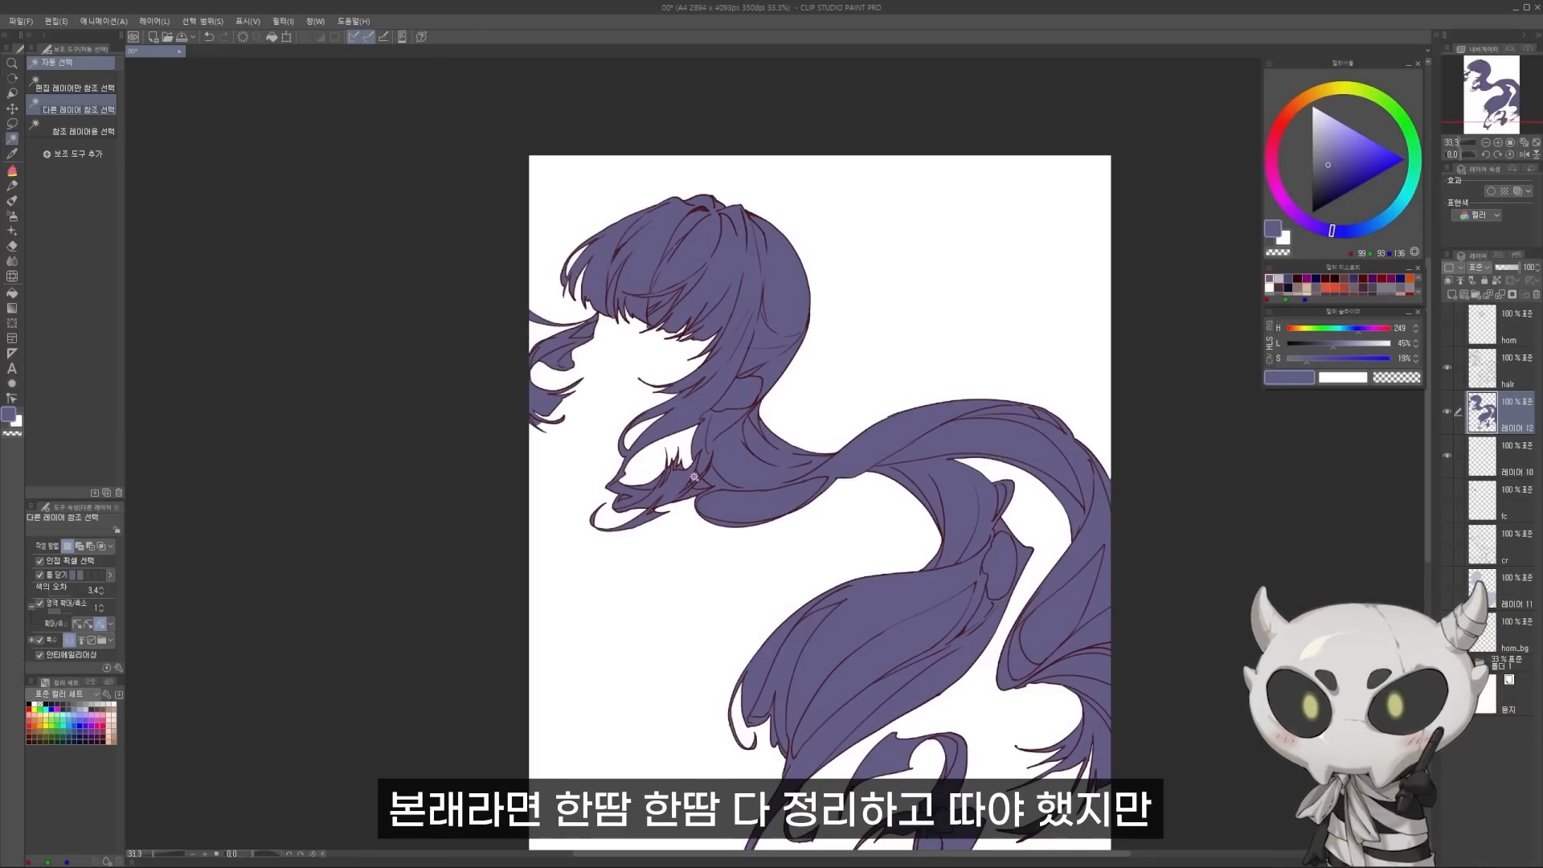
left_click(701, 482)
key("Delete")
key("ctrl+d")
left_click(740, 396)
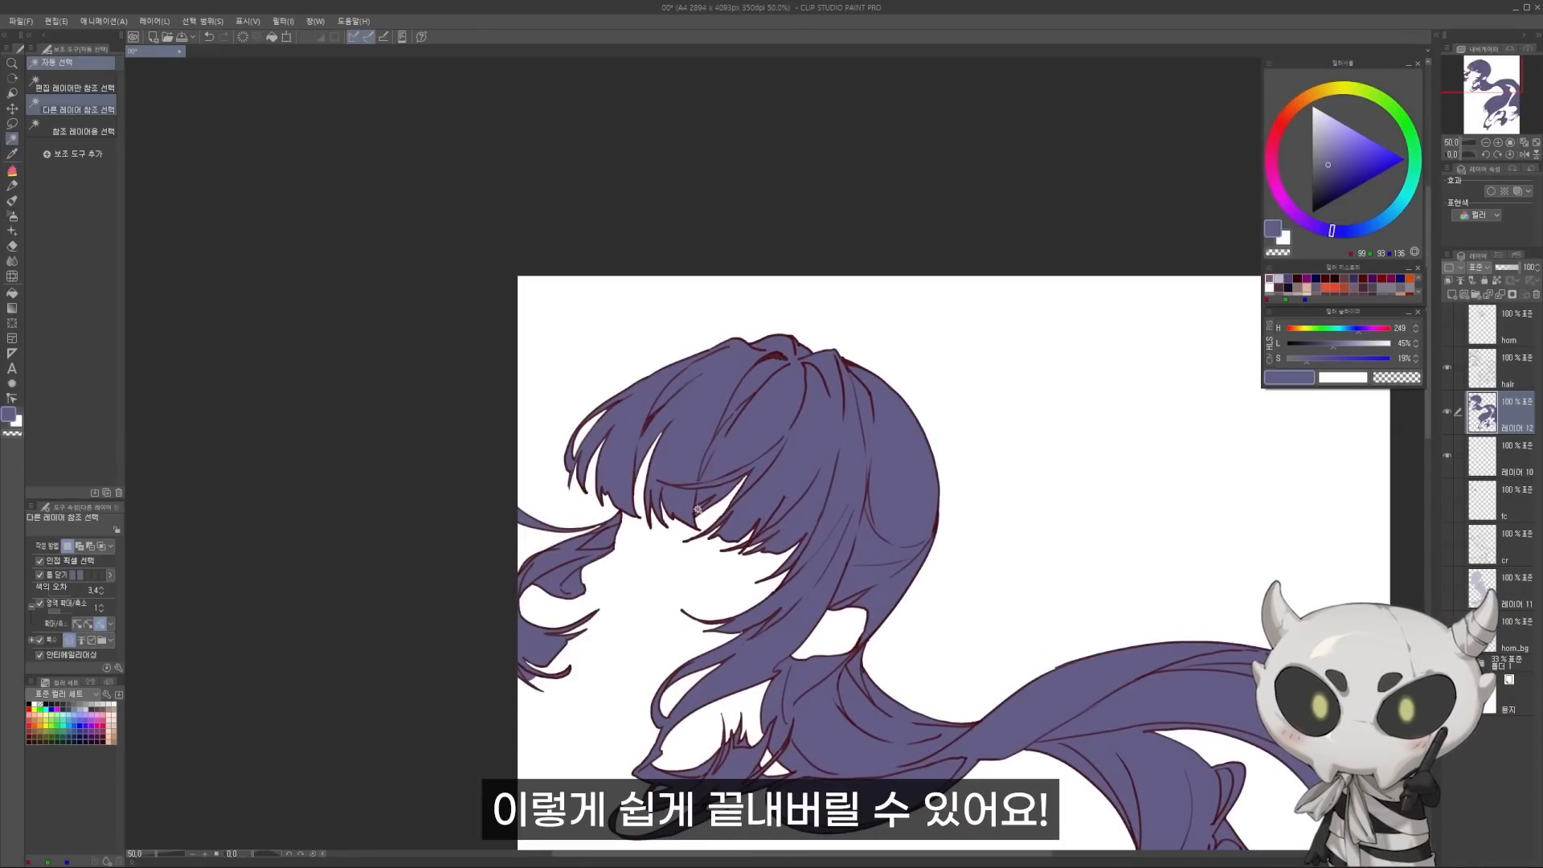
left_click(698, 509)
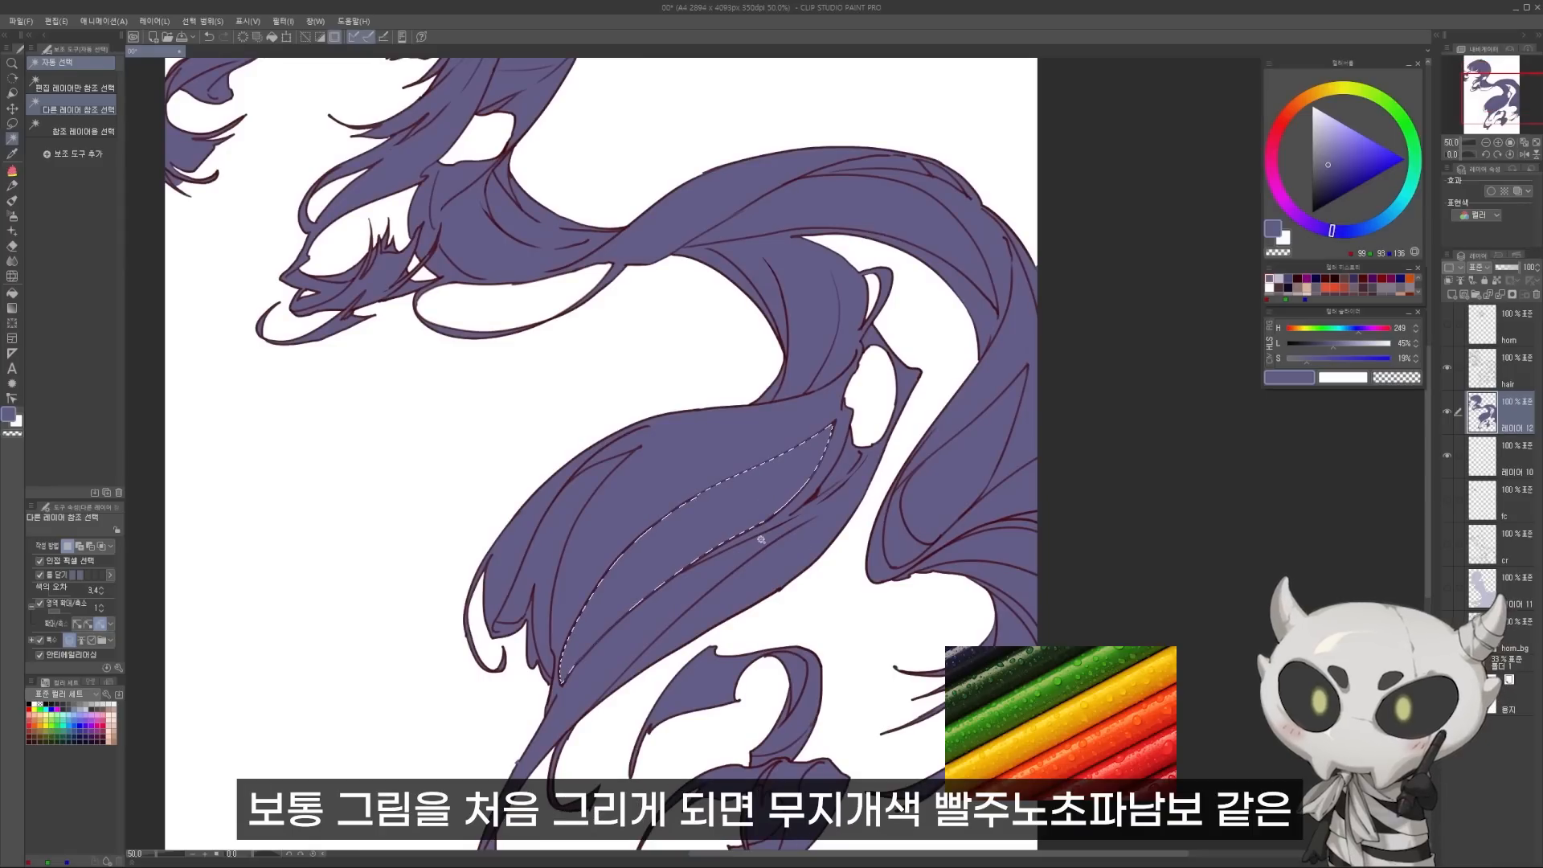
Step: Clear the hair fill from the enclosed gaps between the strands of the middle ribbon
left_click(564, 557)
key("Delete")
key("ctrl+d")
left_click_drag(792, 627, 697, 519)
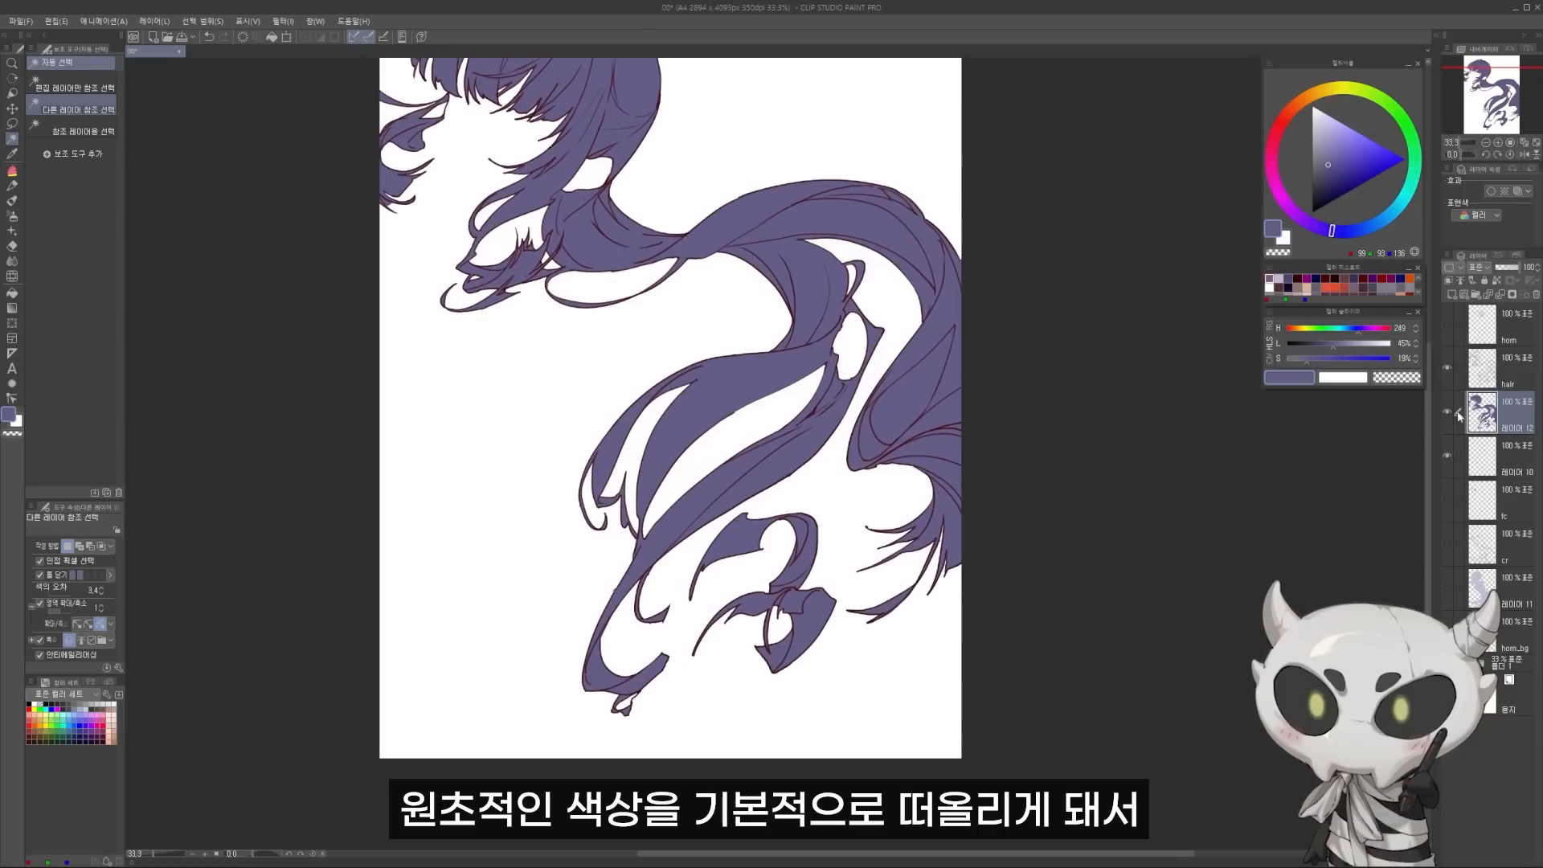
Step: Show the body line art and clear the remaining stray hair fill from the gaps between the flowing ribbons
left_click(1447, 543)
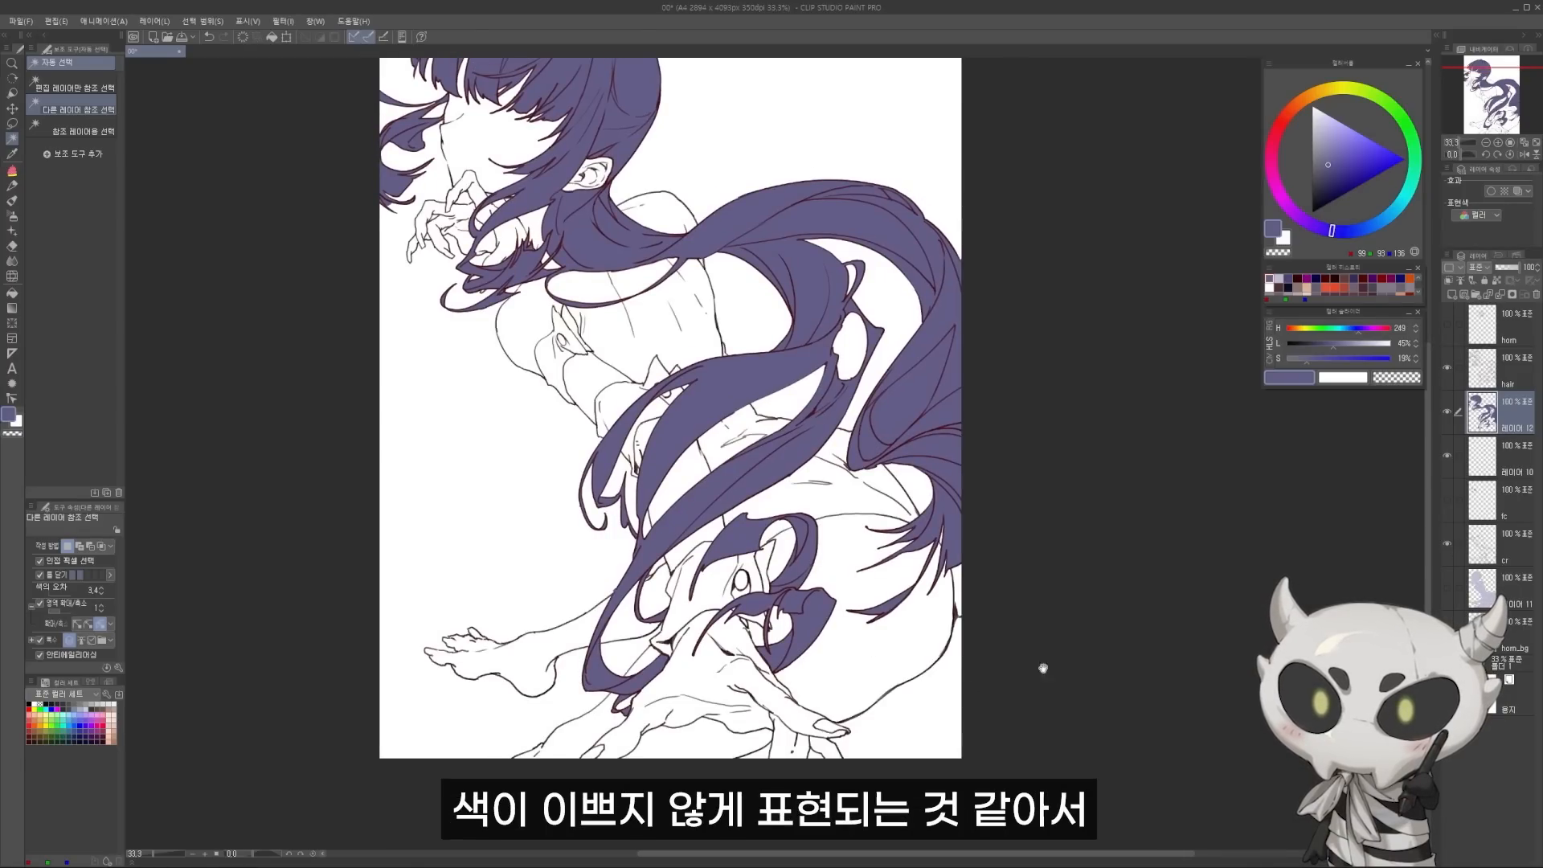
left_click_drag(908, 465, 887, 531)
key("Delete")
key("ctrl+d")
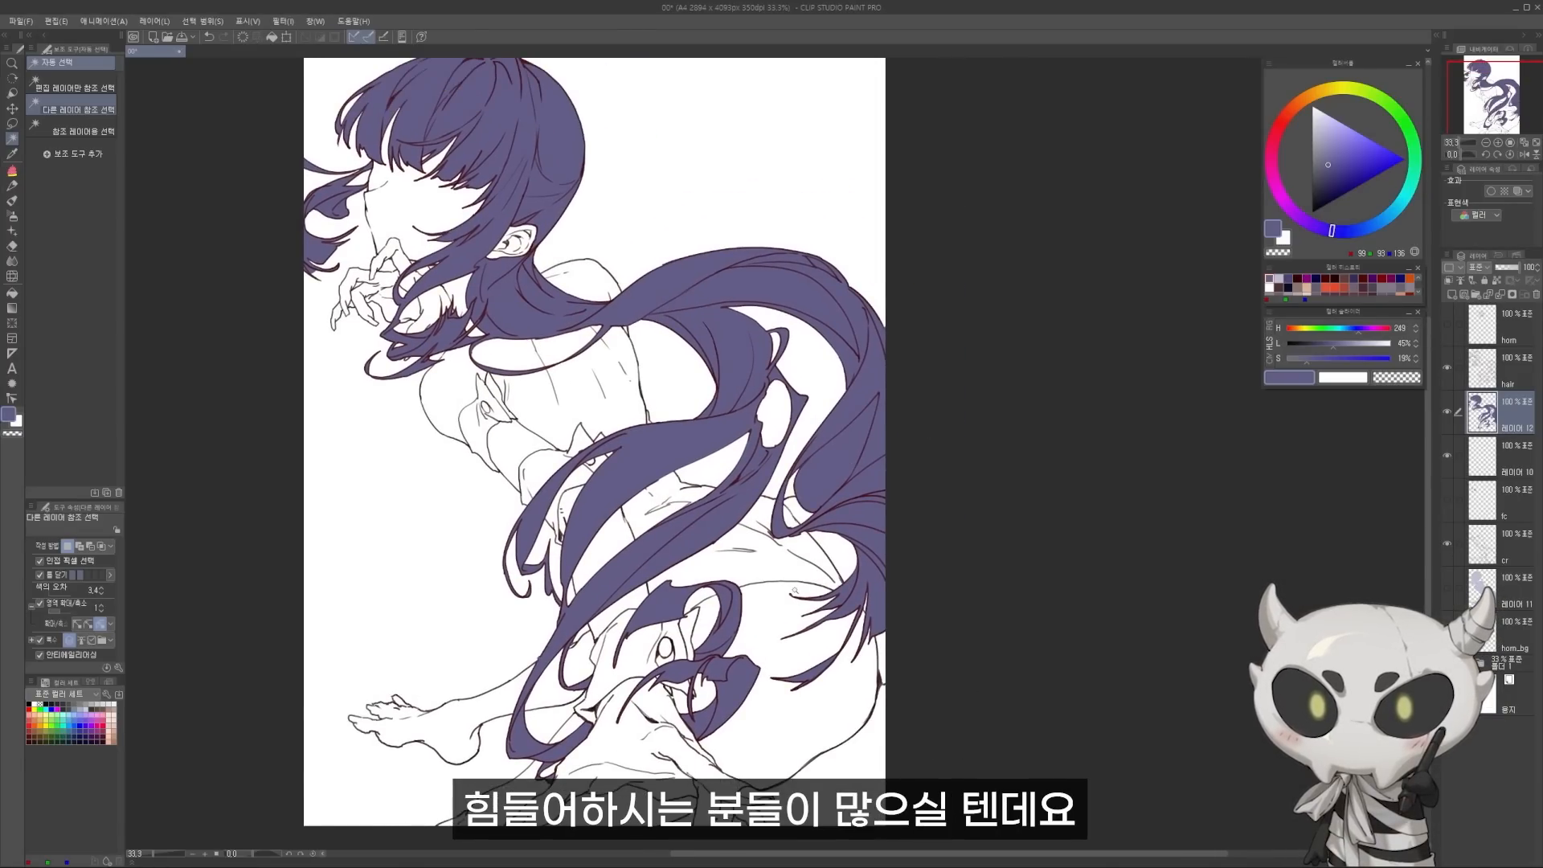
left_click_drag(834, 297, 844, 384)
left_click(844, 383)
key("Delete")
key("ctrl+d")
scroll(789, 520, "down", 1)
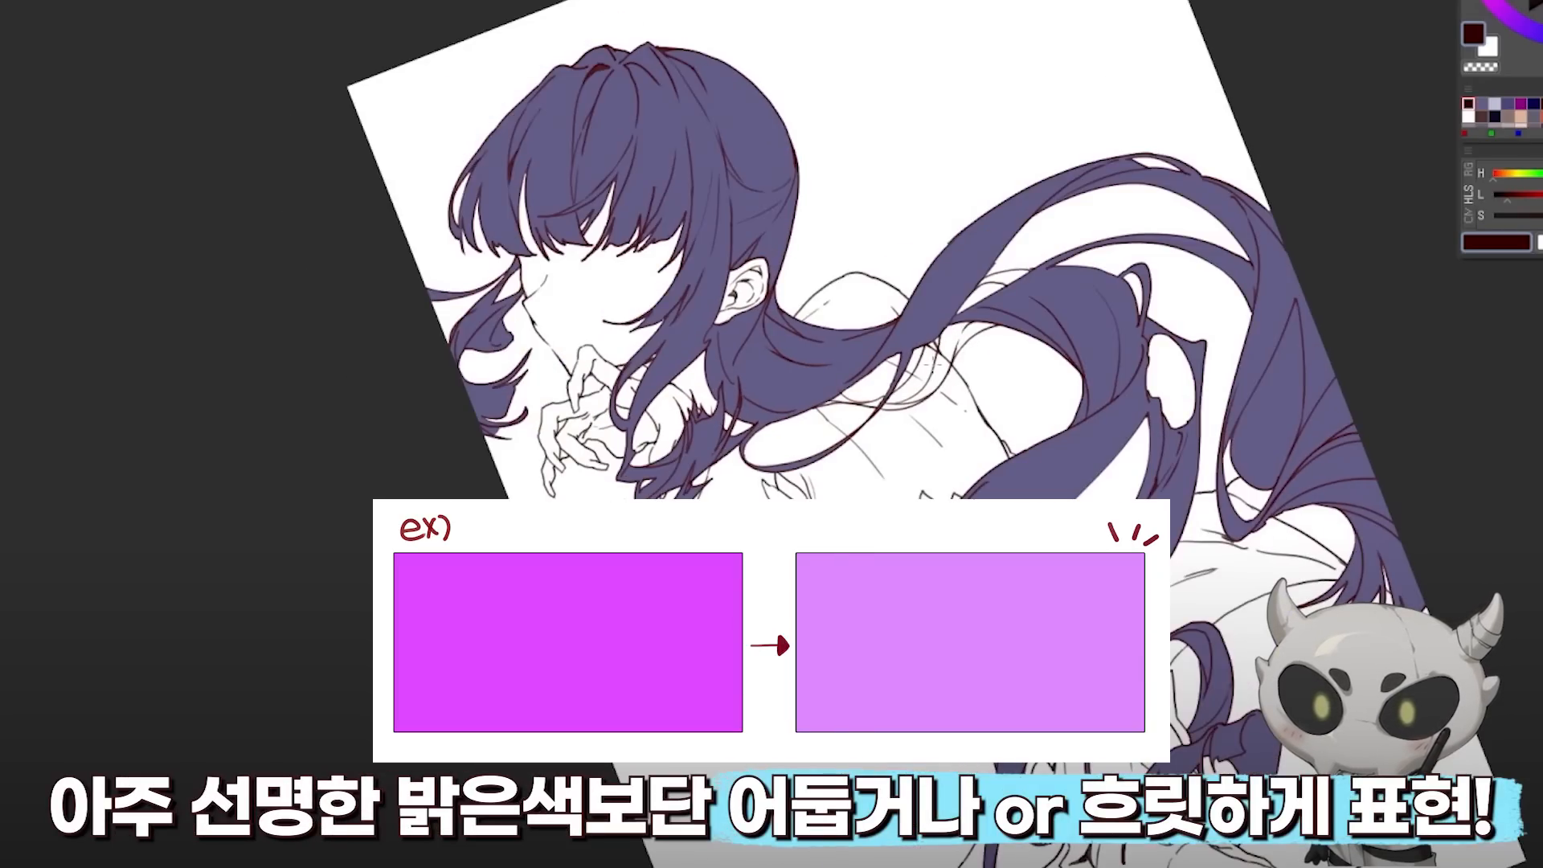
Step: Lower the saturation and brightness of the hair's base colour with the Hue/Saturation/Luminosity correction
left_click(1033, 259)
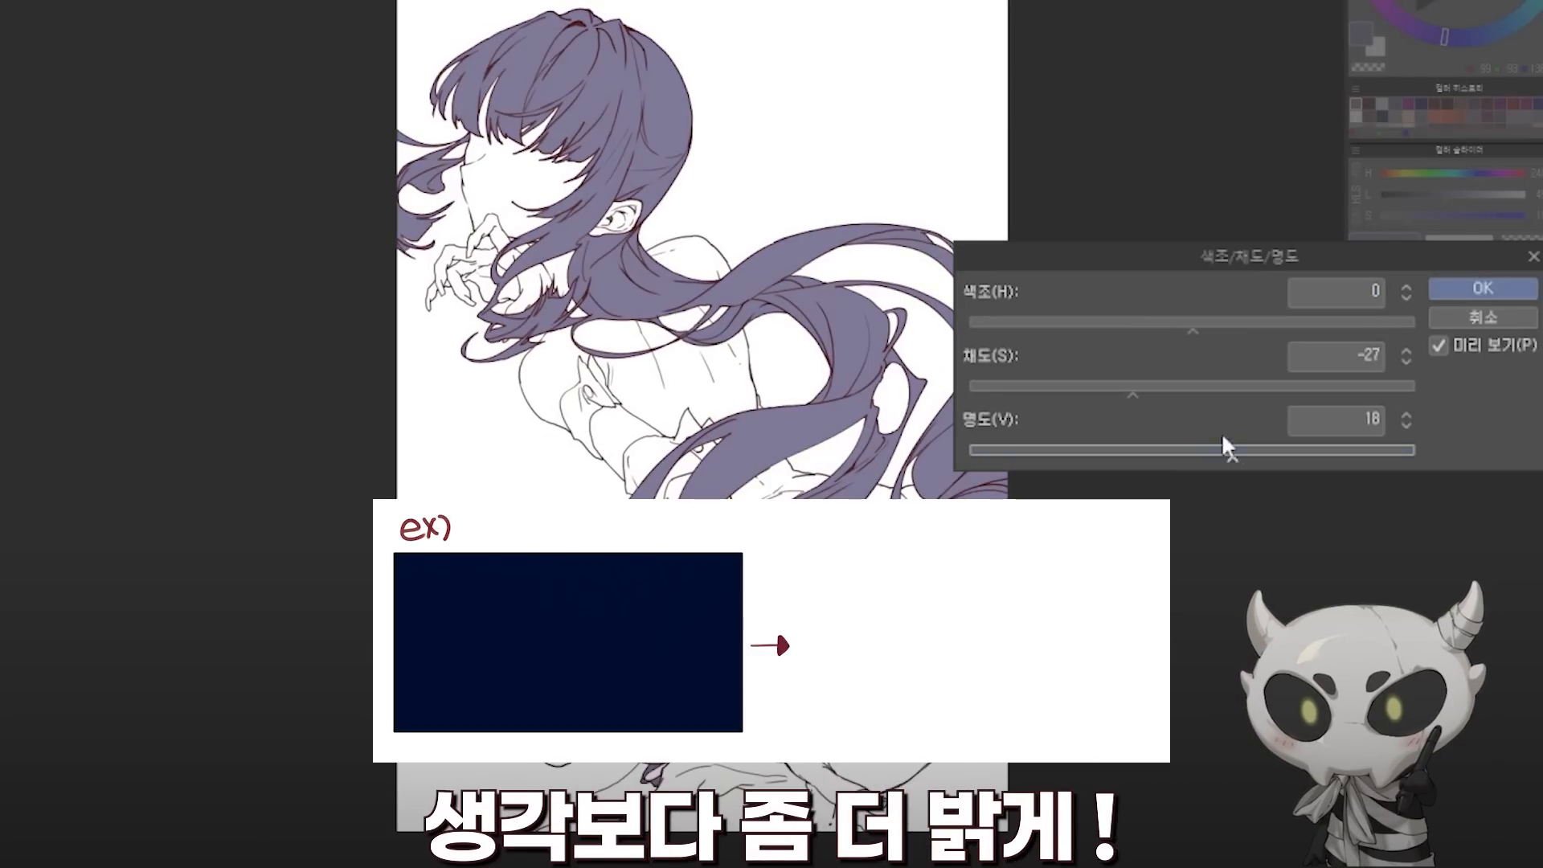
left_click_drag(1228, 449, 1187, 448)
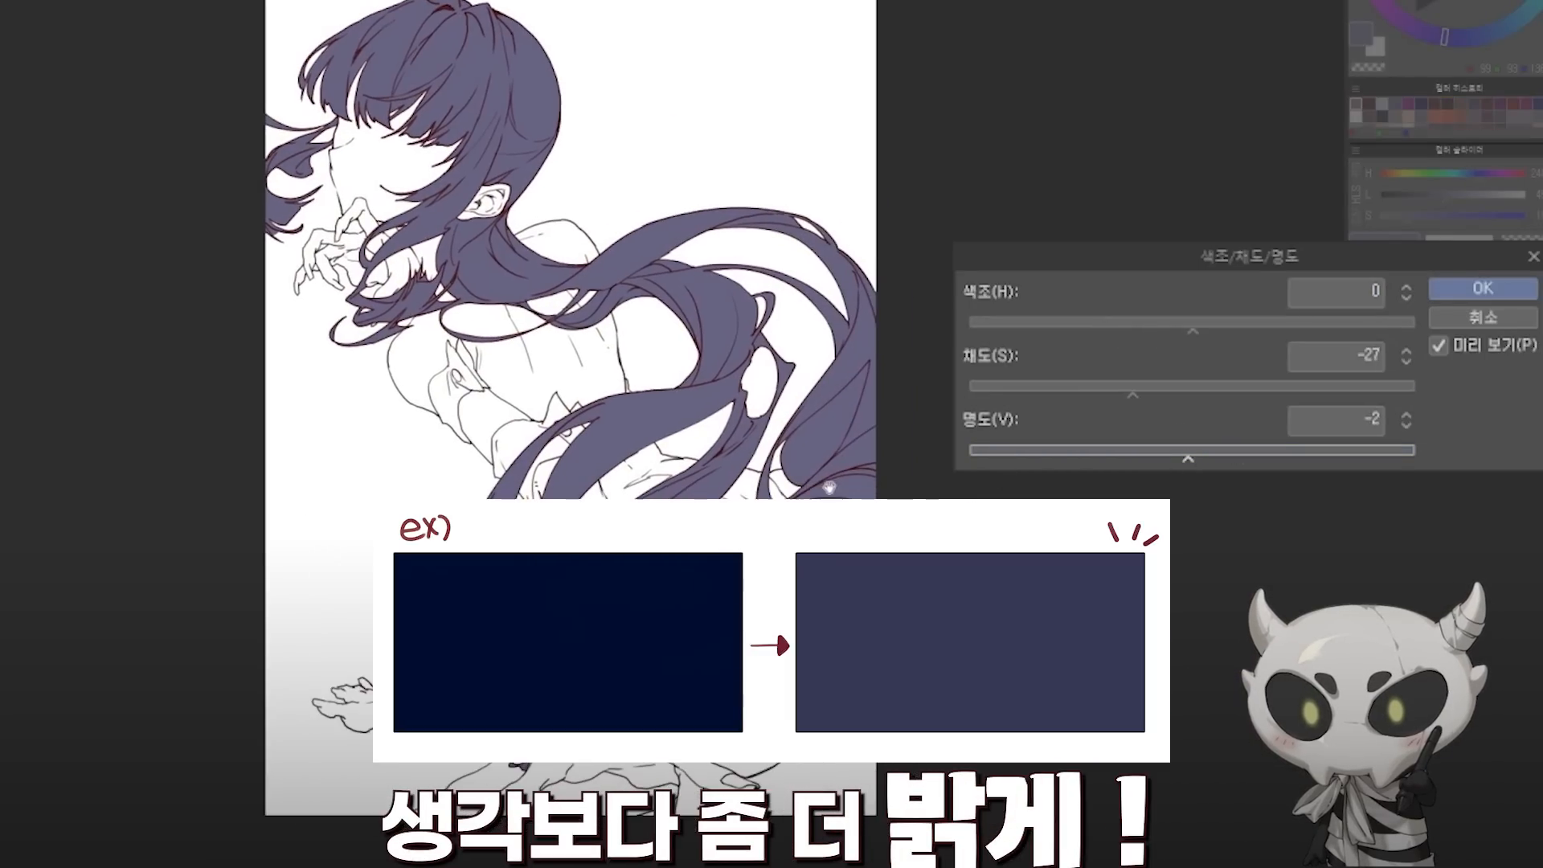
left_click_drag(1133, 387, 1108, 389)
left_click(1182, 451)
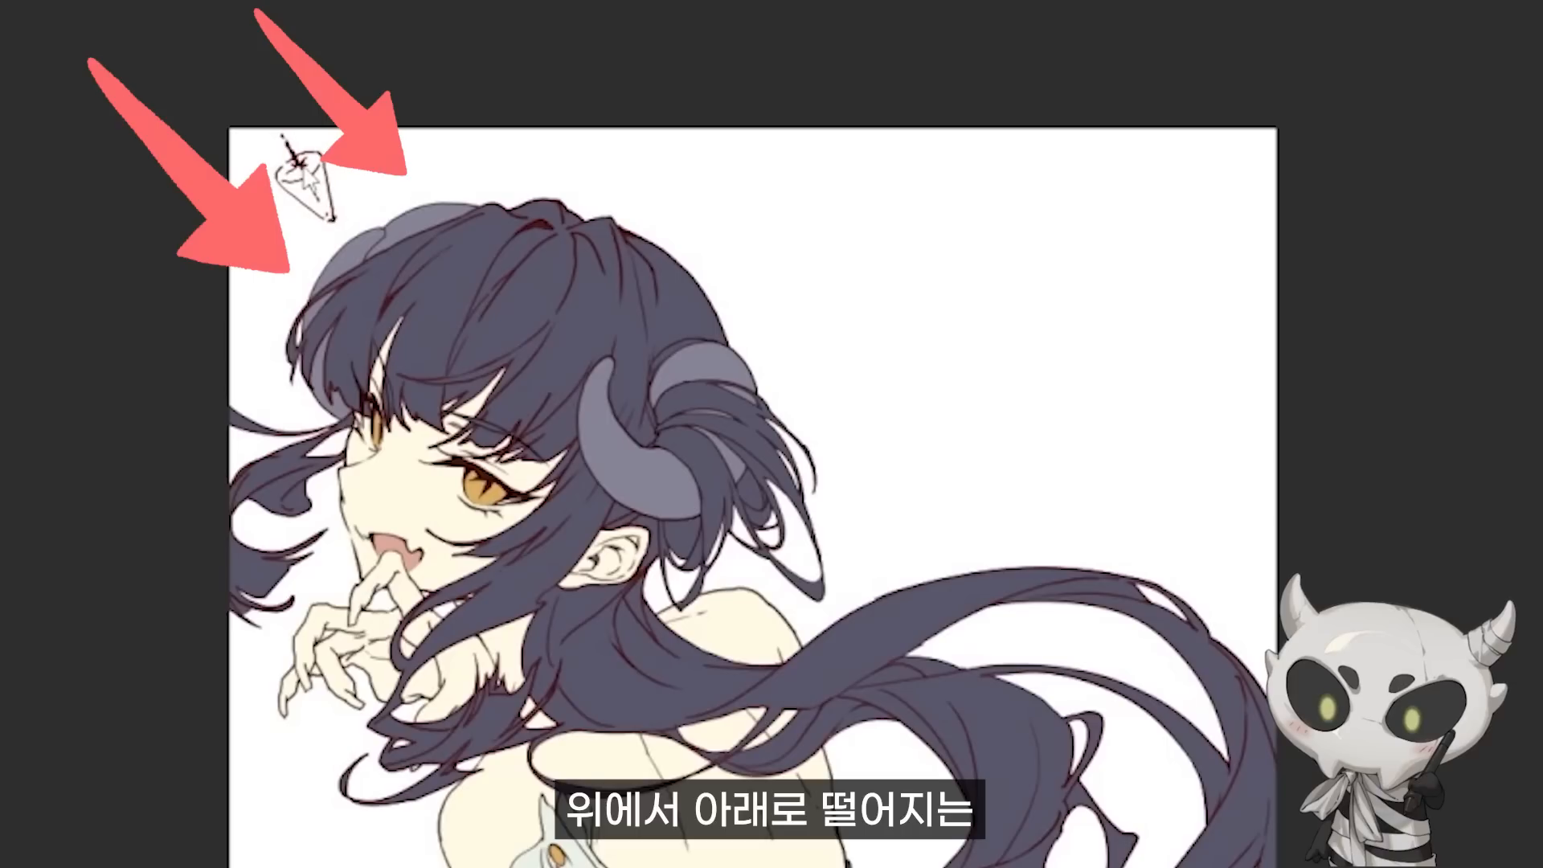
Step: Transform the cone-shaped light-direction marker above the horns so it points diagonally down toward the head
key("ctrl+t")
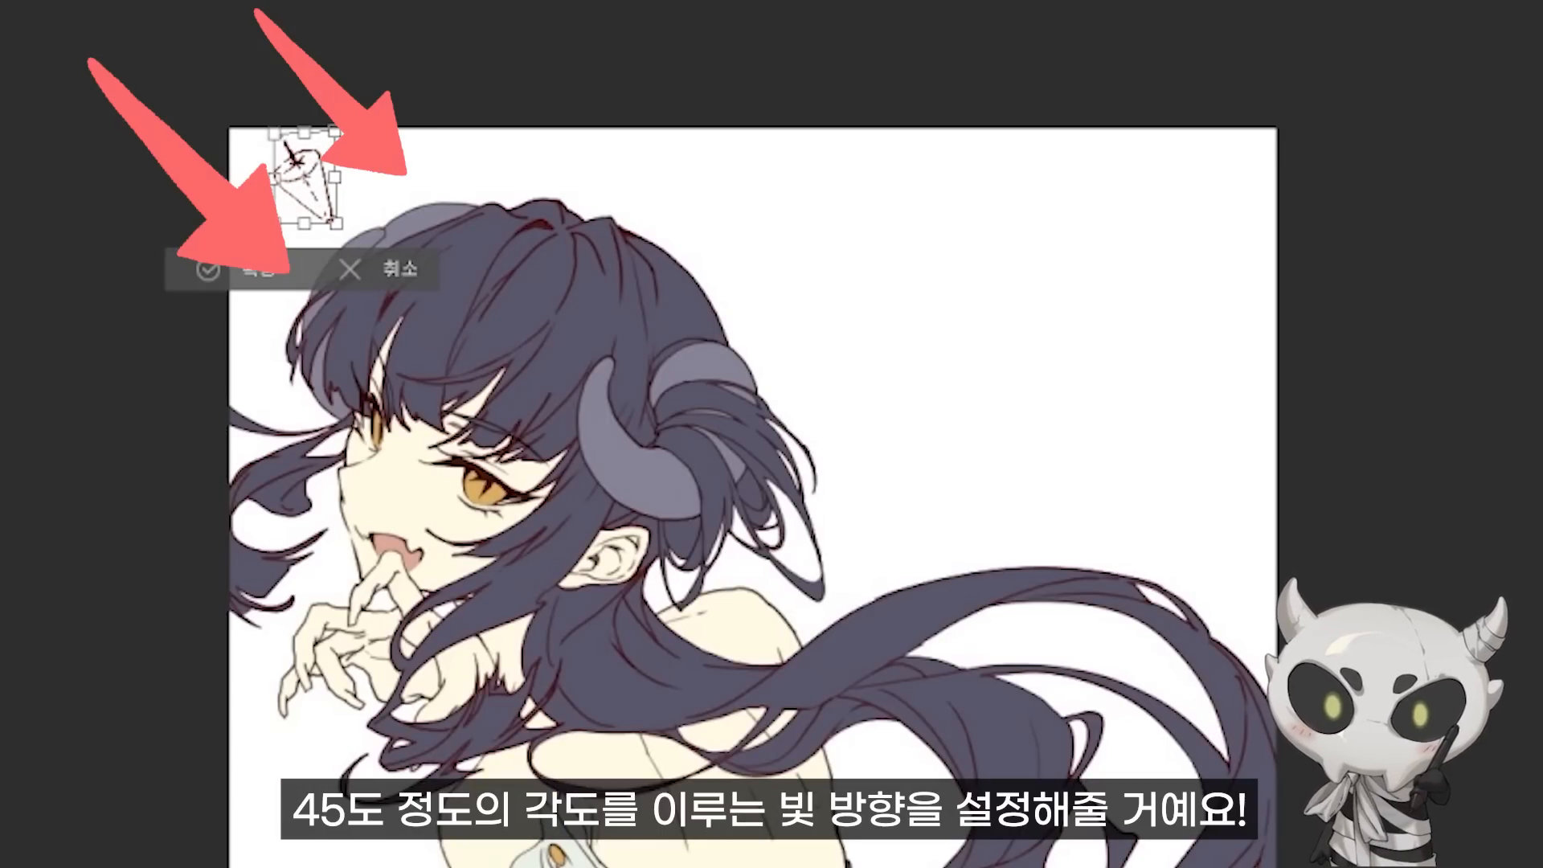
key("Return")
key("ctrl+t")
left_click_drag(410, 145, 406, 131)
key("Return")
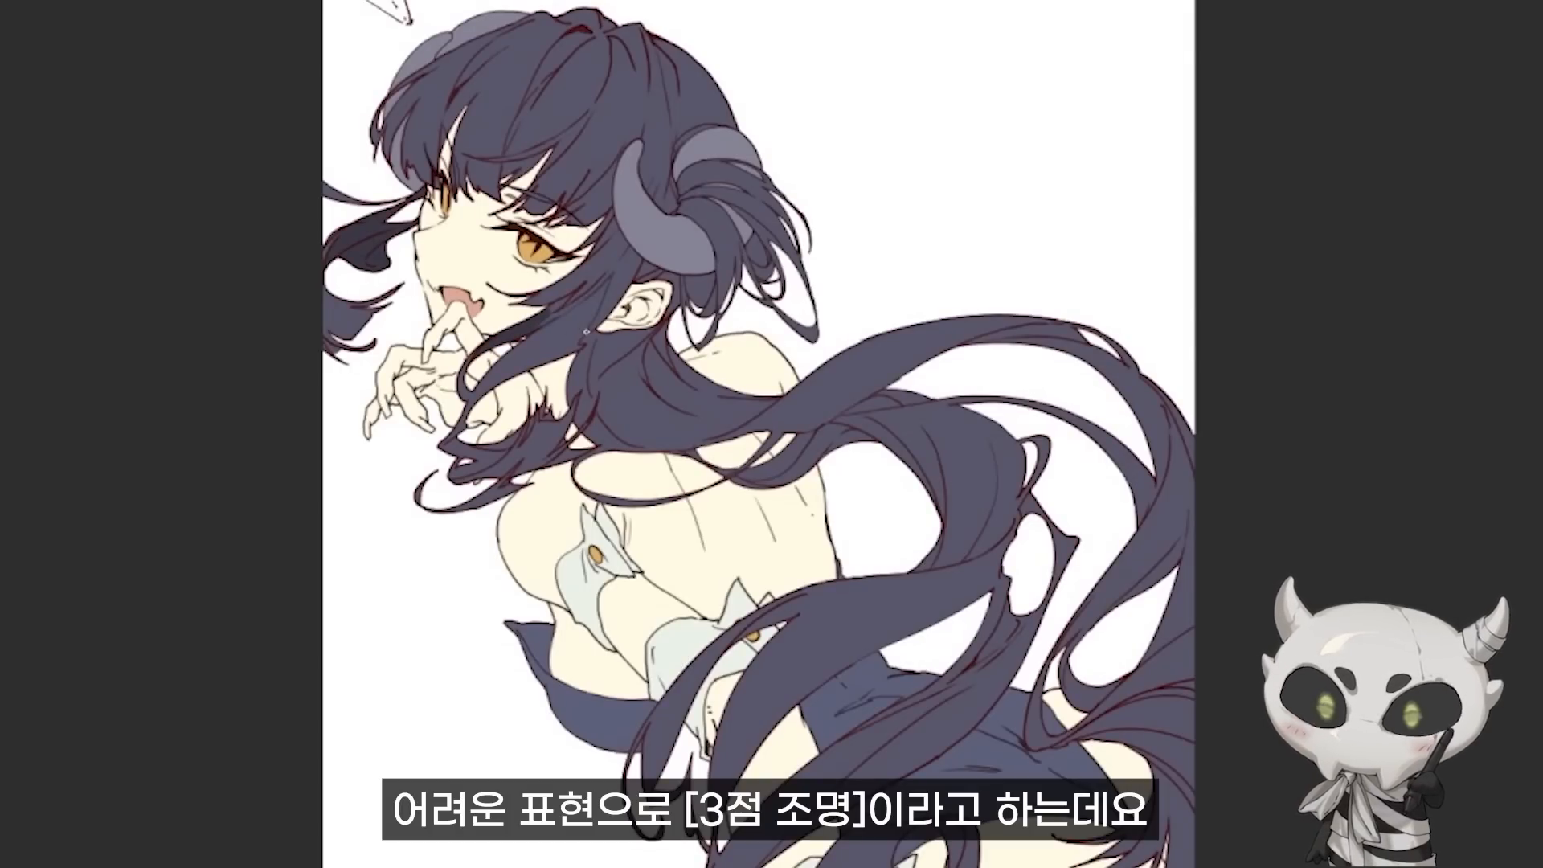
Step: Paint dark shadow shapes on the side lock in front of the ear and on the back of the head
left_click_drag(604, 295, 572, 363)
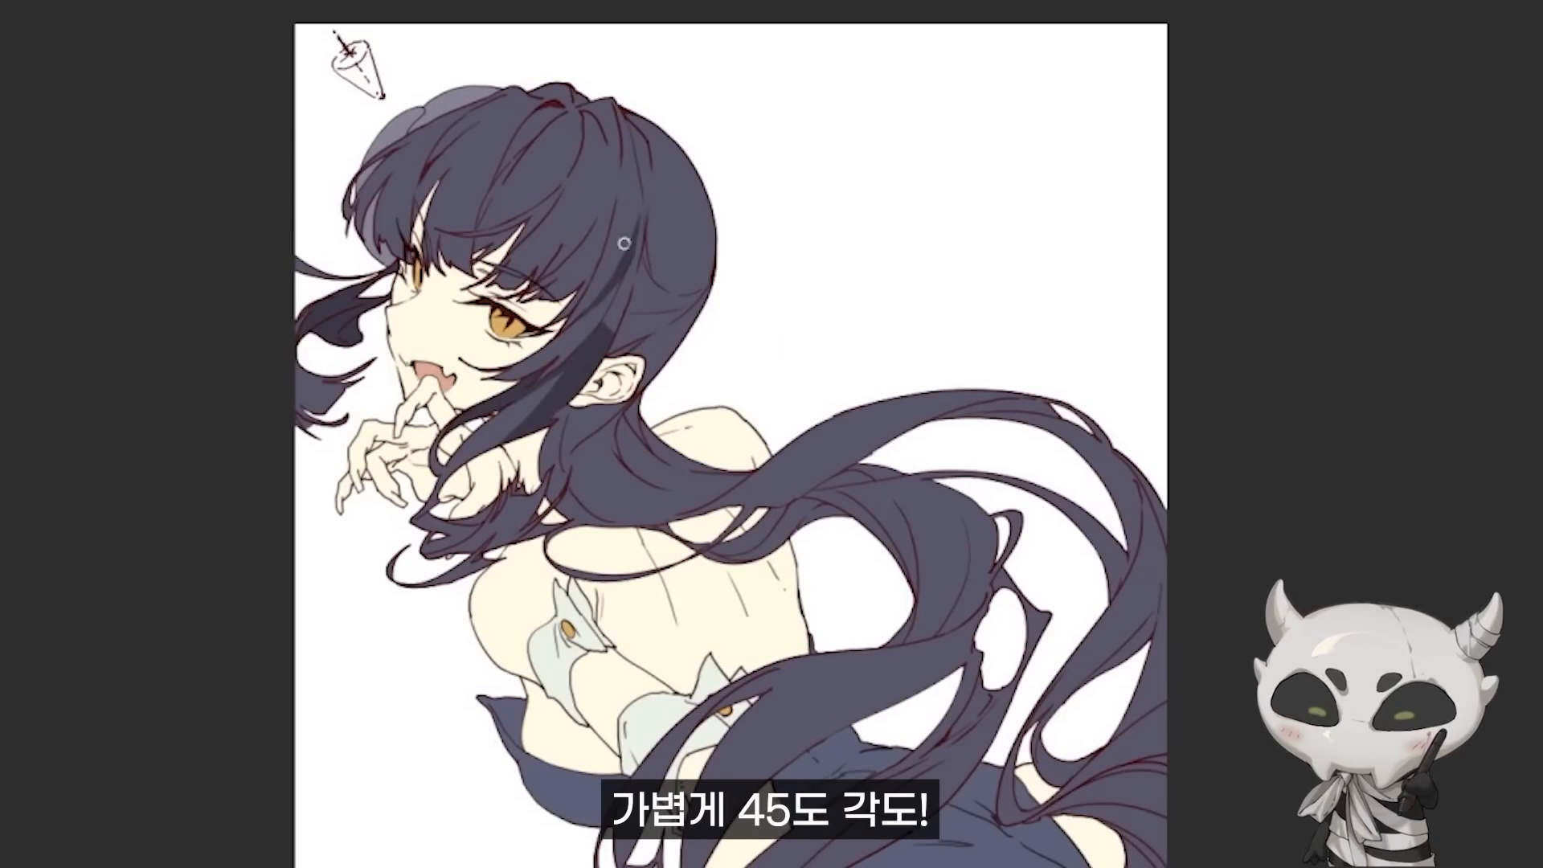
mouse_move(631, 318)
left_mouse_down()
mouse_move(731, 224)
mouse_move(724, 290)
left_mouse_up()
left_click_drag(747, 385, 776, 422)
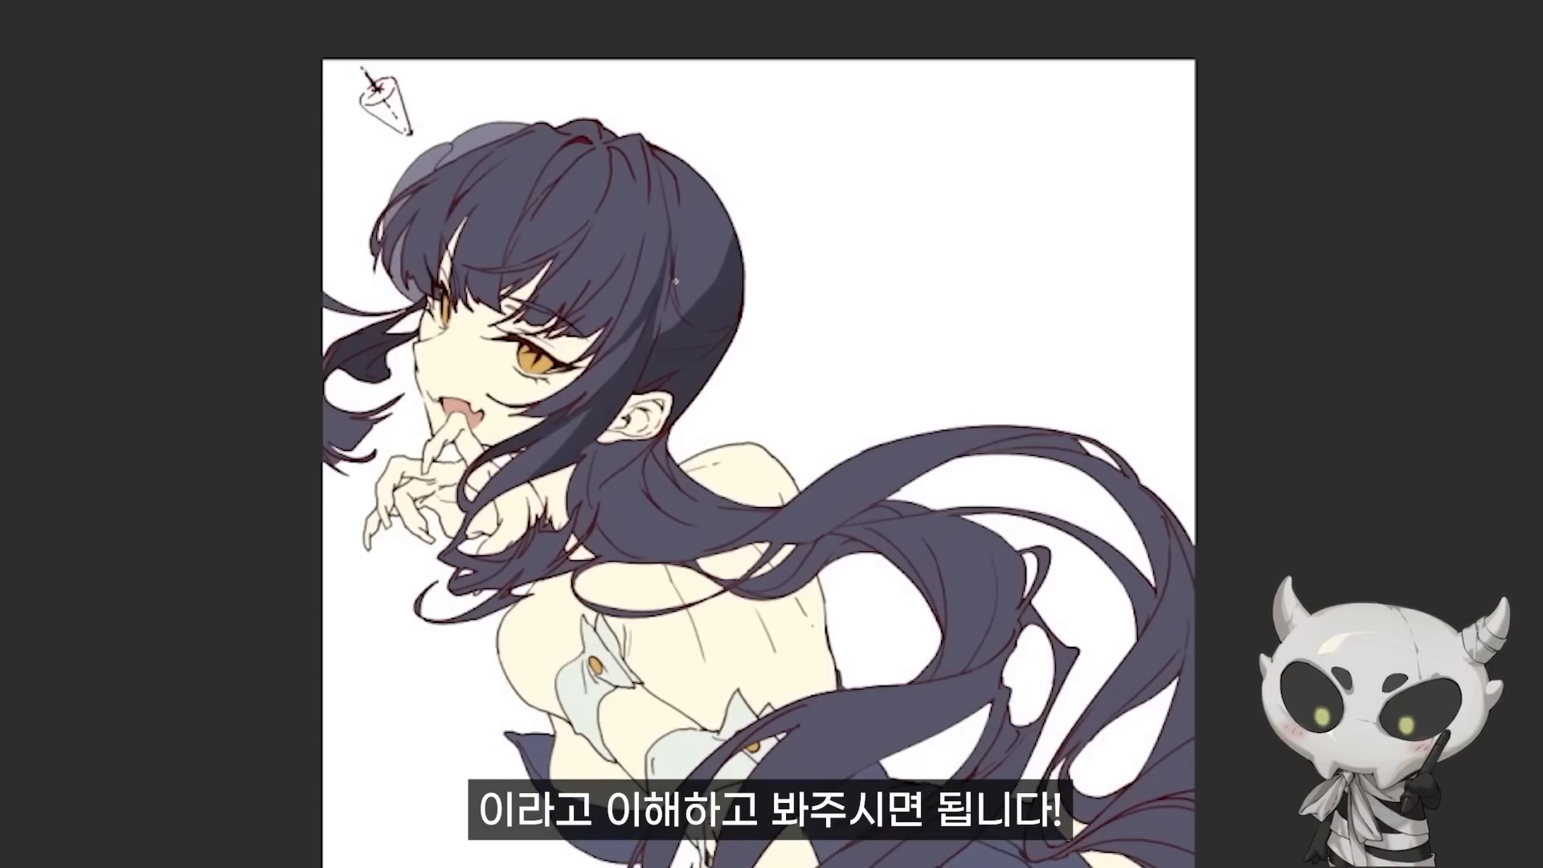
left_click_drag(680, 234, 863, 305)
left_click_drag(719, 388, 791, 382)
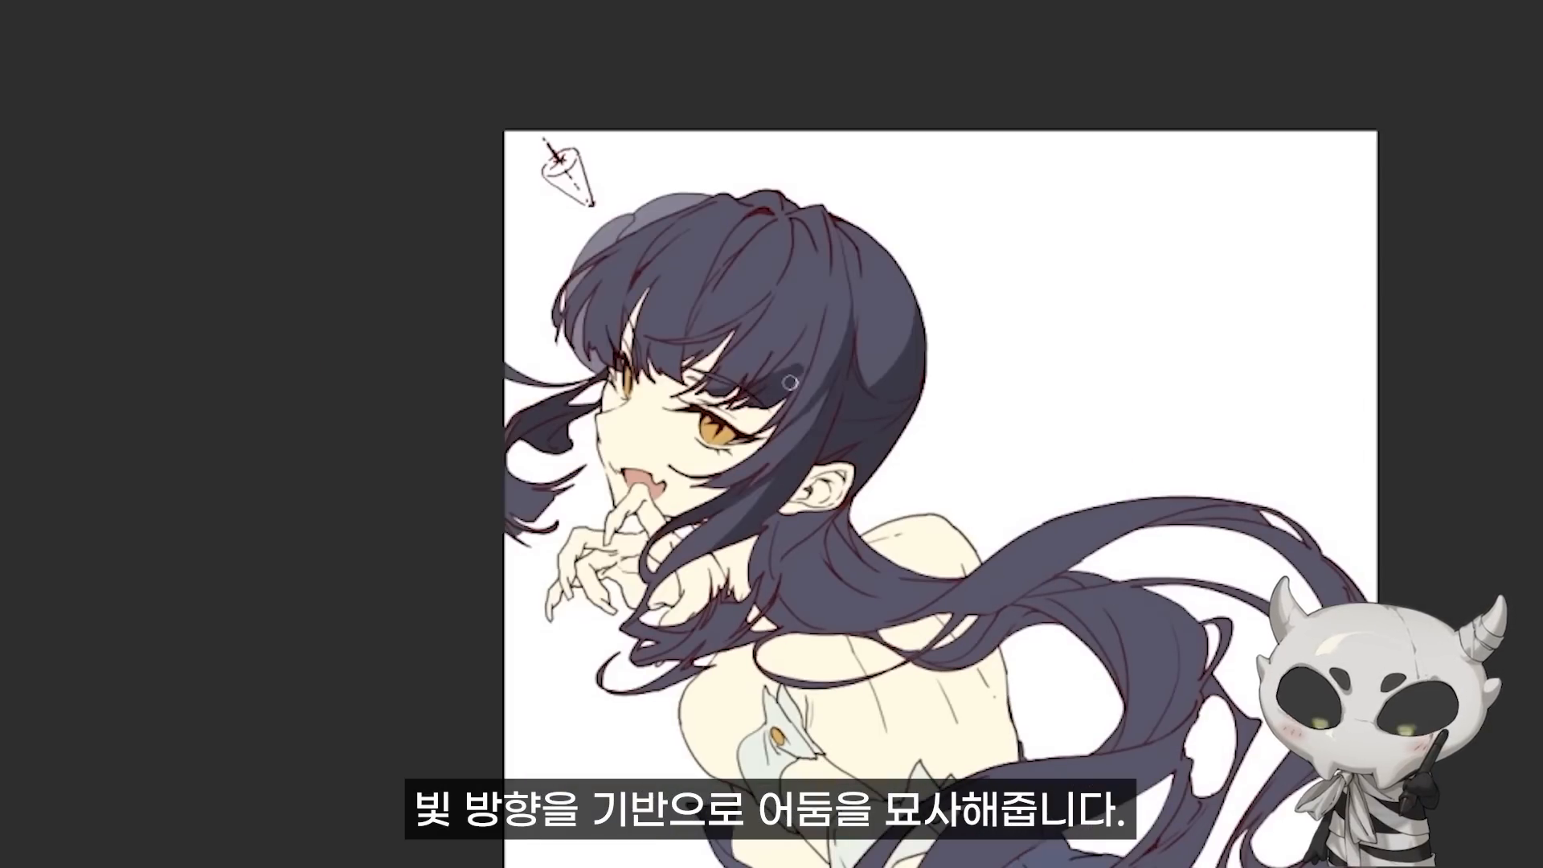
Step: Add dark shadow shapes to the bangs, following the light direction from above
scroll(806, 373, "up", 3)
left_click_drag(540, 362, 578, 397)
left_click_drag(597, 396, 548, 422)
left_click_drag(573, 320, 537, 477)
left_click_drag(609, 356, 536, 464)
scroll(611, 483, "down", 1)
Step: Shade the hair below the ear and along the nape, then extend the shadows between the crown strands
left_click_drag(691, 611, 552, 332)
mouse_move(585, 482)
left_mouse_down()
mouse_move(582, 555)
mouse_move(607, 590)
left_mouse_up()
left_click_drag(608, 475, 751, 354)
left_click_drag(752, 353, 877, 391)
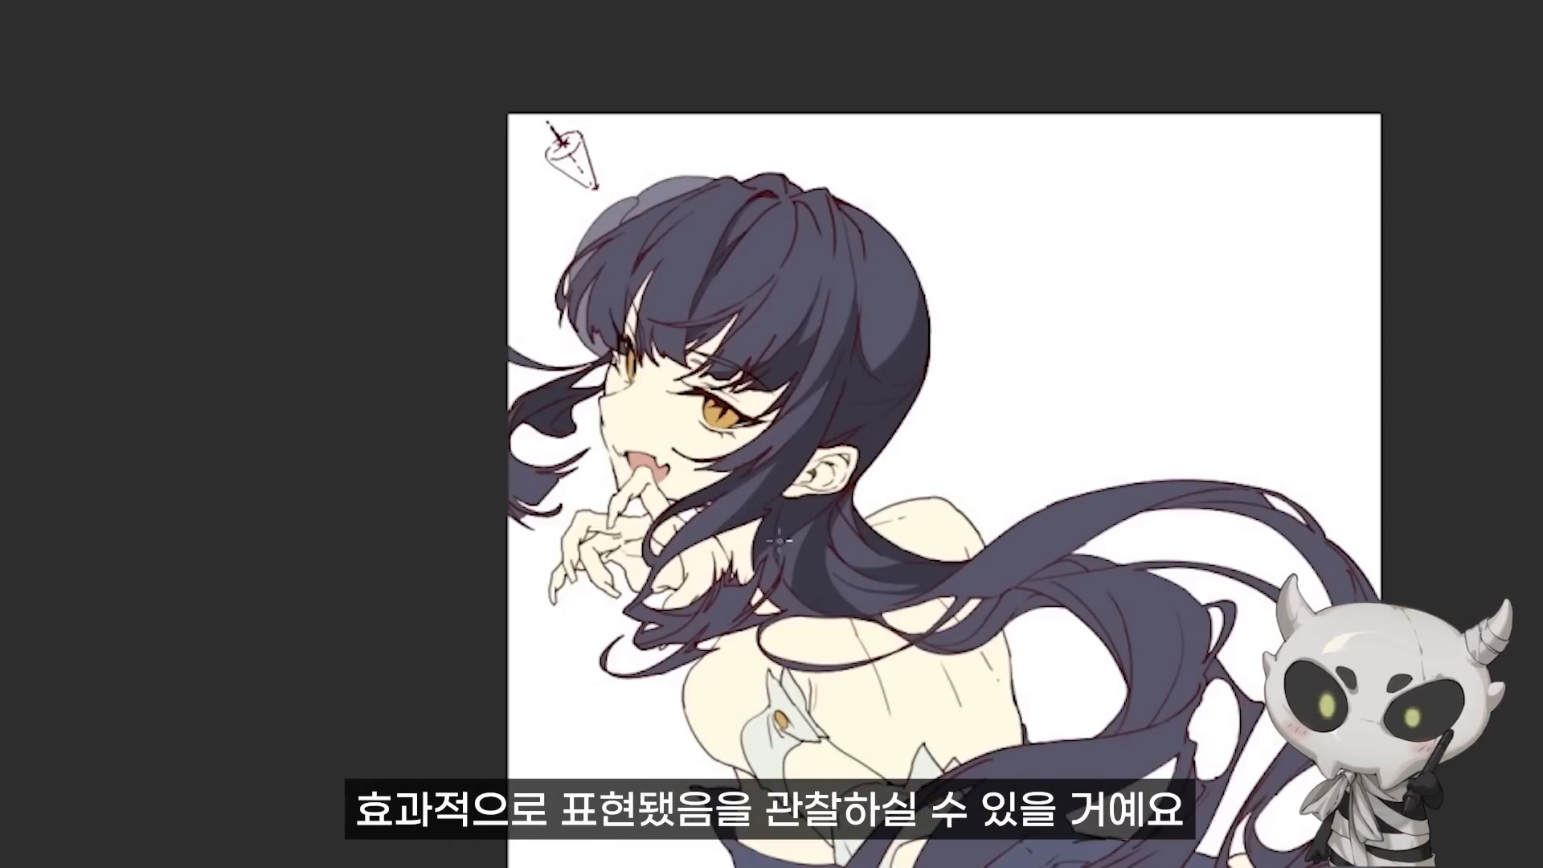
left_click_drag(671, 623, 787, 681)
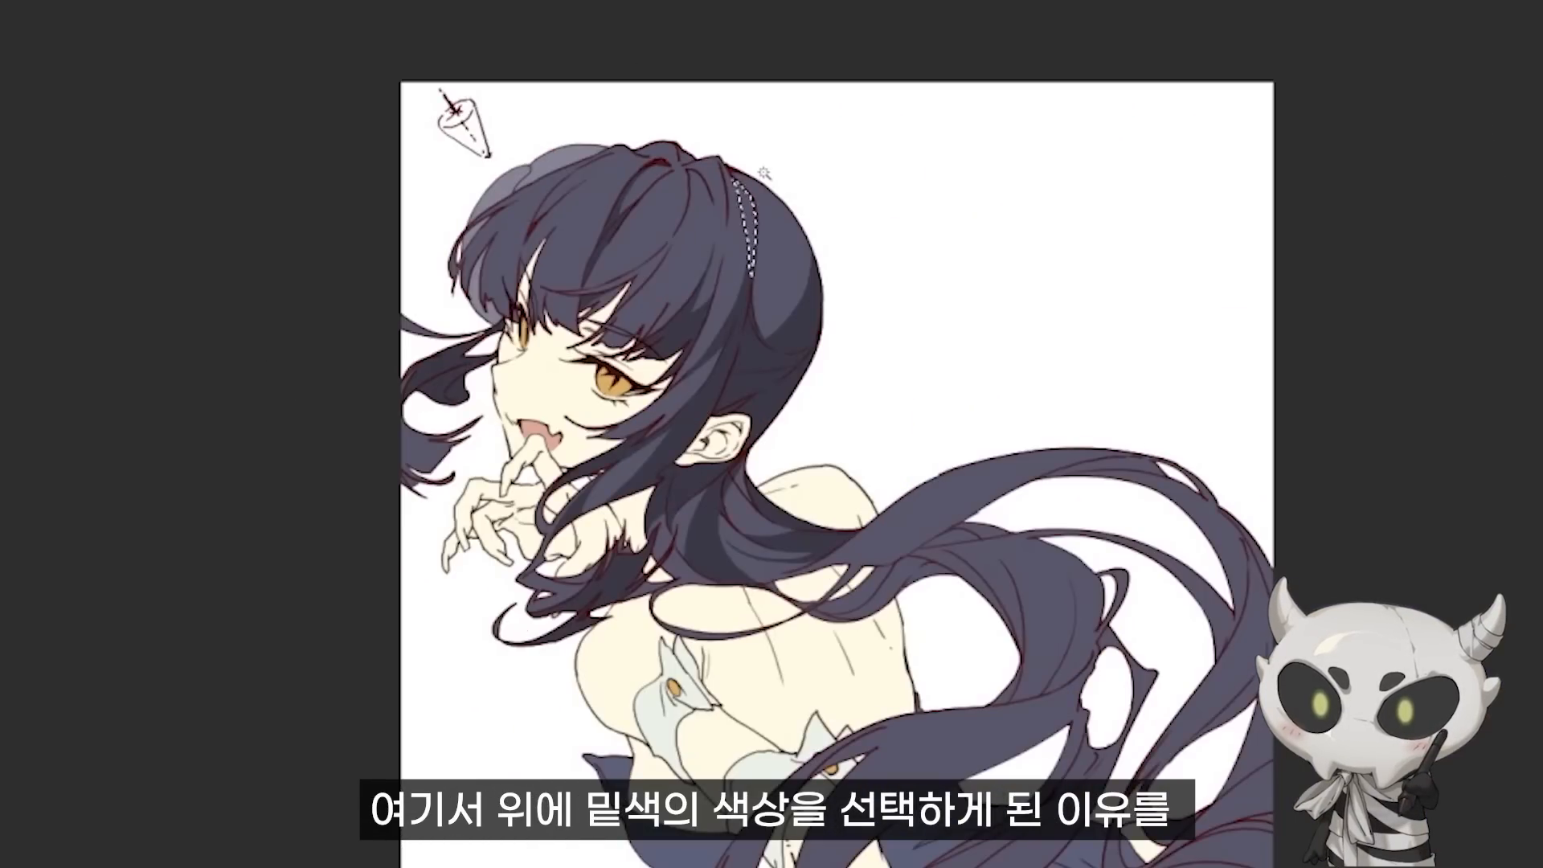
scroll(747, 178, "up", 1)
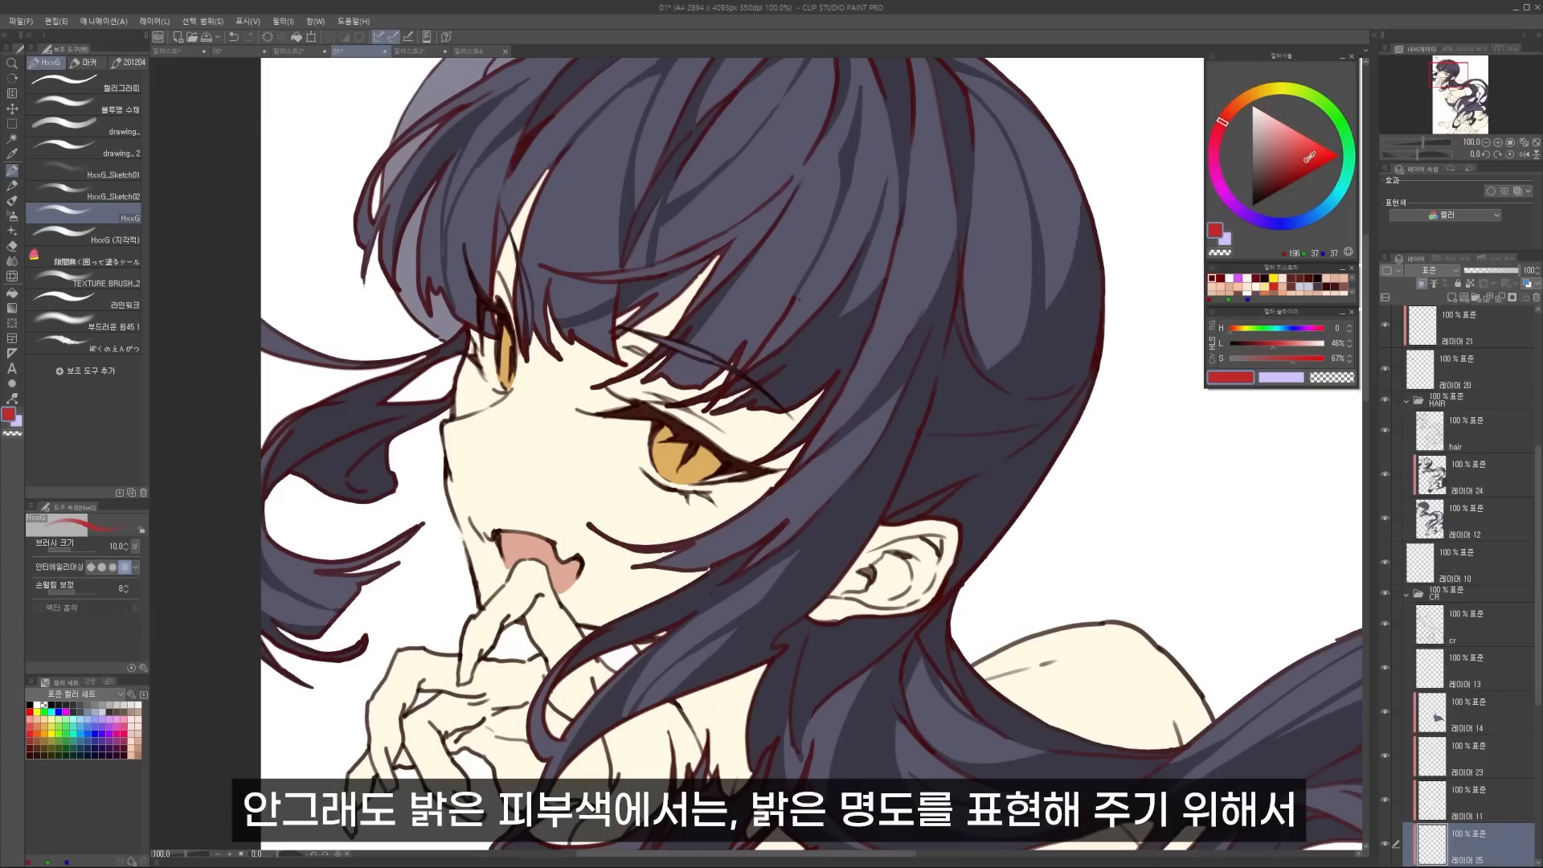
Step: Sample the cheek's skin colour and the side lock's hair colour, and make a short test stroke to compare their brightness
left_click_drag(723, 546, 597, 485)
mouse_move(476, 444)
left_mouse_down()
mouse_move(490, 438)
mouse_move(475, 425)
left_mouse_up()
key("ctrl+z")
left_click(475, 419, "alt")
left_click(647, 513, "alt")
mouse_move(635, 498)
left_mouse_down()
mouse_move(745, 522)
mouse_move(489, 444)
mouse_move(801, 659)
mouse_move(669, 514)
left_mouse_up()
Step: Add a new layer and paint thin shadow strokes across the crown, bangs and back of the head with a smaller brush
left_click(1274, 286)
left_click(1451, 297)
key("bracketleft")
key("bracketleft")
key("bracketleft")
key("bracketleft")
key("bracketleft")
key("bracketleft")
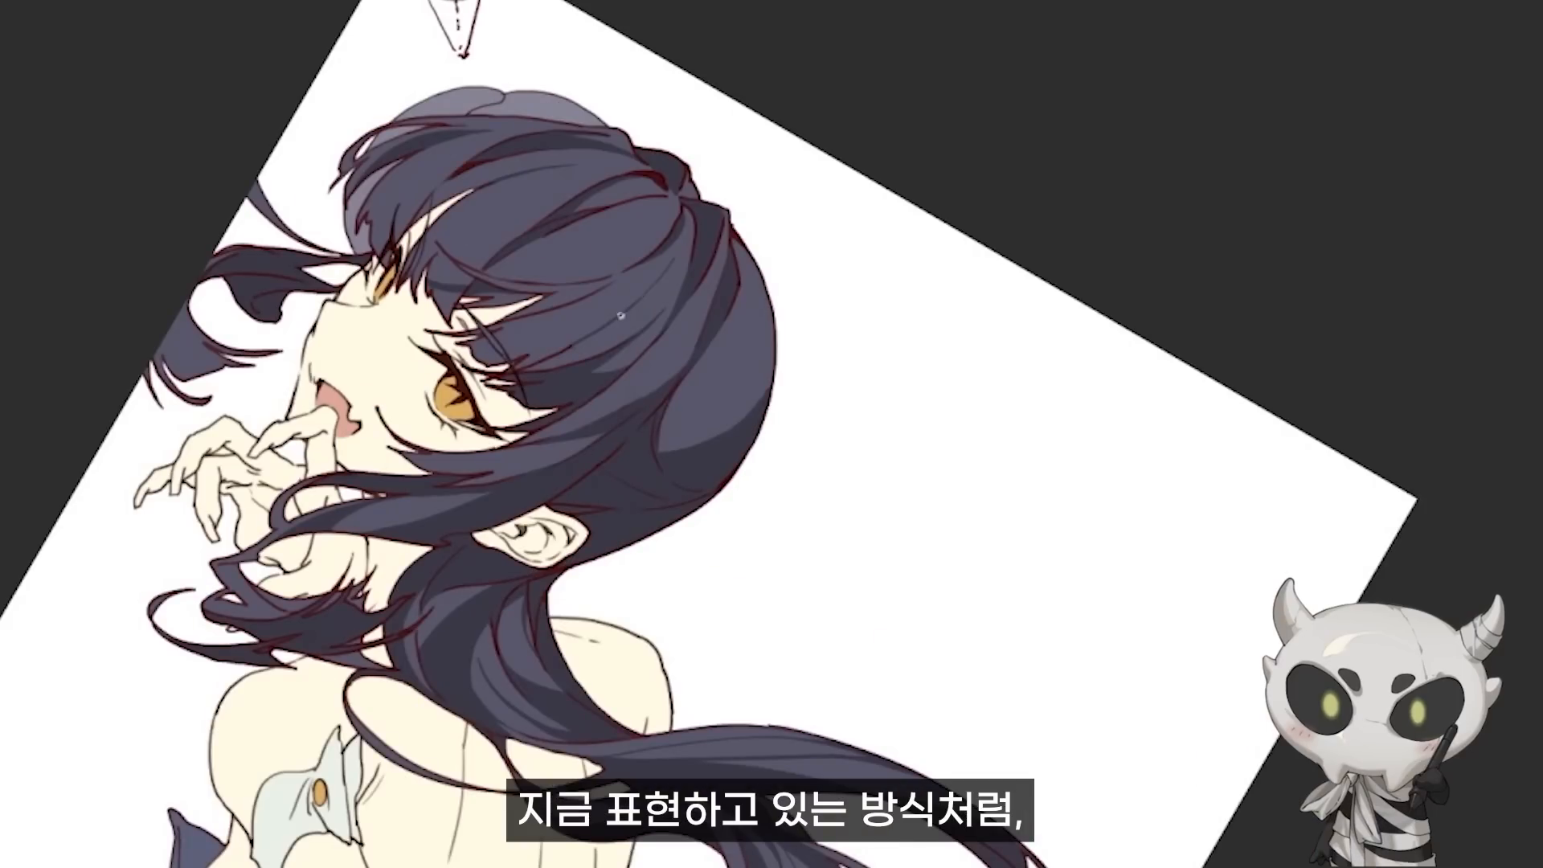
key("minus")
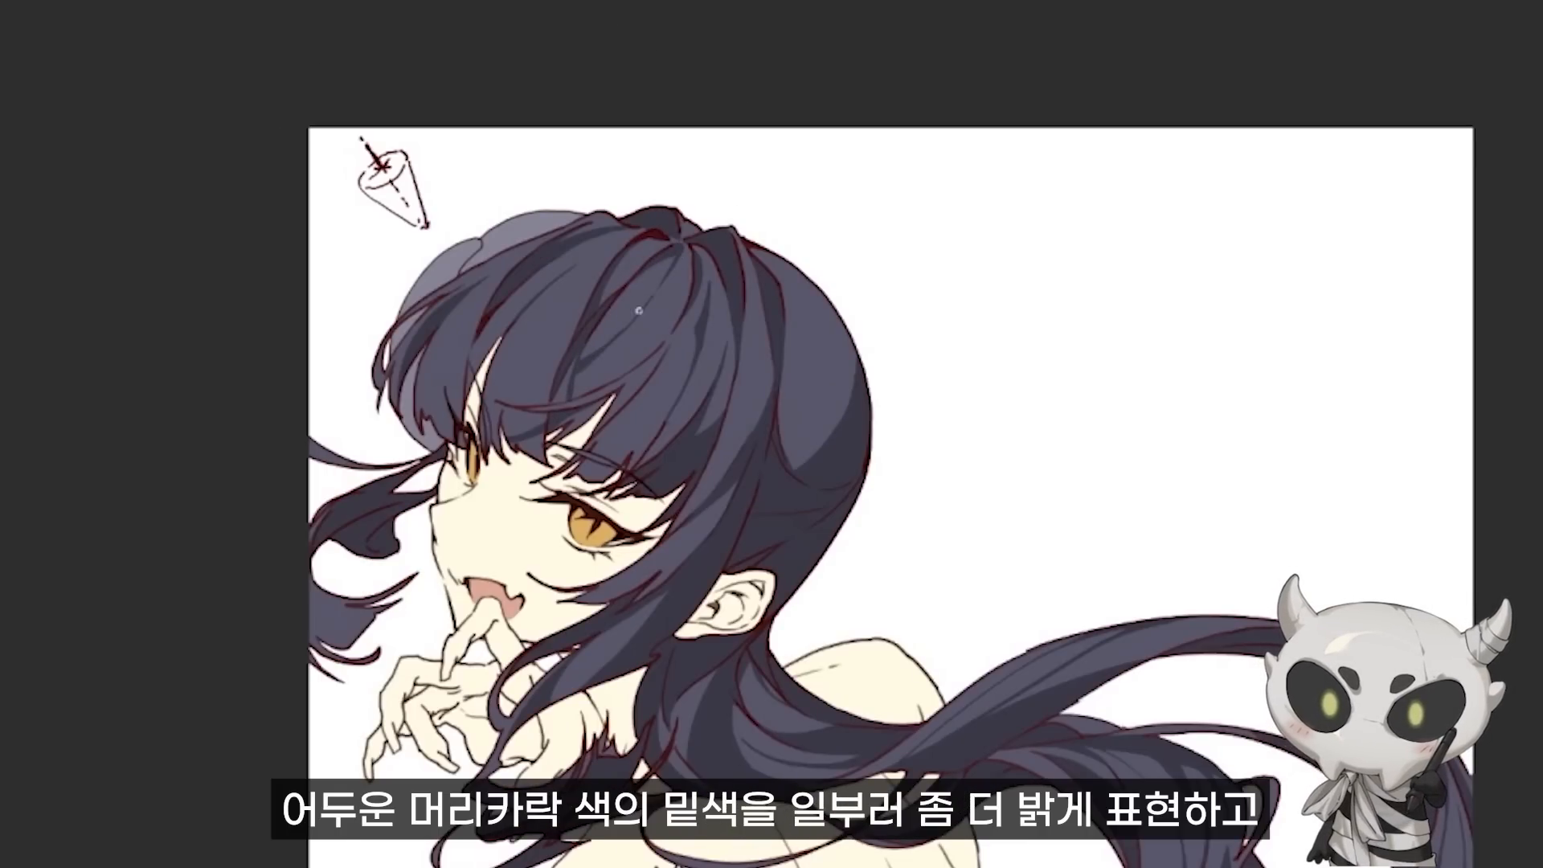
left_click_drag(639, 310, 664, 324)
left_click_drag(627, 260, 580, 367)
mouse_move(524, 301)
left_mouse_down()
mouse_move(456, 415)
mouse_move(483, 345)
left_mouse_up()
left_click_drag(482, 345, 393, 253)
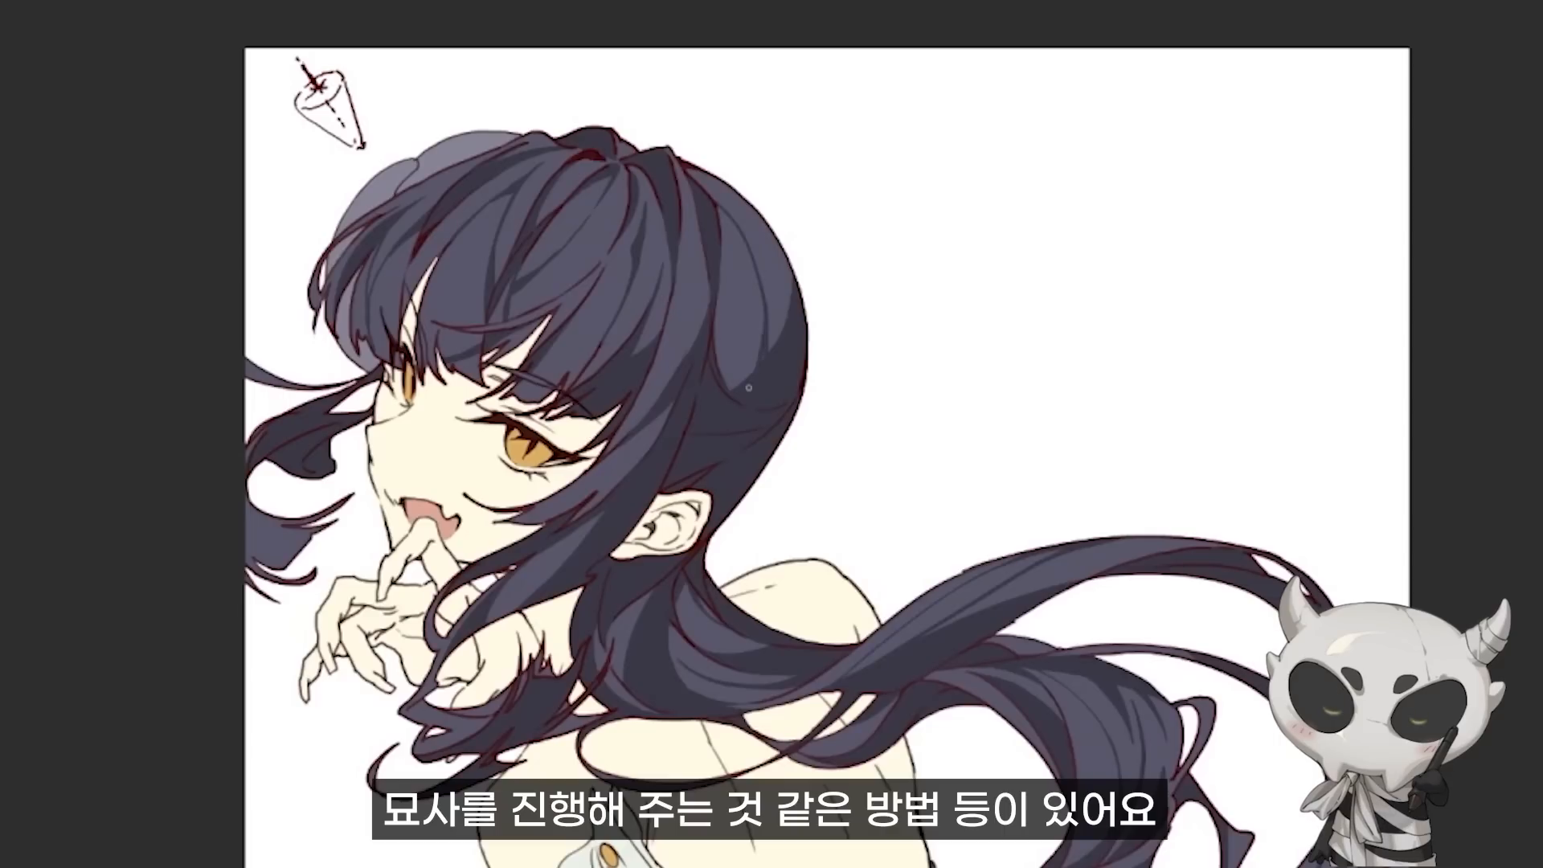
left_click_drag(764, 291, 756, 370)
Step: Paint midtones into the long strands flowing over the back and hips to give them more volume
key("minus")
key("minus")
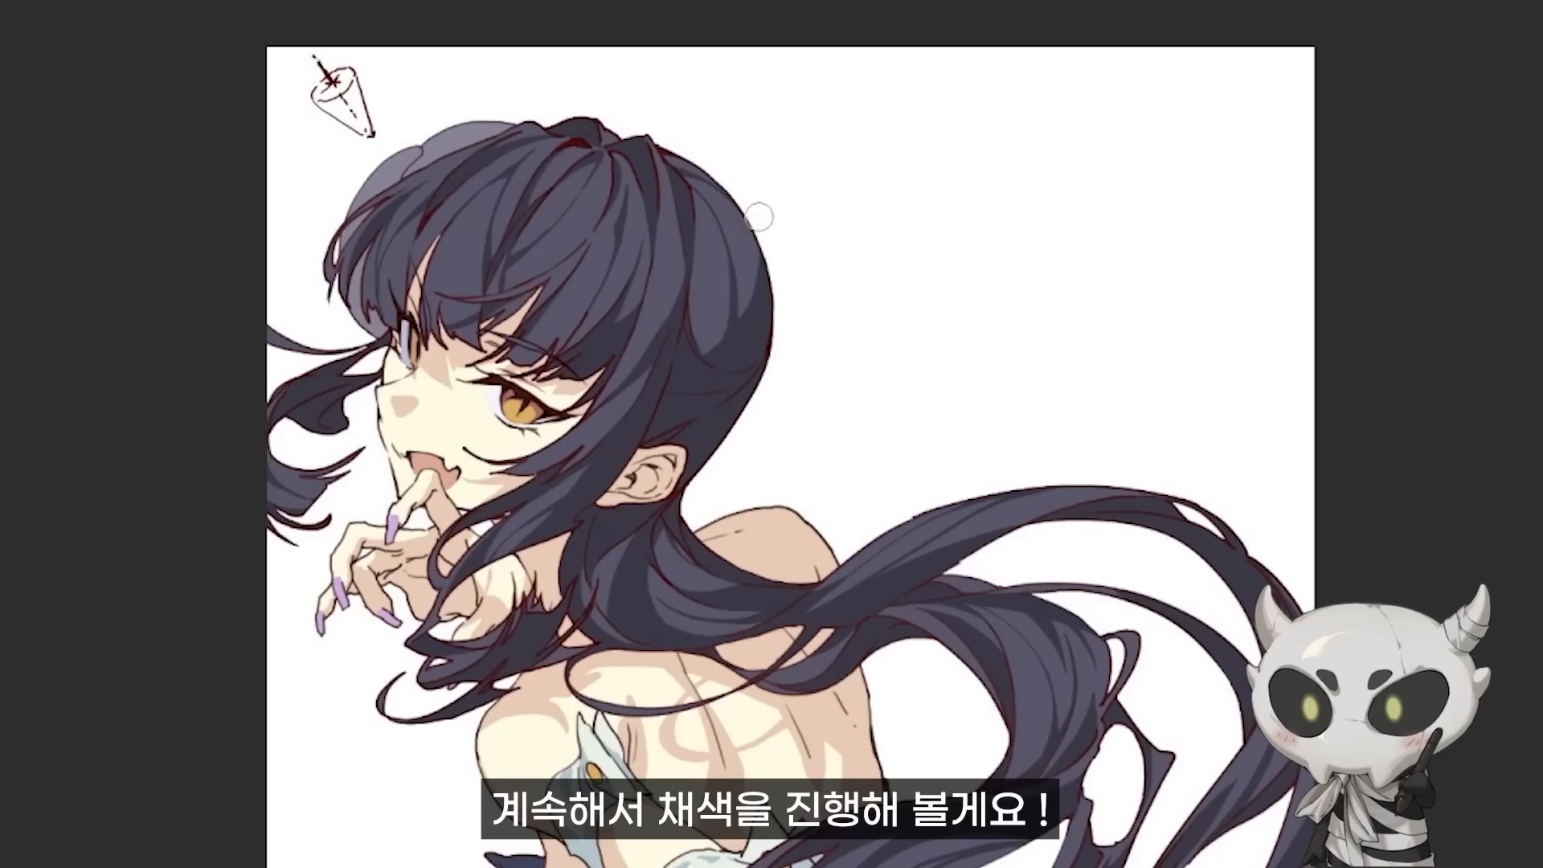
key("minus")
key("plus")
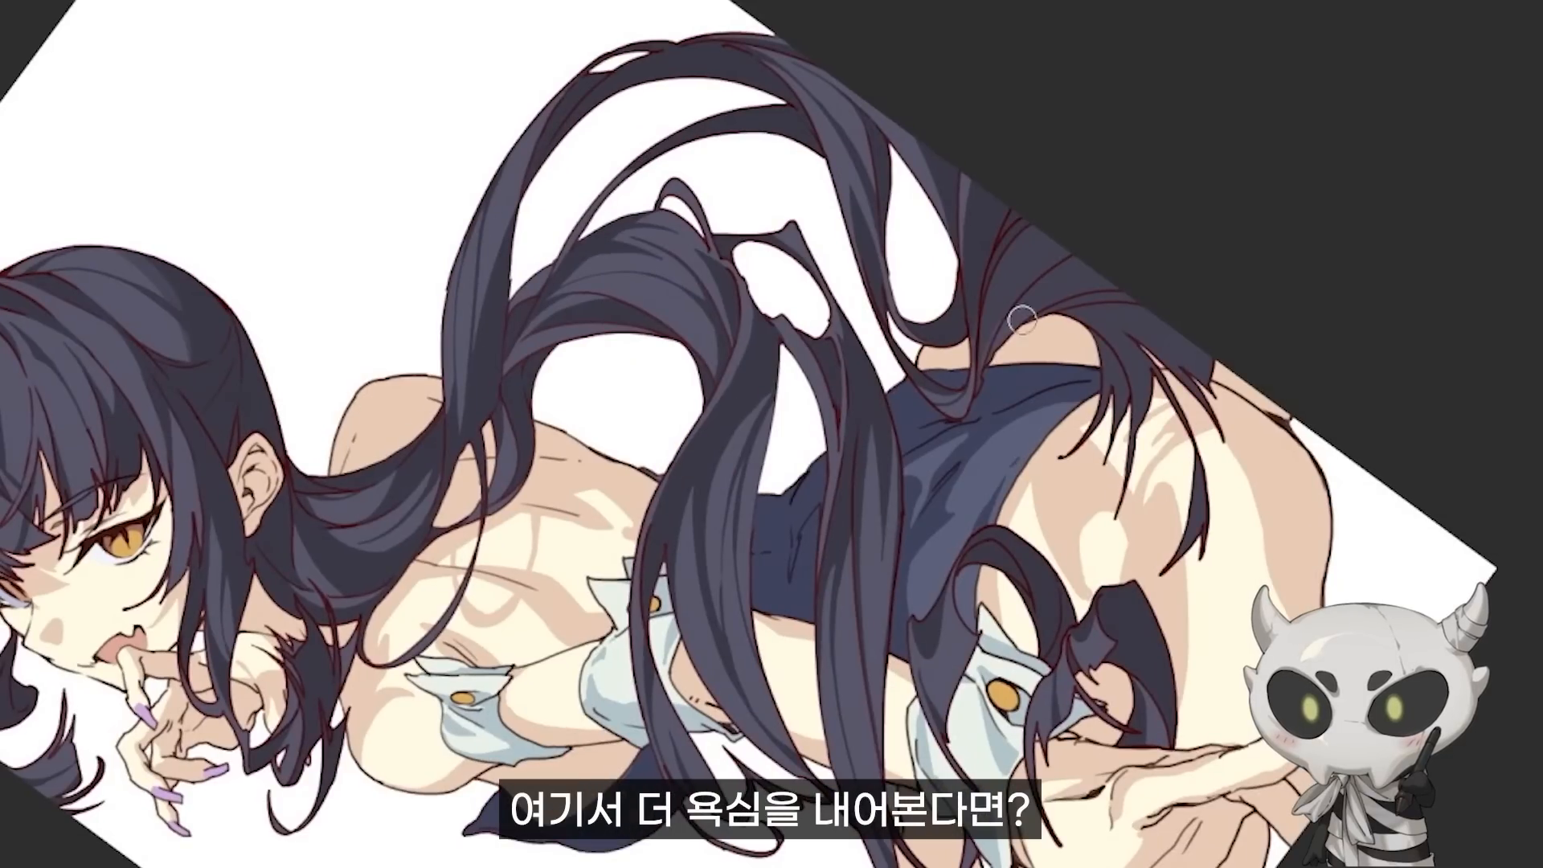
key("plus")
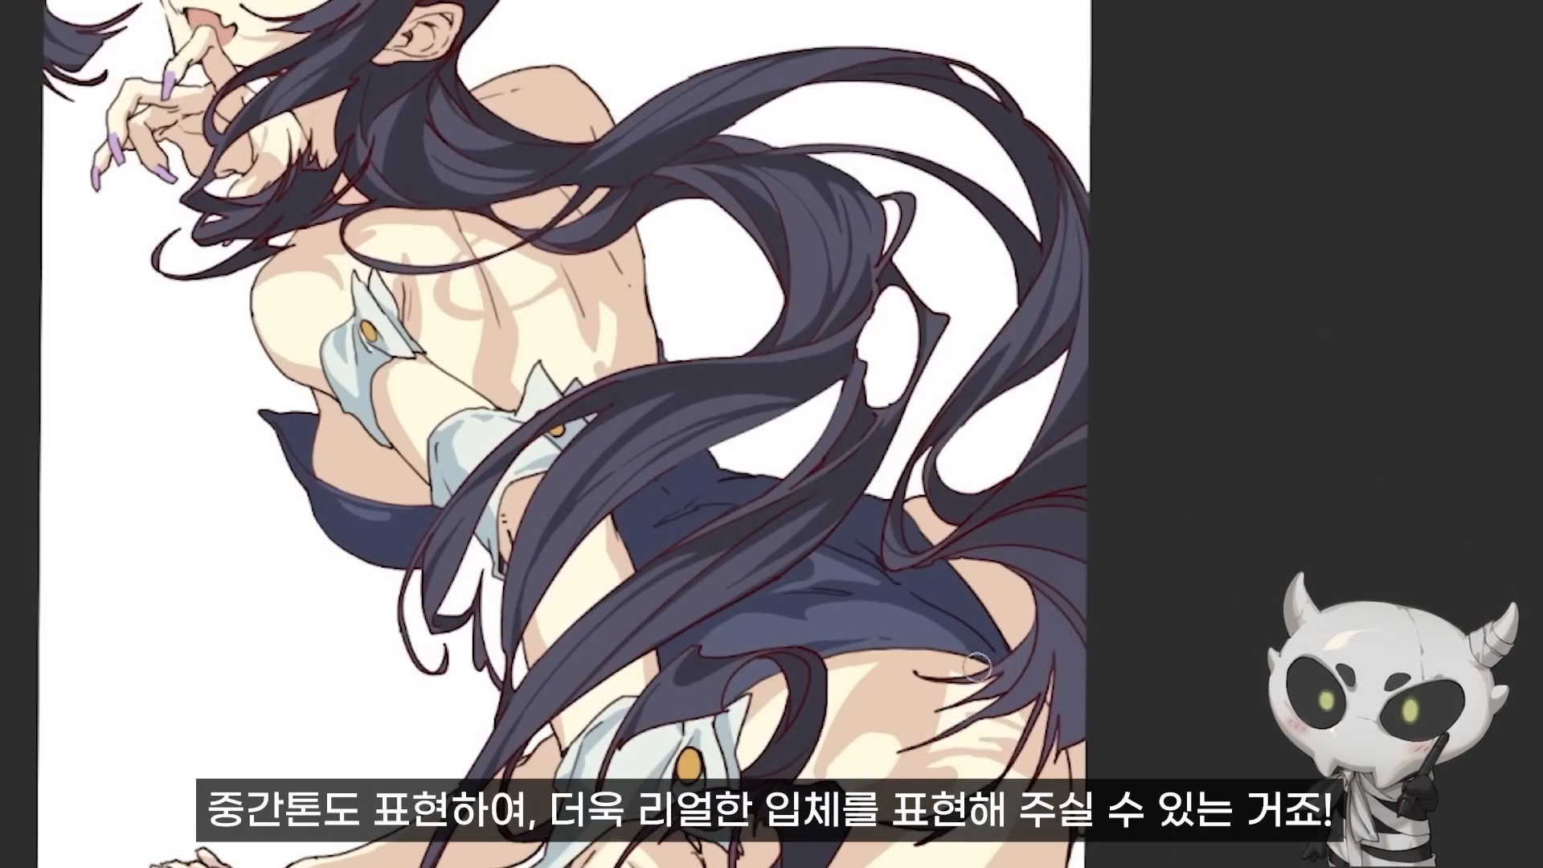
left_click_drag(897, 525, 865, 583)
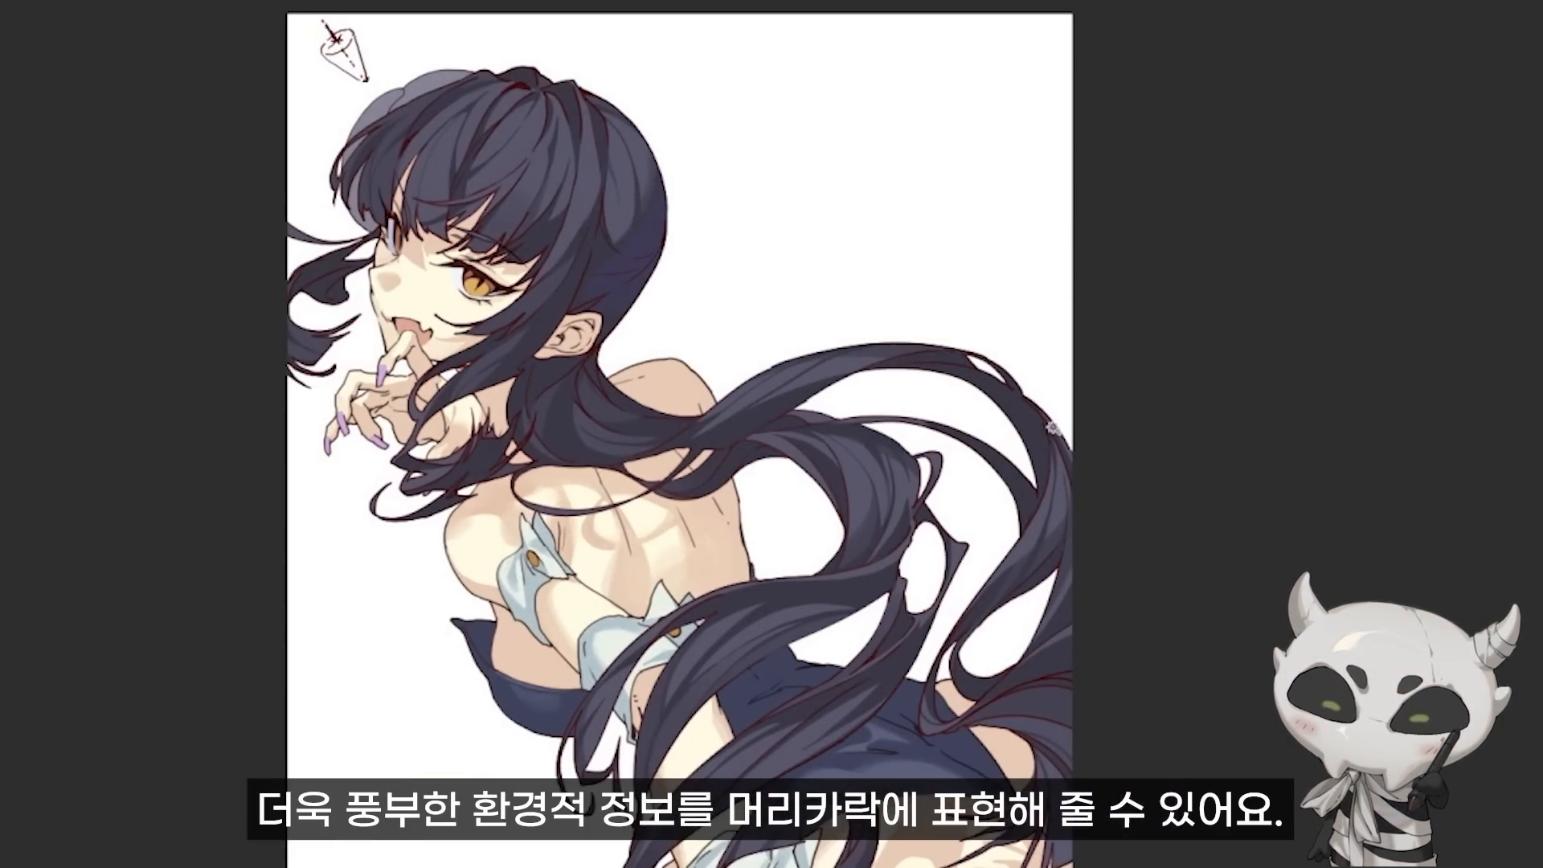
Step: Tint the selected shadow areas at the back of the head bluish for richer contrast, and clear the selection
left_click(1027, 418)
key("ctrl+d")
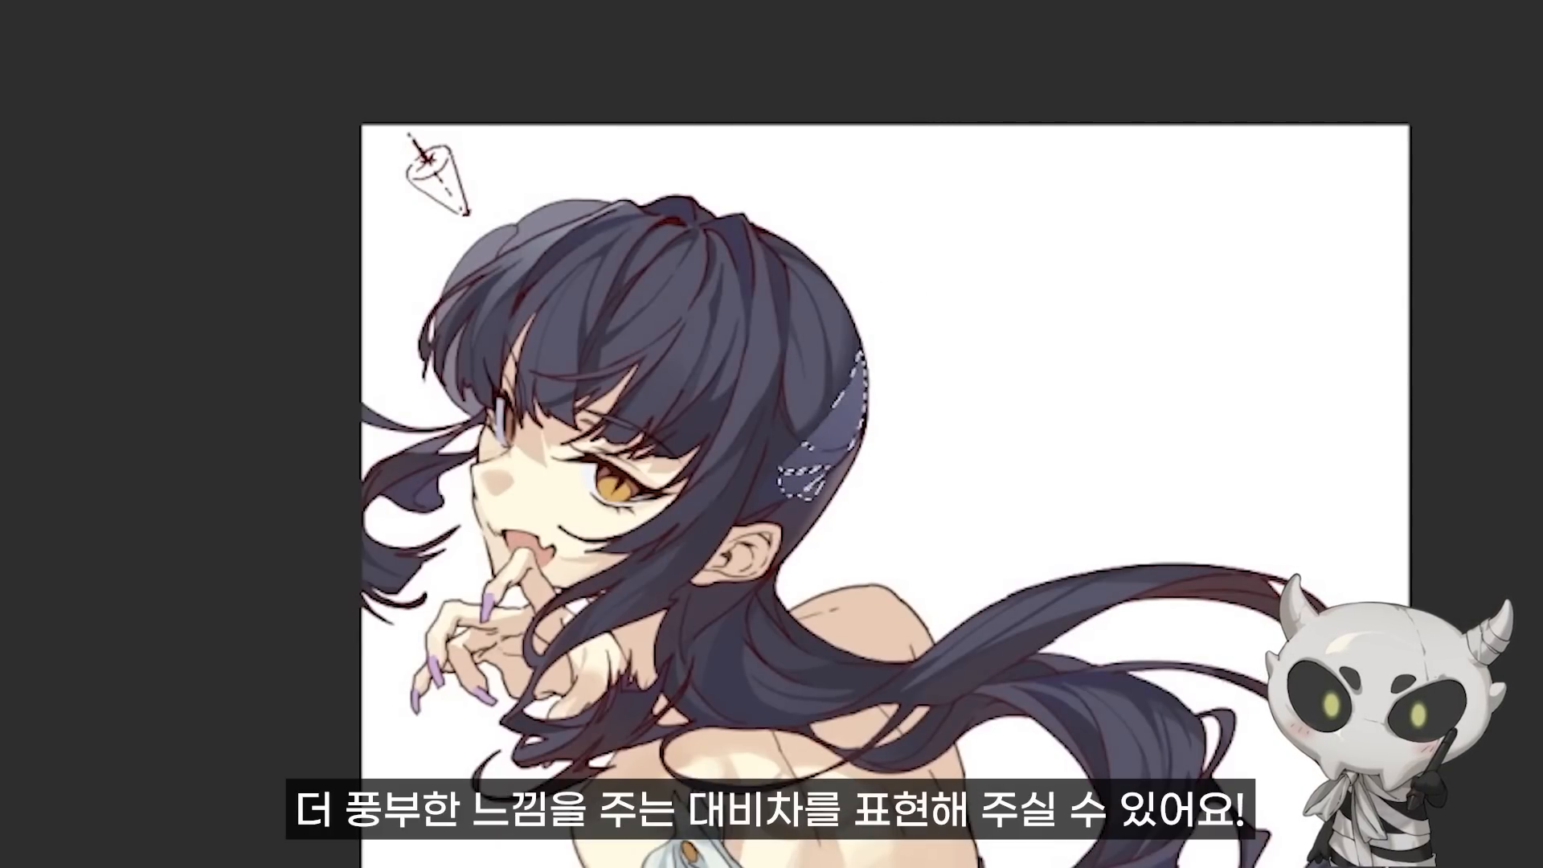
left_click_drag(828, 459, 875, 399)
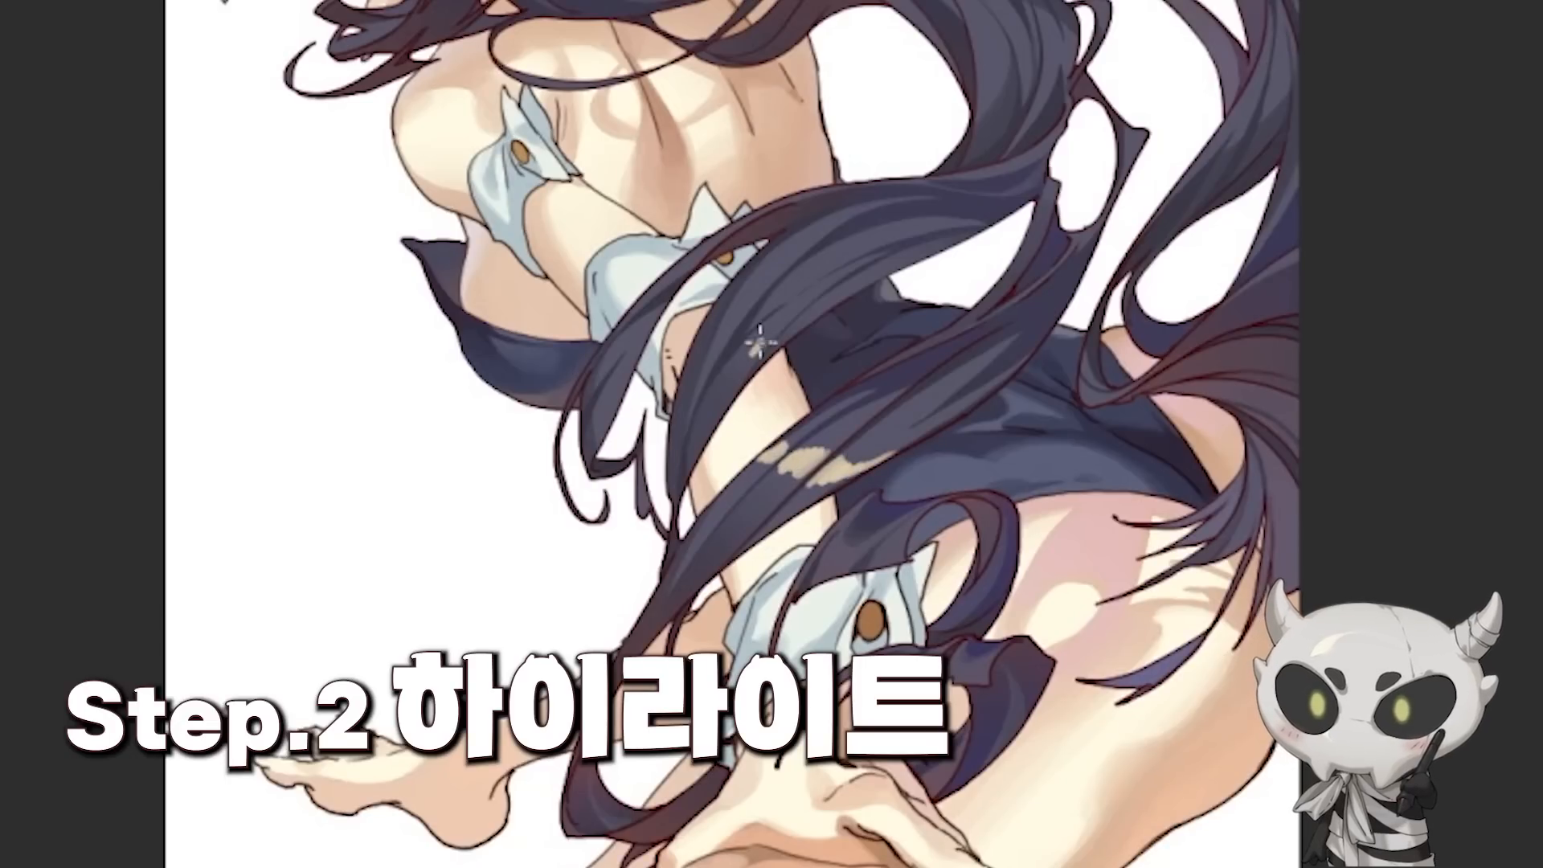
Step: Paint highlights on the strands crossing the forearm and add fine loose strands along the long flowing hair
left_click_drag(778, 326, 781, 282)
left_click_drag(780, 281, 809, 228)
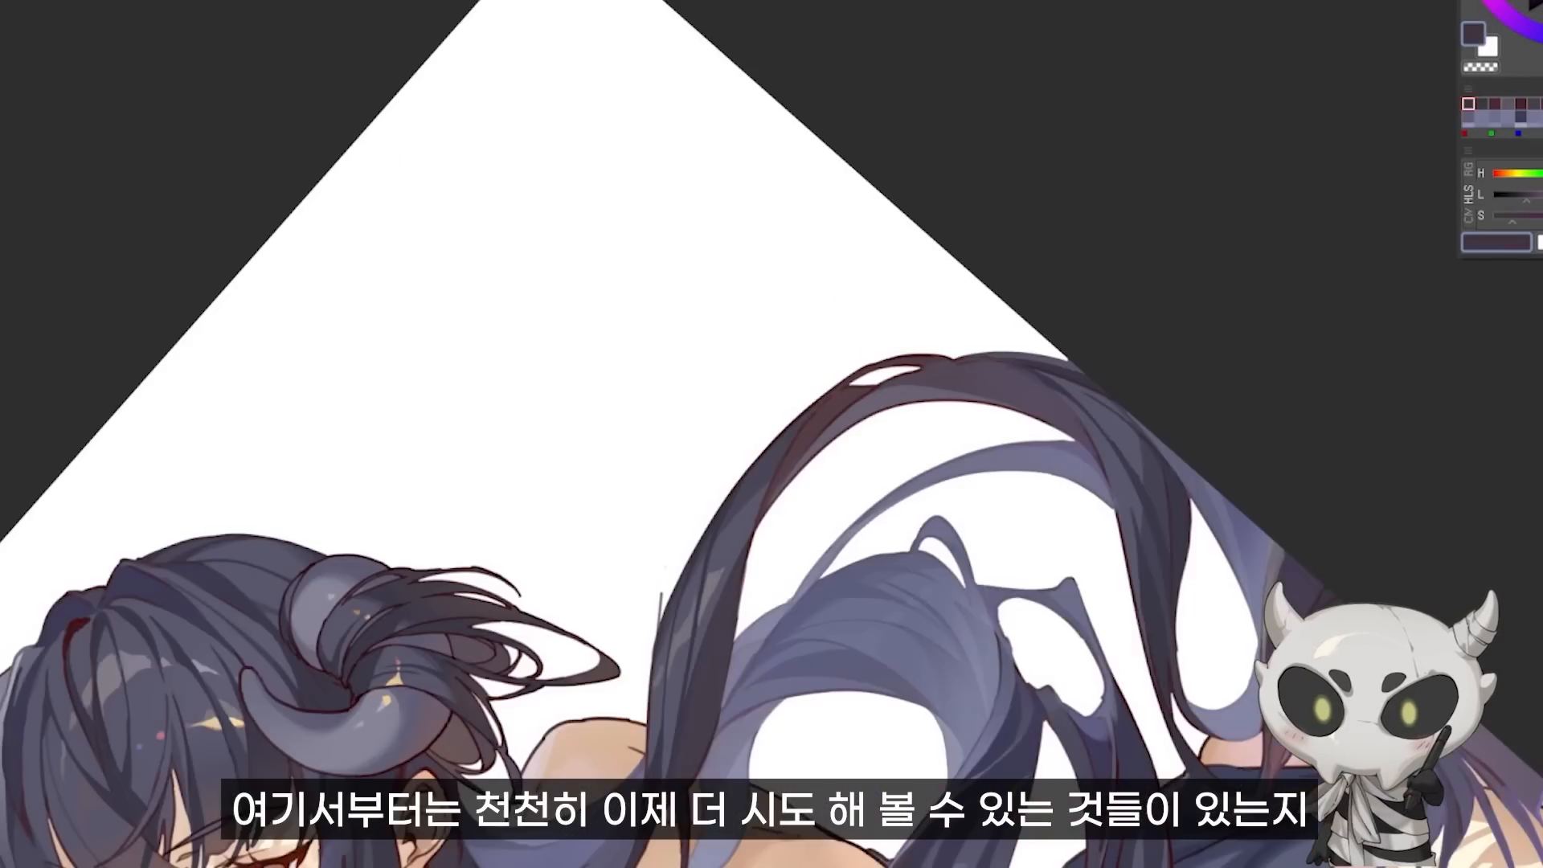
mouse_move(666, 619)
left_mouse_down()
mouse_move(792, 429)
mouse_move(669, 554)
mouse_move(796, 397)
left_mouse_up()
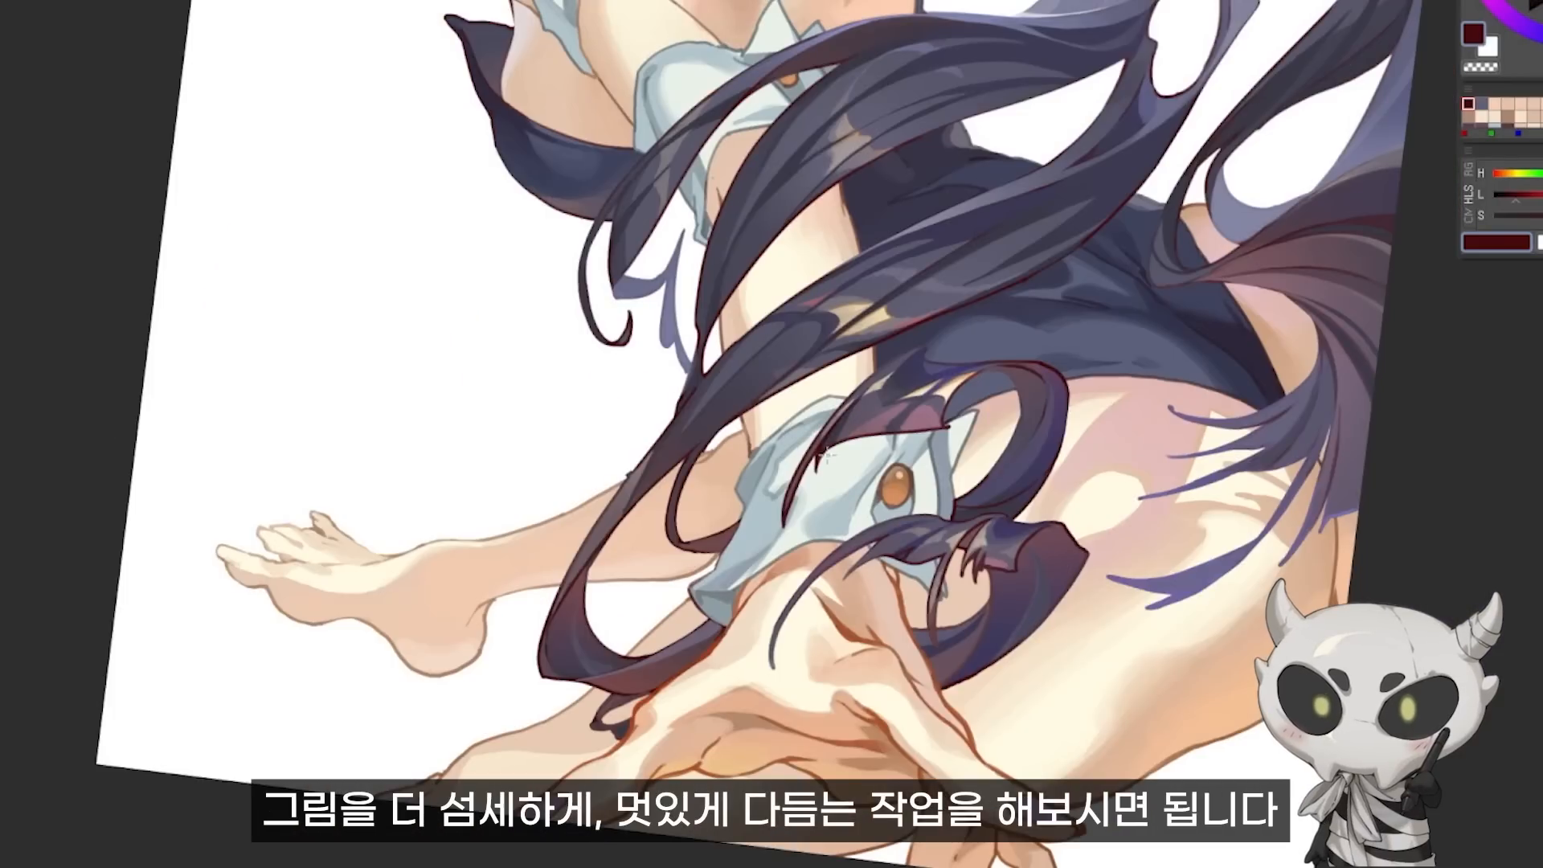
mouse_move(827, 456)
left_mouse_down()
mouse_move(837, 430)
mouse_move(923, 403)
left_mouse_up()
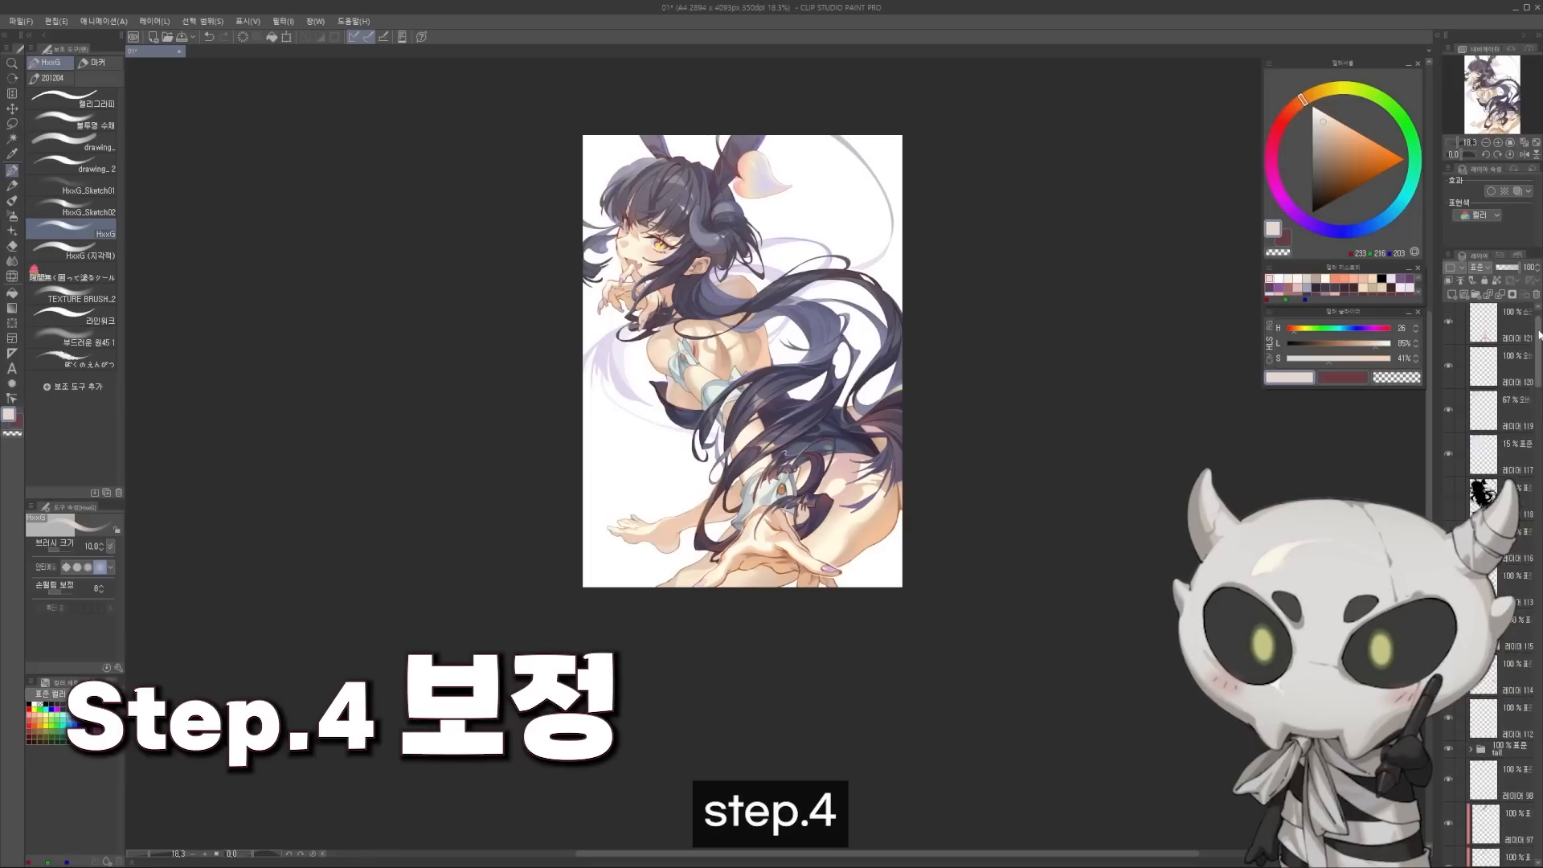
Step: Create a new layer at the top of the layer stack and start a tone curve correction layer from it
left_click(1502, 335)
left_click(1449, 325)
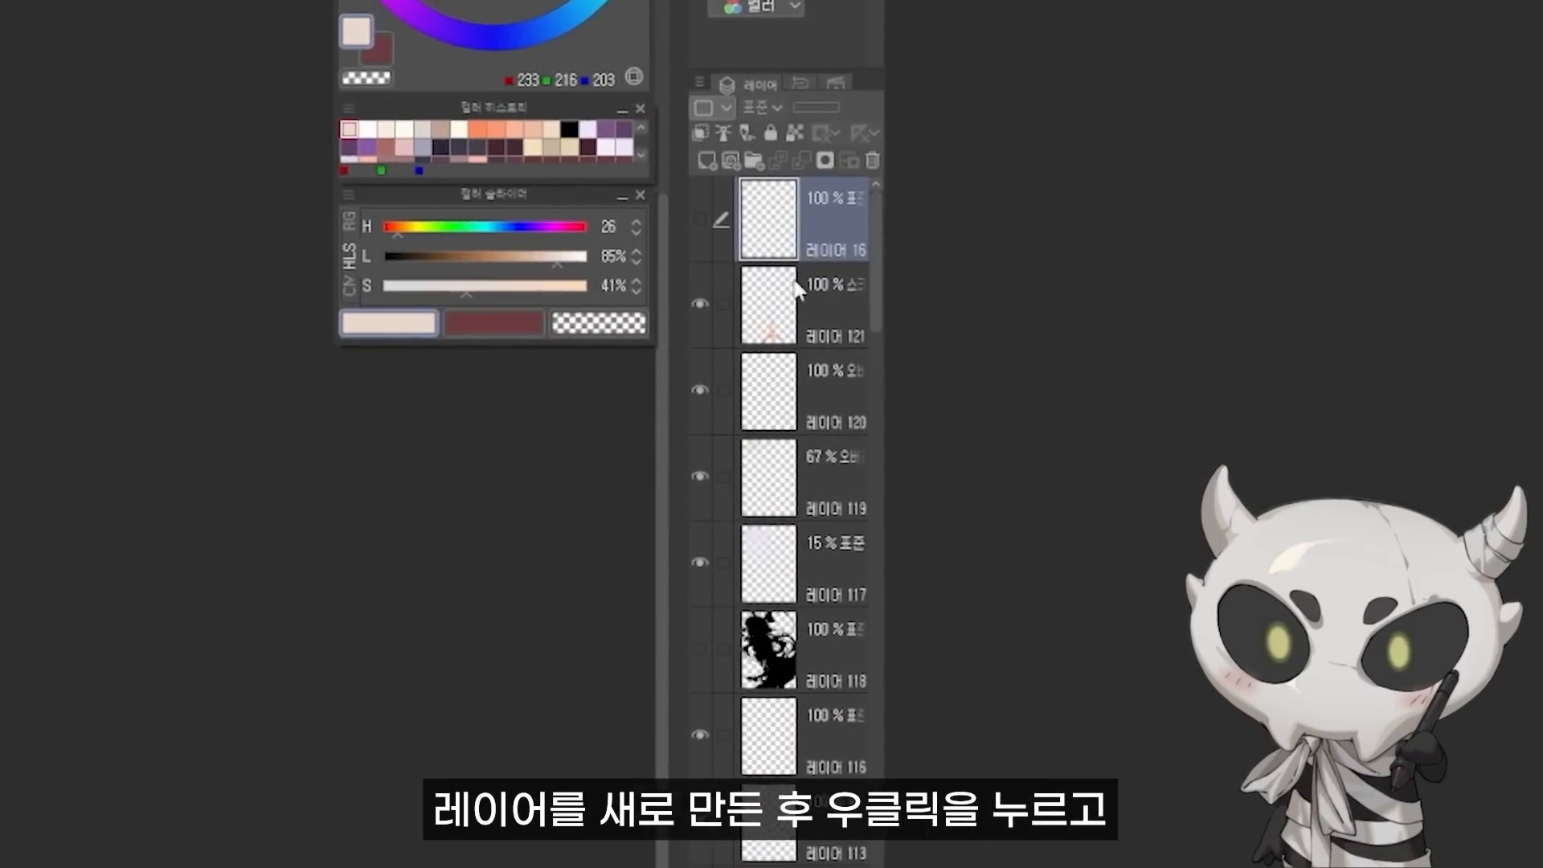
right_click(825, 221)
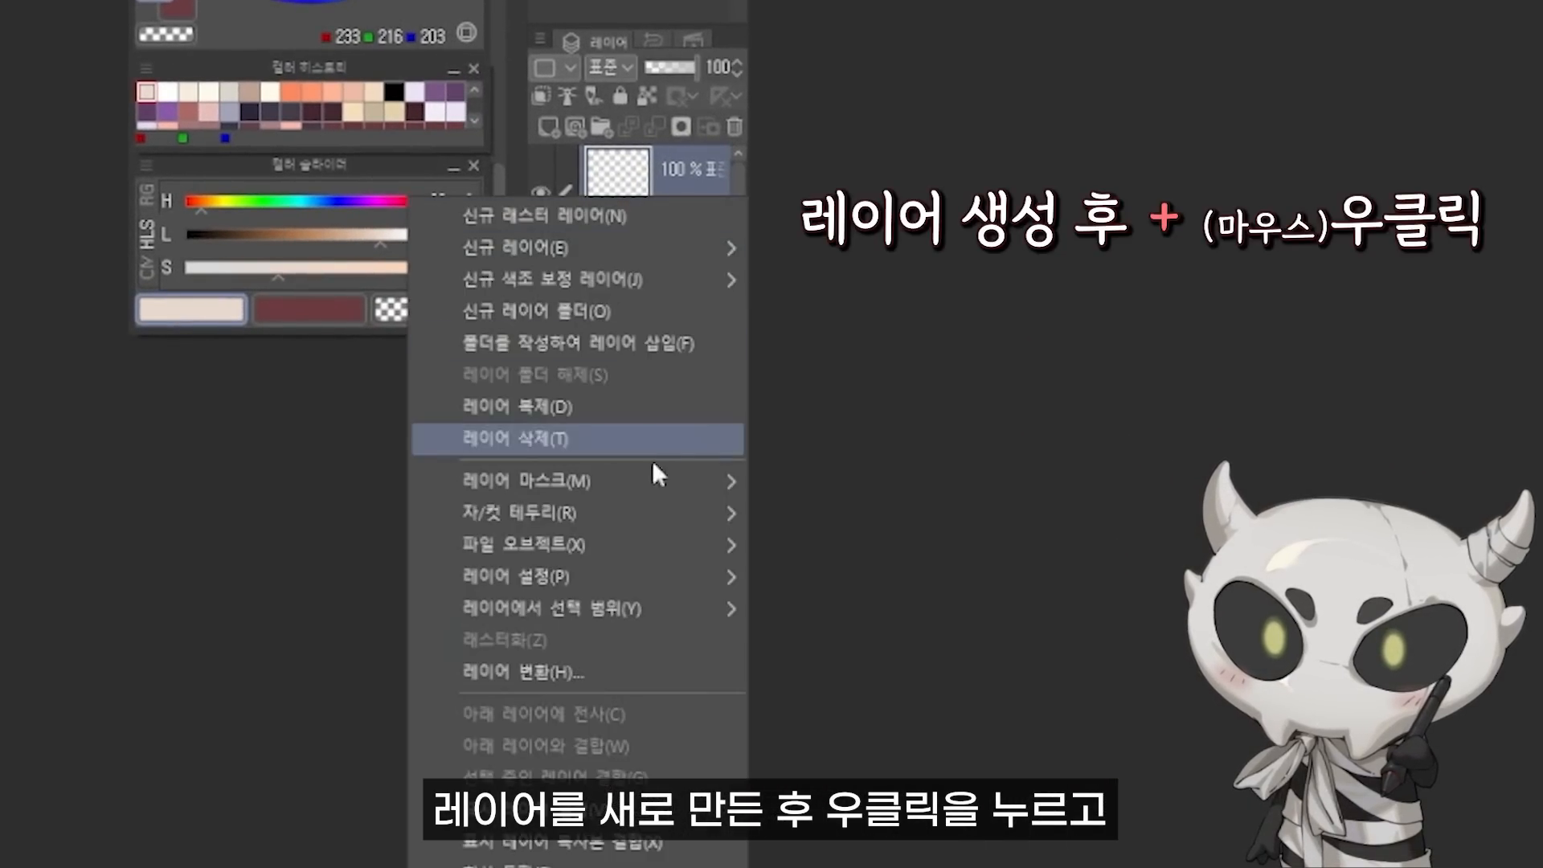
mouse_move(649, 281)
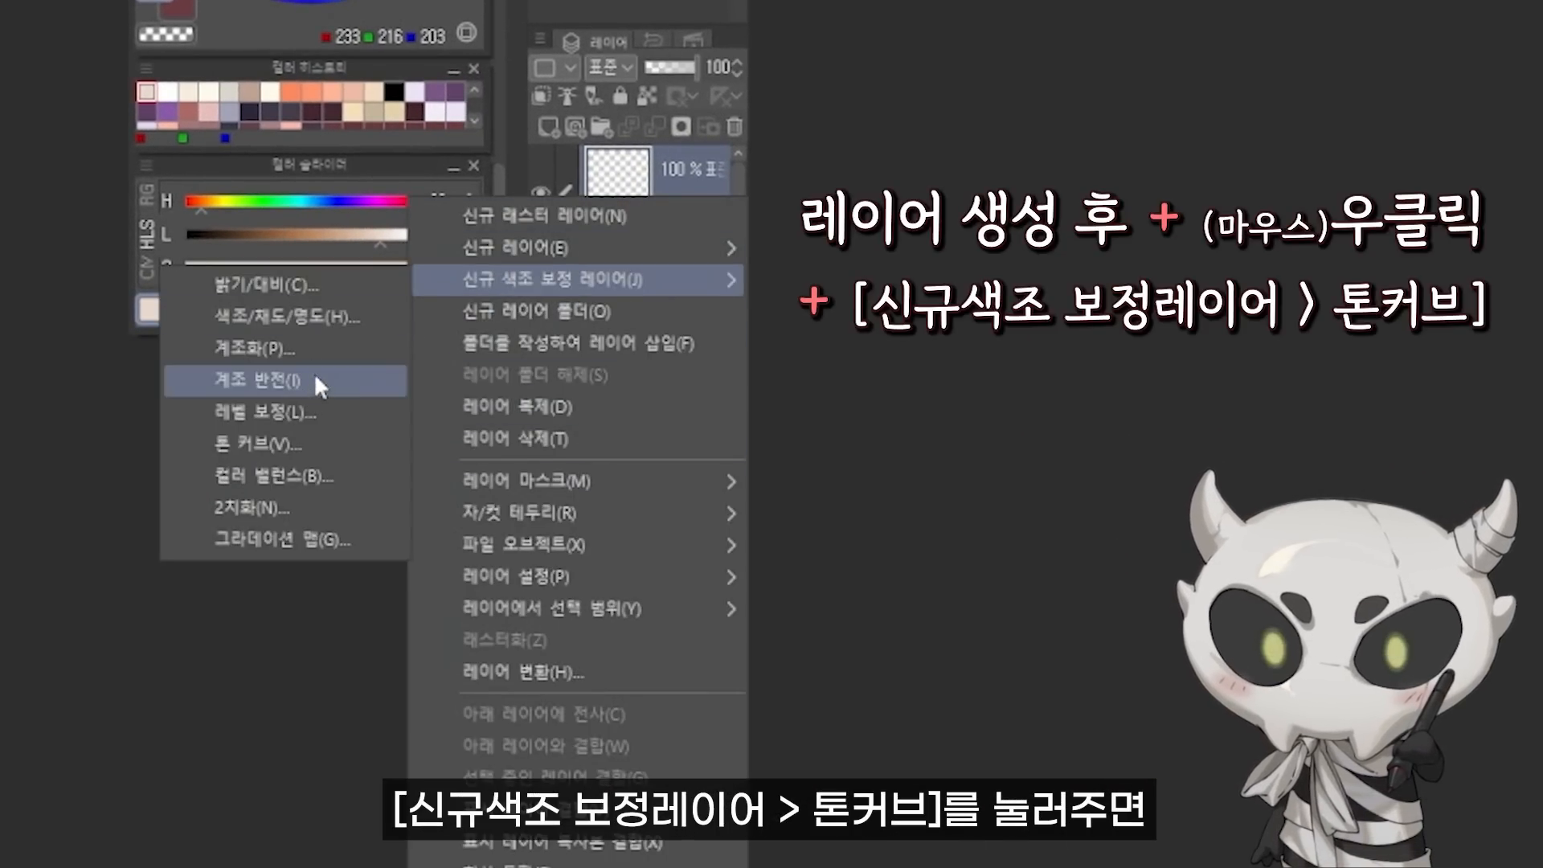
left_click(302, 442)
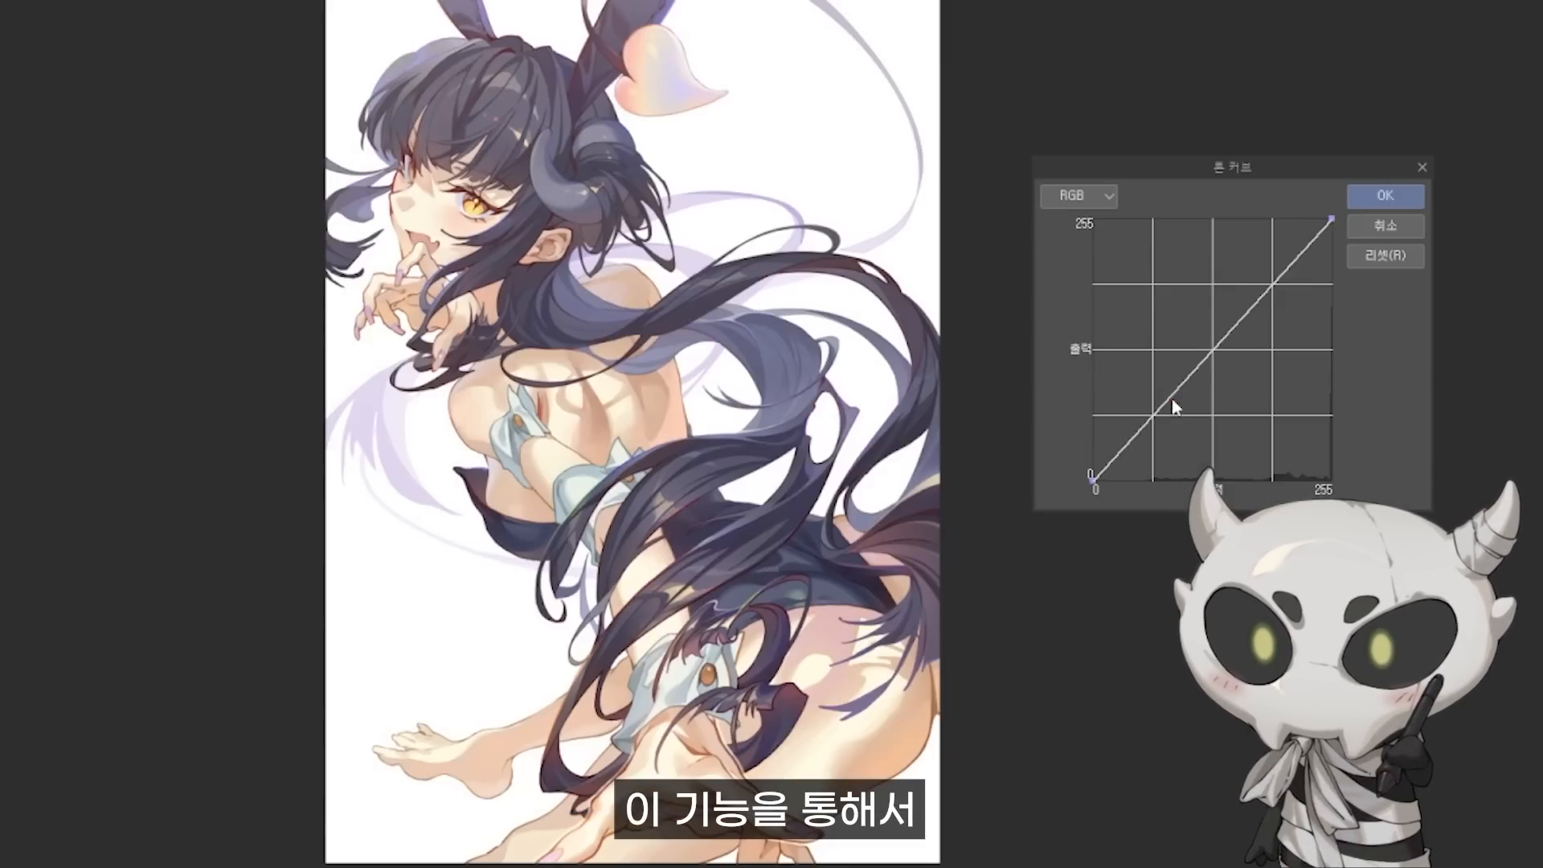
Step: Shape the RGB tone curve into a gentle S, lowering the shadows and raising the highlights for sharper contrast
left_click_drag(1170, 397, 1193, 417)
left_click_drag(1271, 291, 1271, 281)
left_click_drag(1194, 417, 1186, 411)
left_click_drag(1271, 281, 1267, 281)
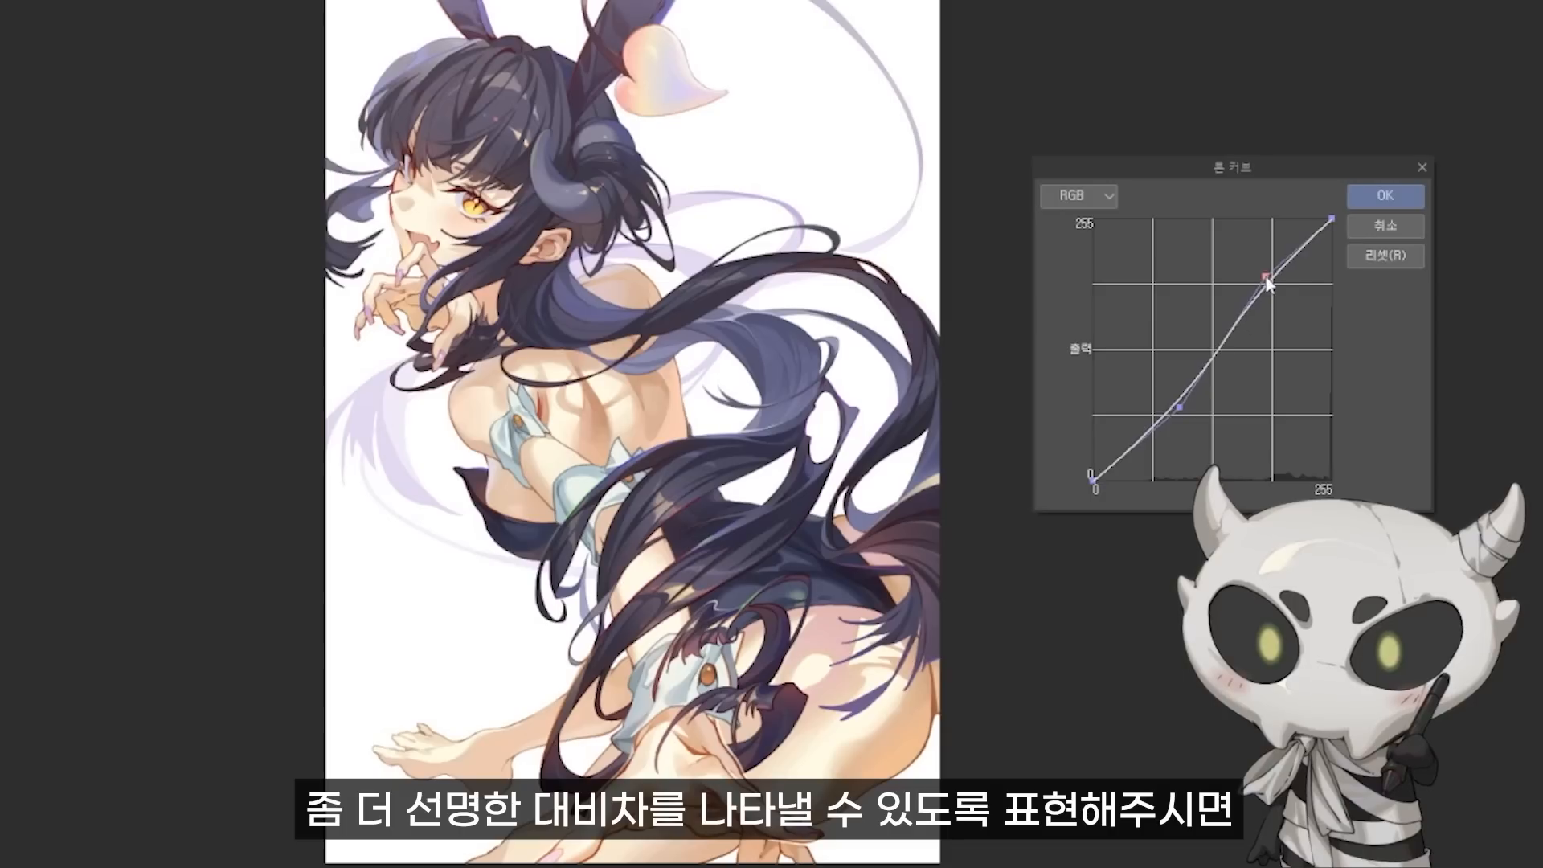
left_click_drag(1187, 411, 1178, 409)
left_click_drag(1269, 281, 1267, 277)
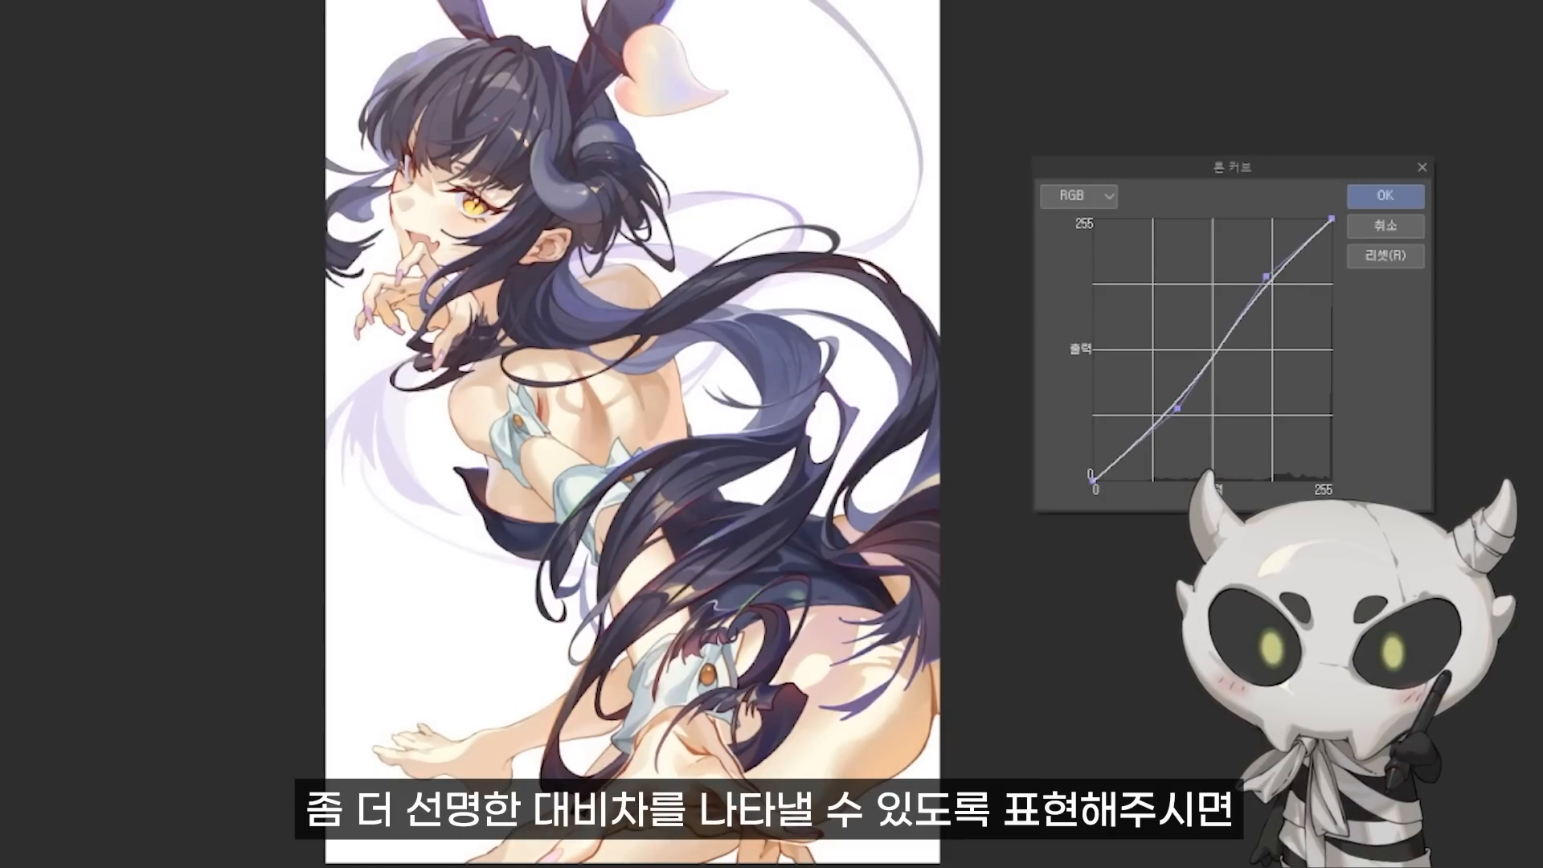